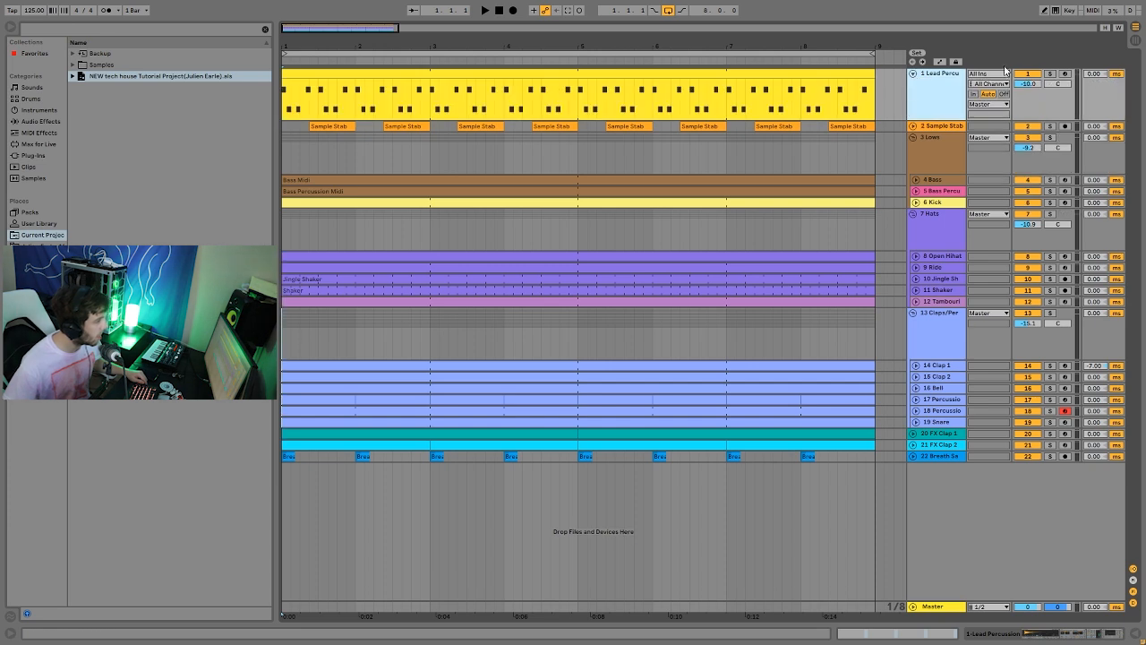
Solo the Lead Percussion track, play it and show its device chain.
click(903, 93)
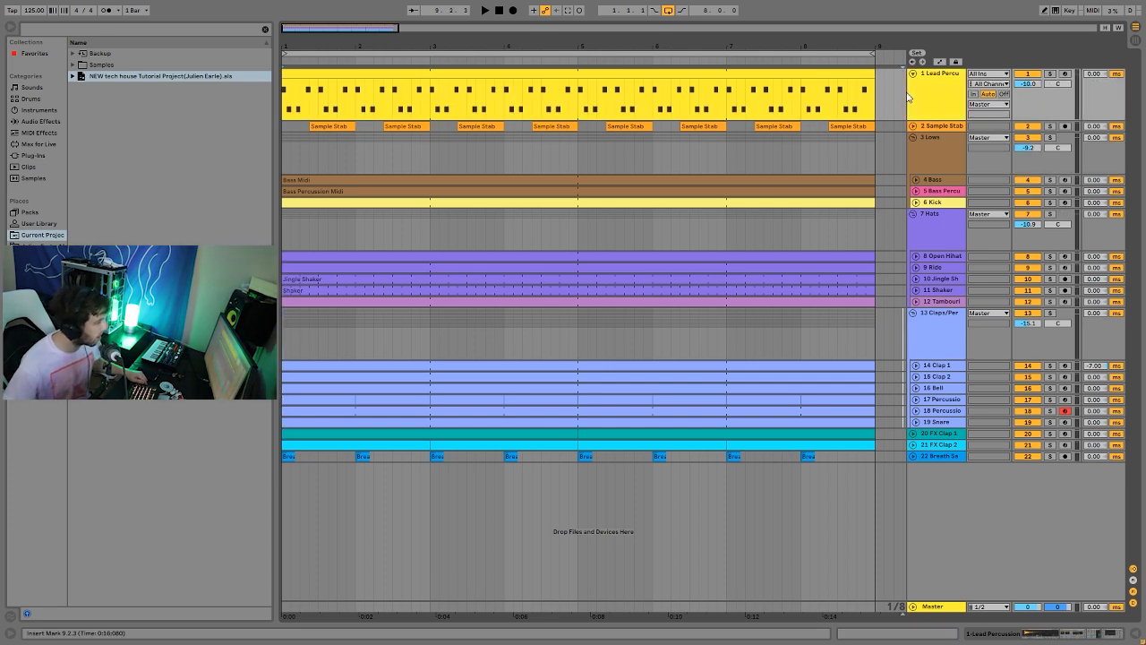
click(1050, 74)
click(773, 73)
key(space)
double_click(932, 93)
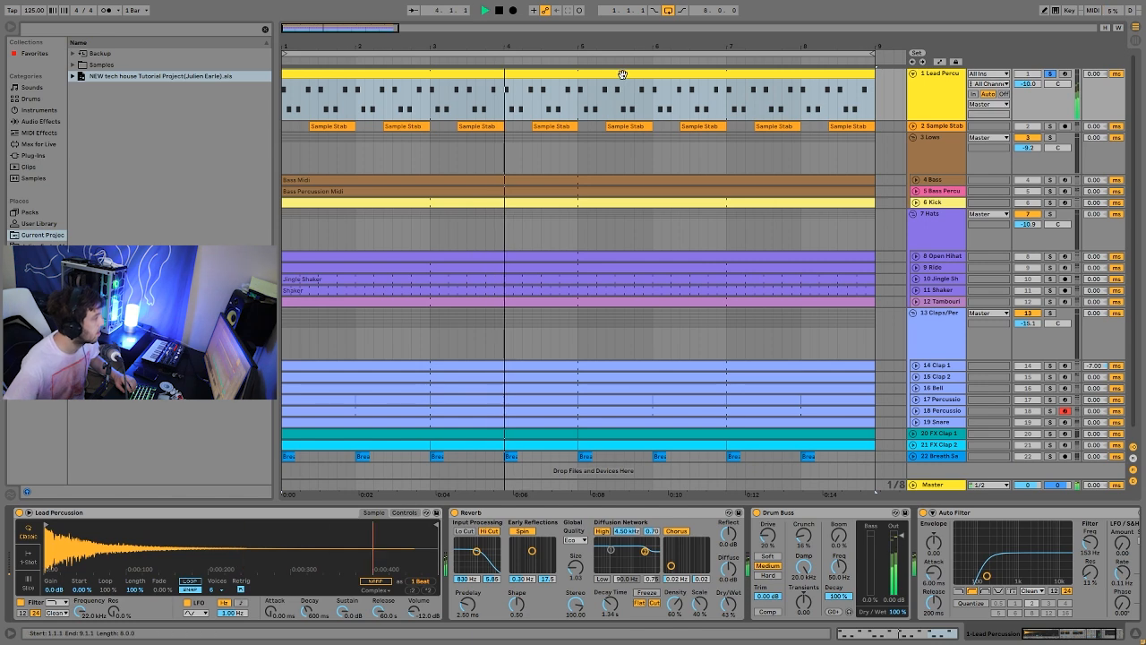
Examine the Lead Percussion clip's MIDI notes, return to its device chain and play the part.
key(shift+Tab)
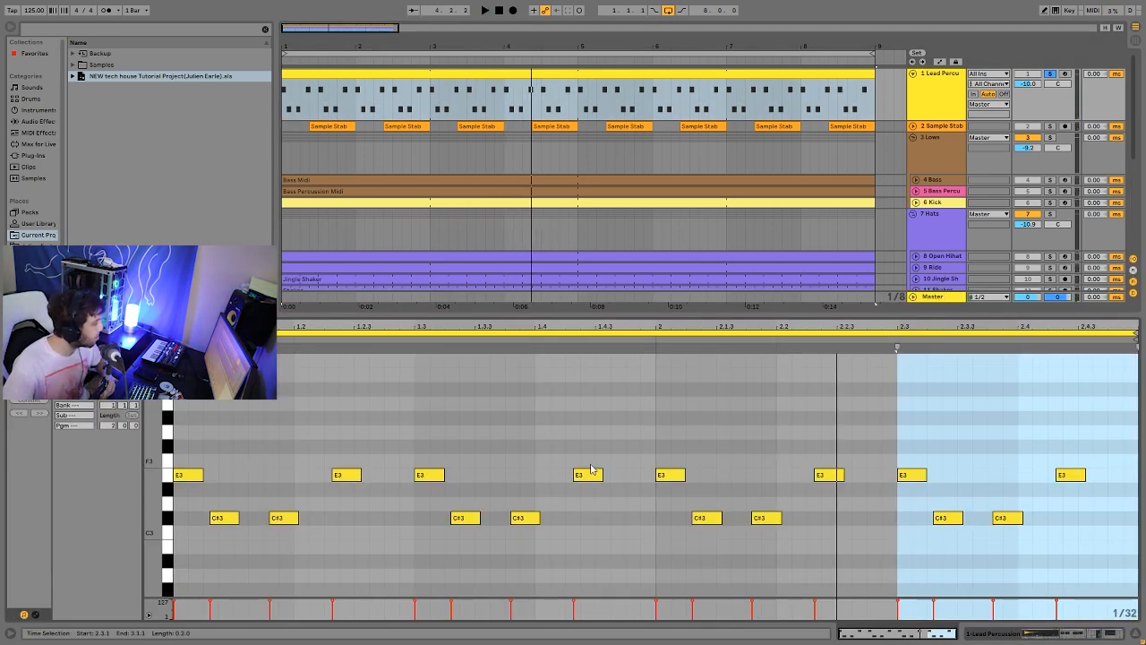
click(1060, 635)
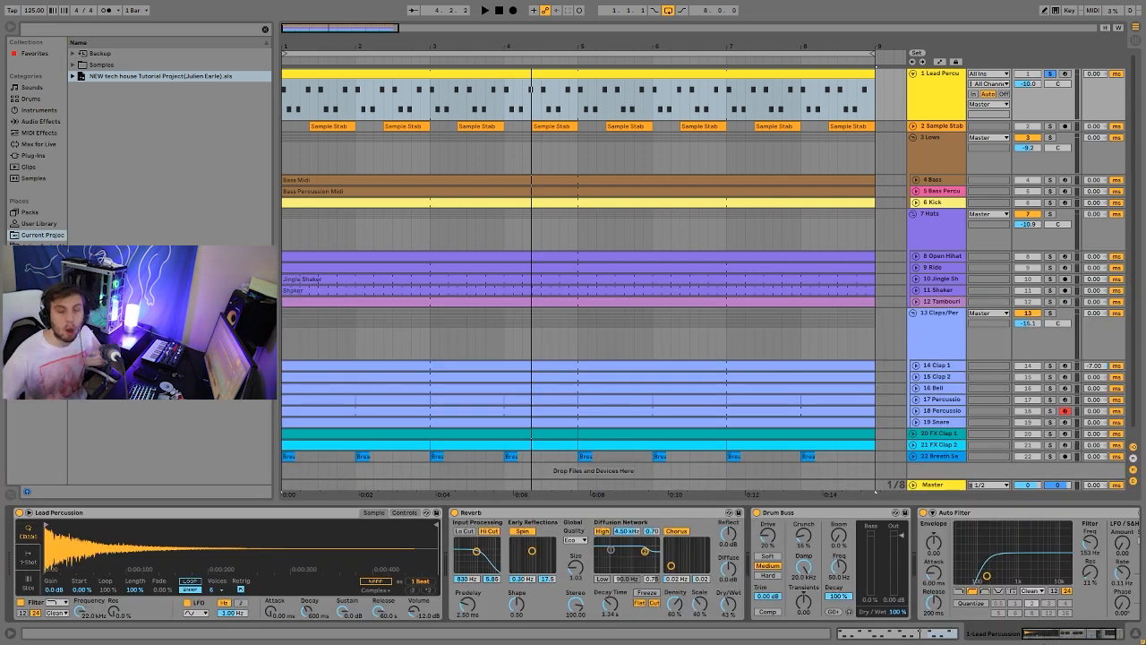
key(space)
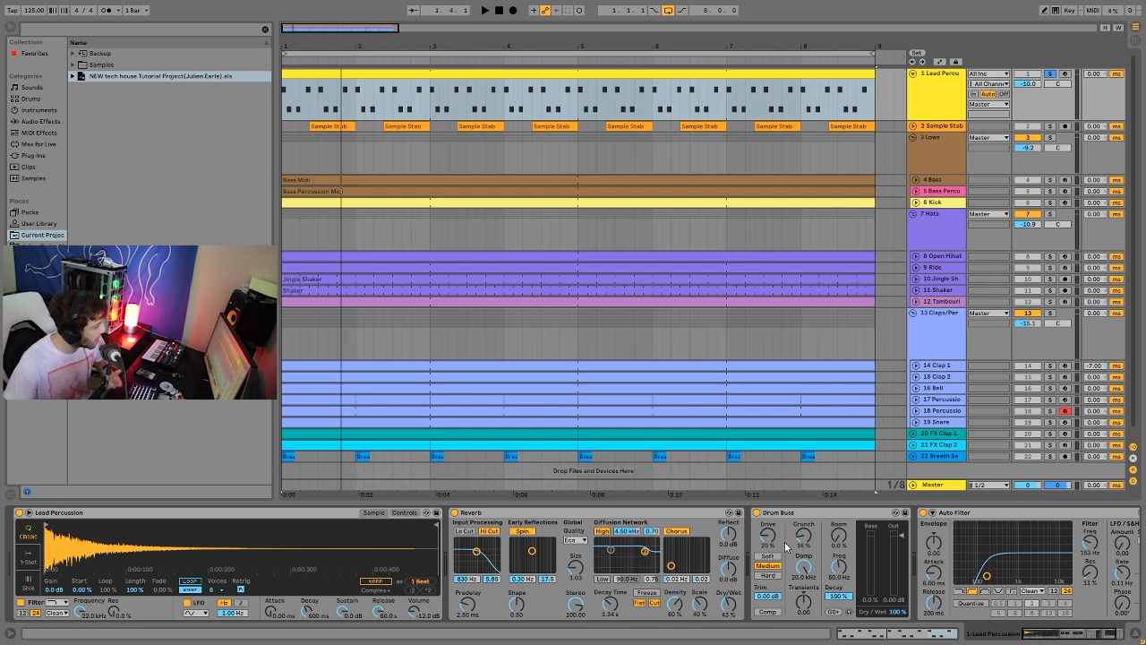
key(space)
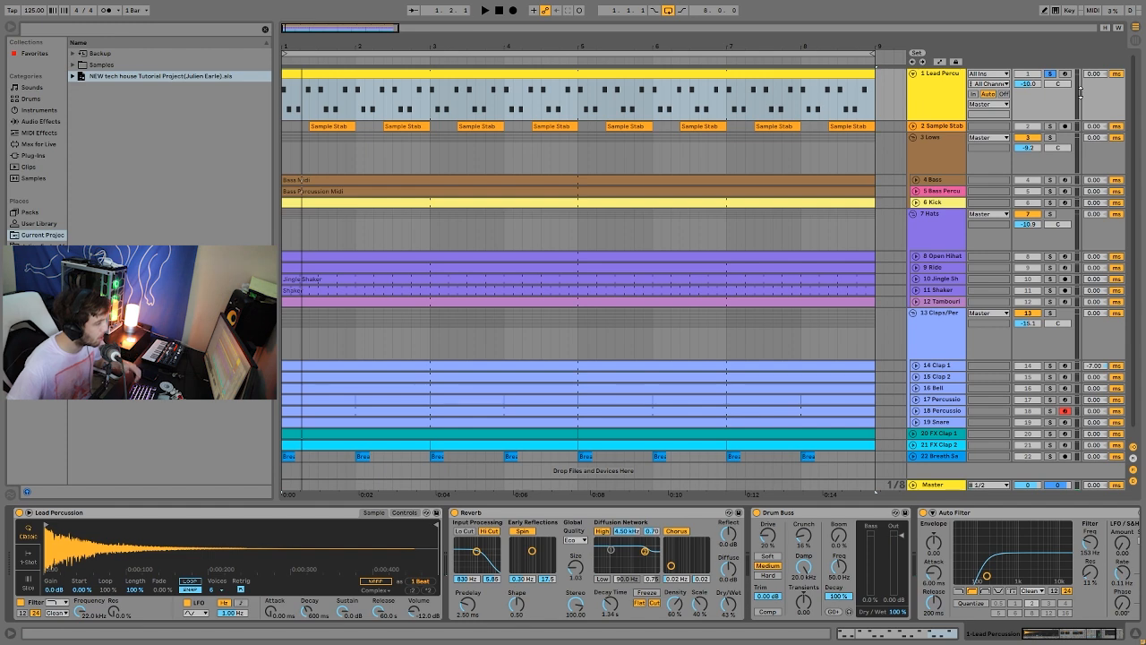
key(space)
Open the Lead Percussion clip's notes and audition the C#3 and E3 keys.
double_click(790, 85)
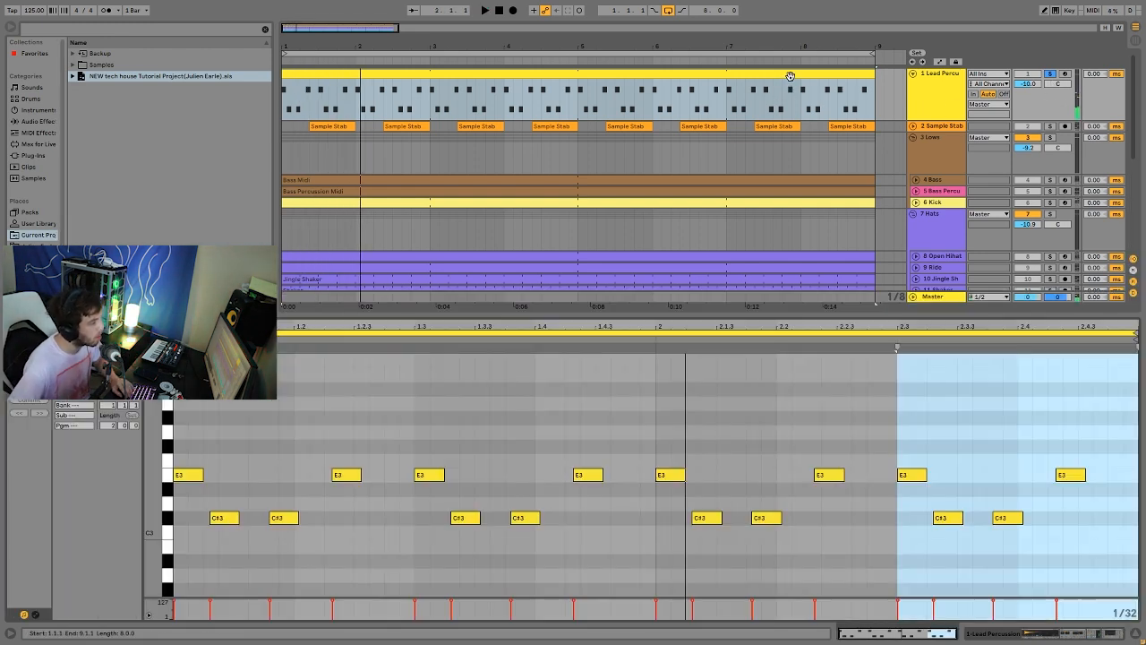
click(167, 518)
click(167, 518)
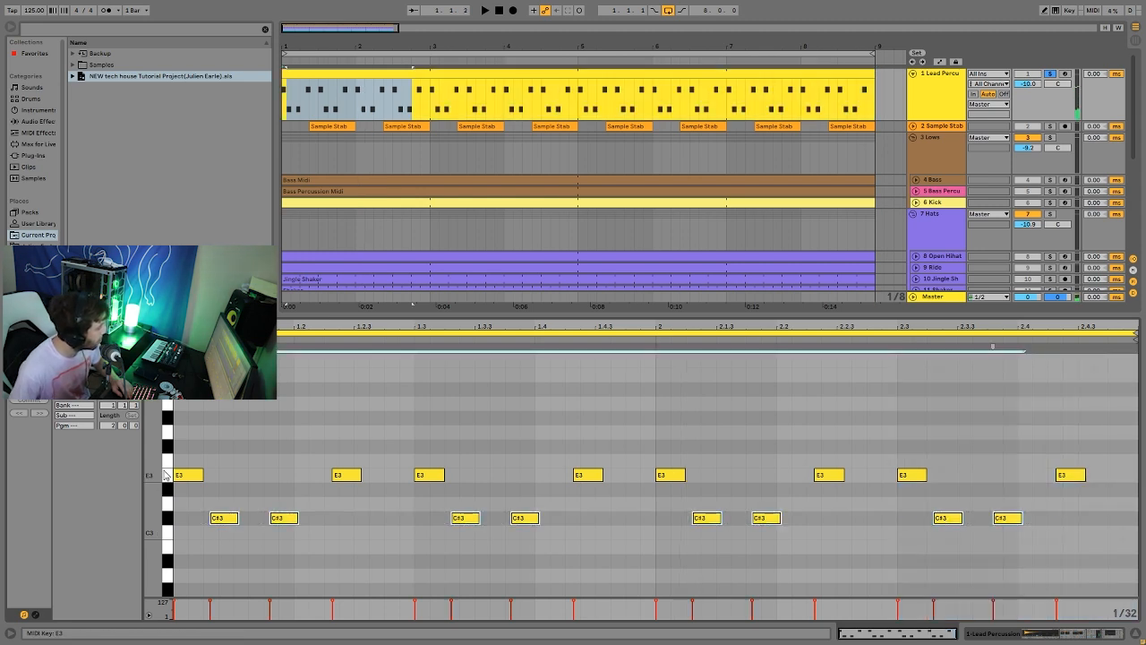
click(165, 475)
Show the Lead Percussion device chain and play the track with the Bell track soloed alongside it.
key(space)
click(949, 97)
key(space)
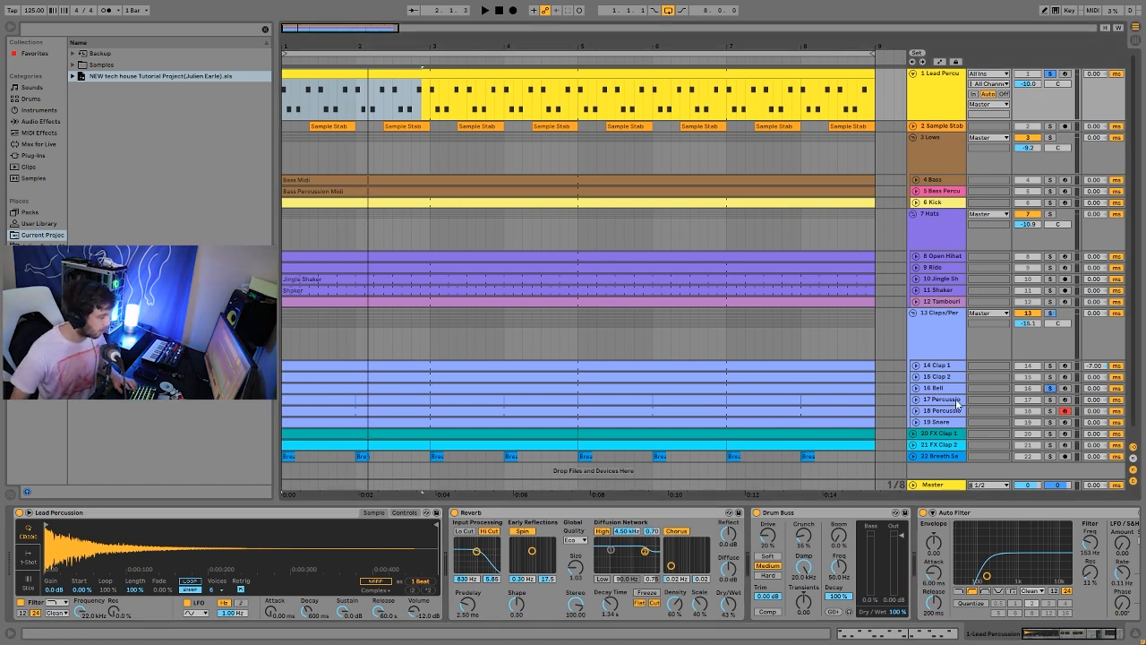
key(space)
key(space)
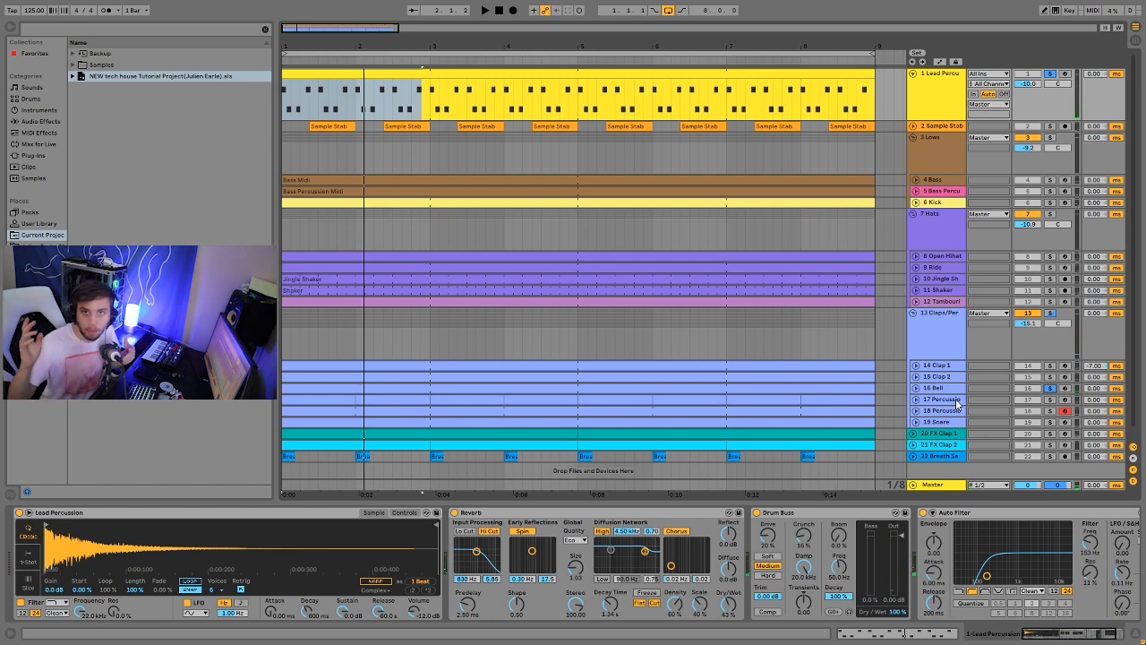
key(space)
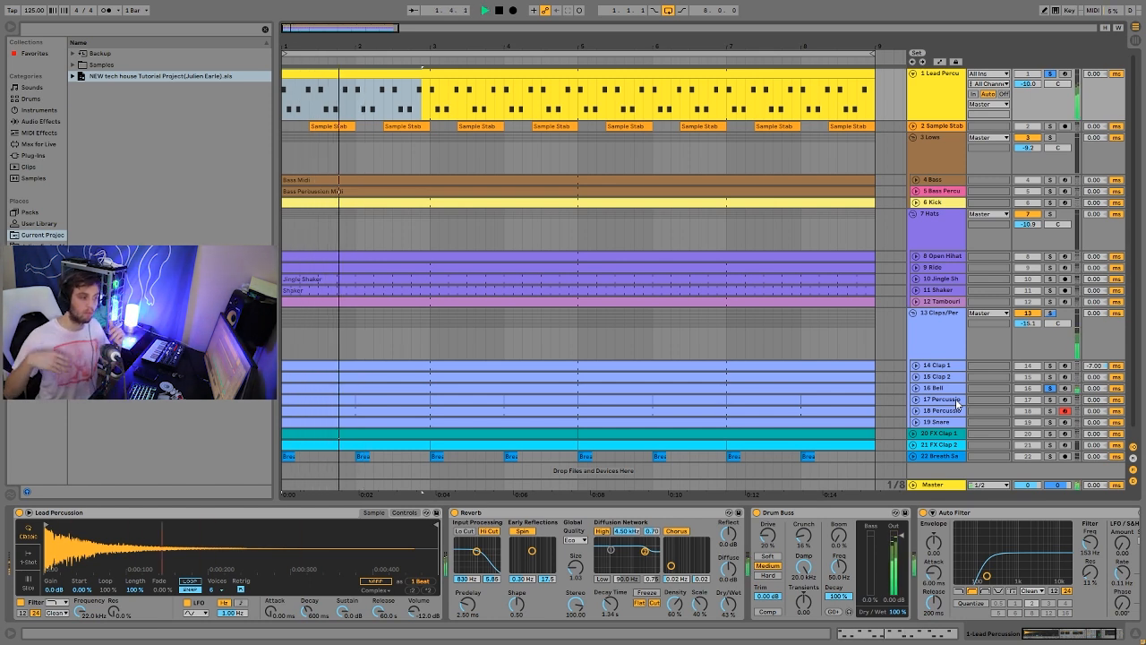
key(space)
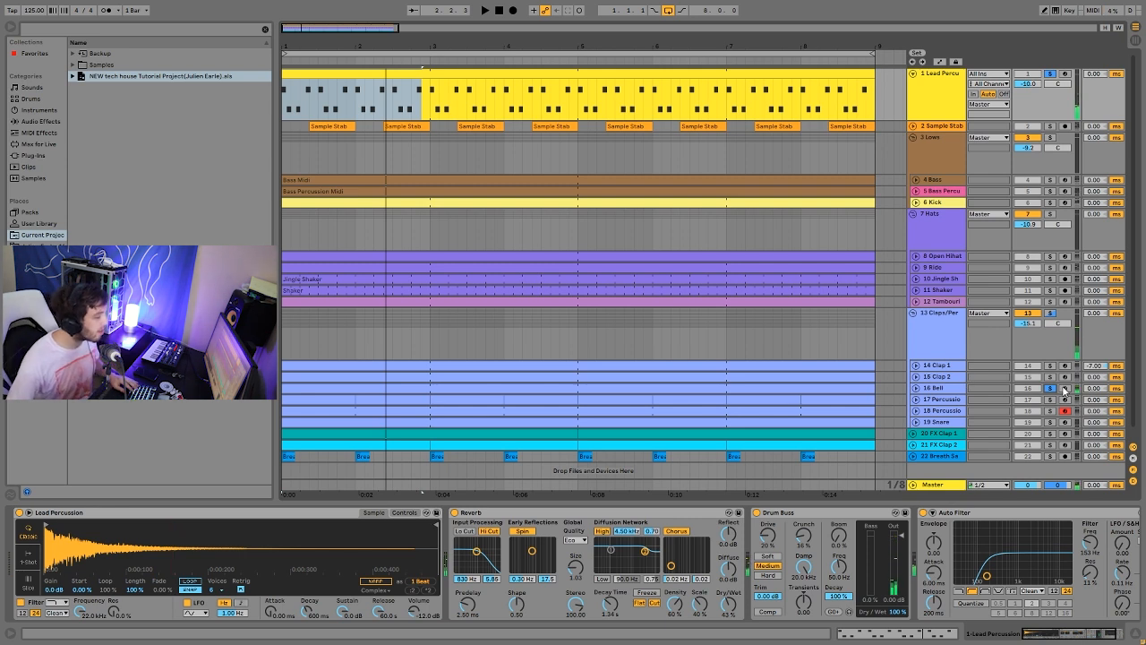
Take the Lead Percussion out of solo and listen to it in the full mix from the start.
click(1049, 73)
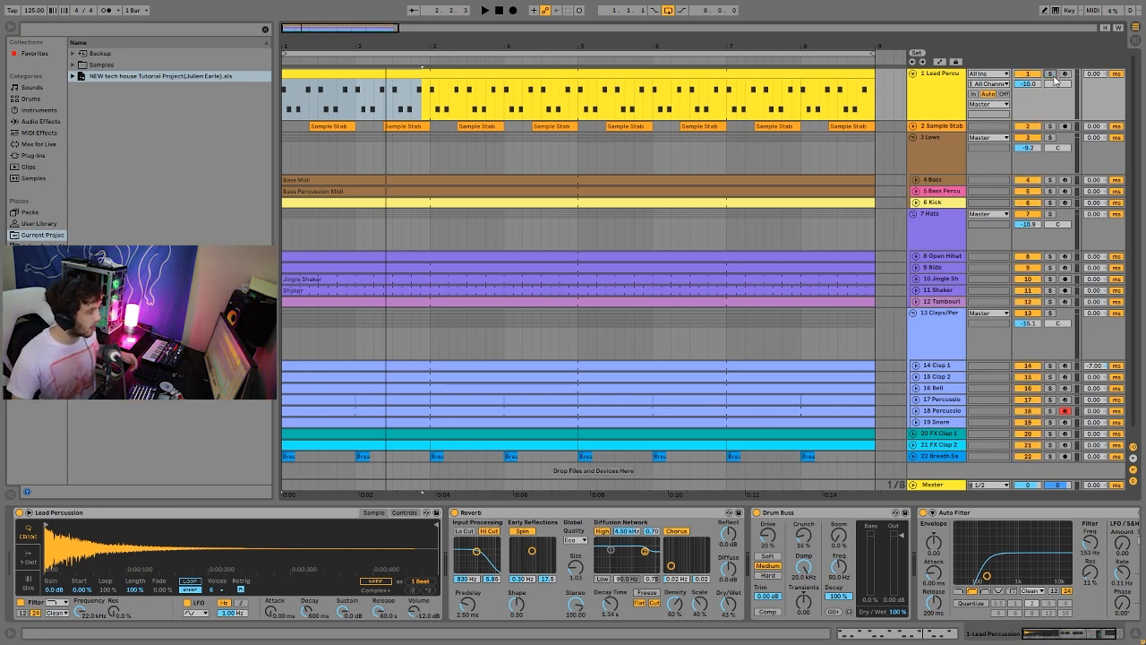
key(space)
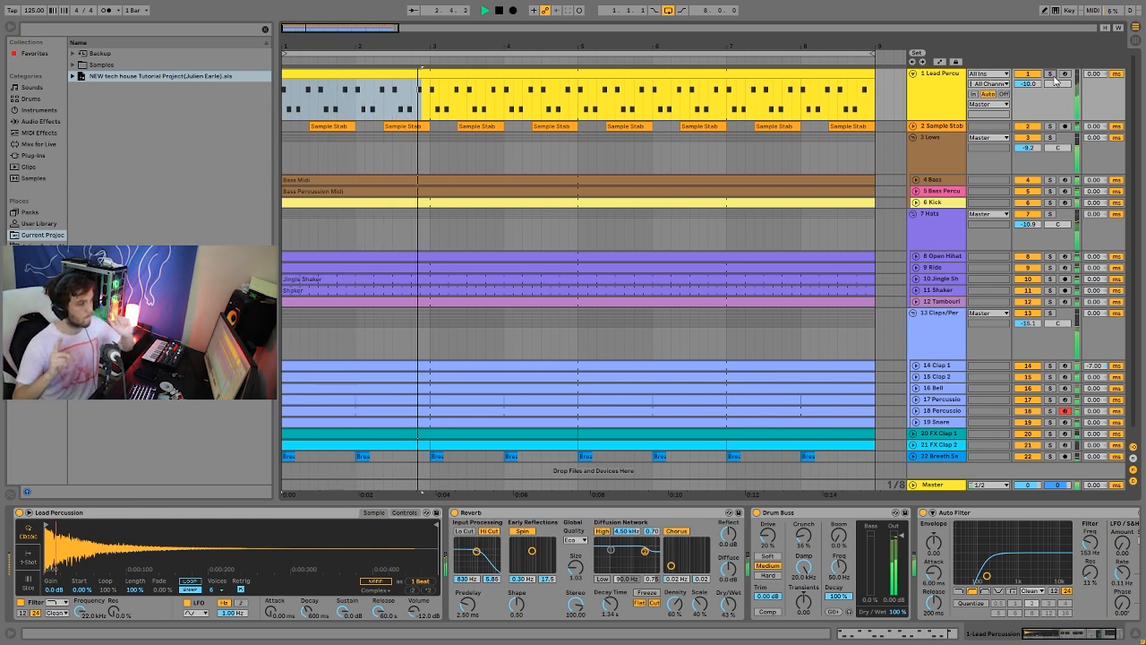
key(space)
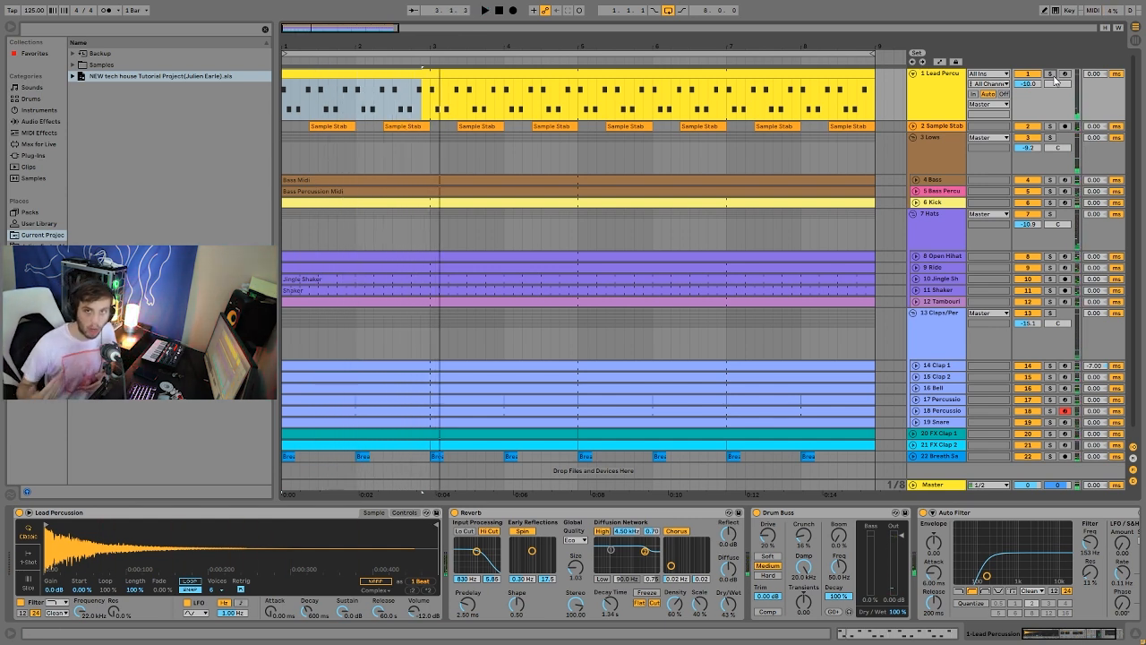
key(space)
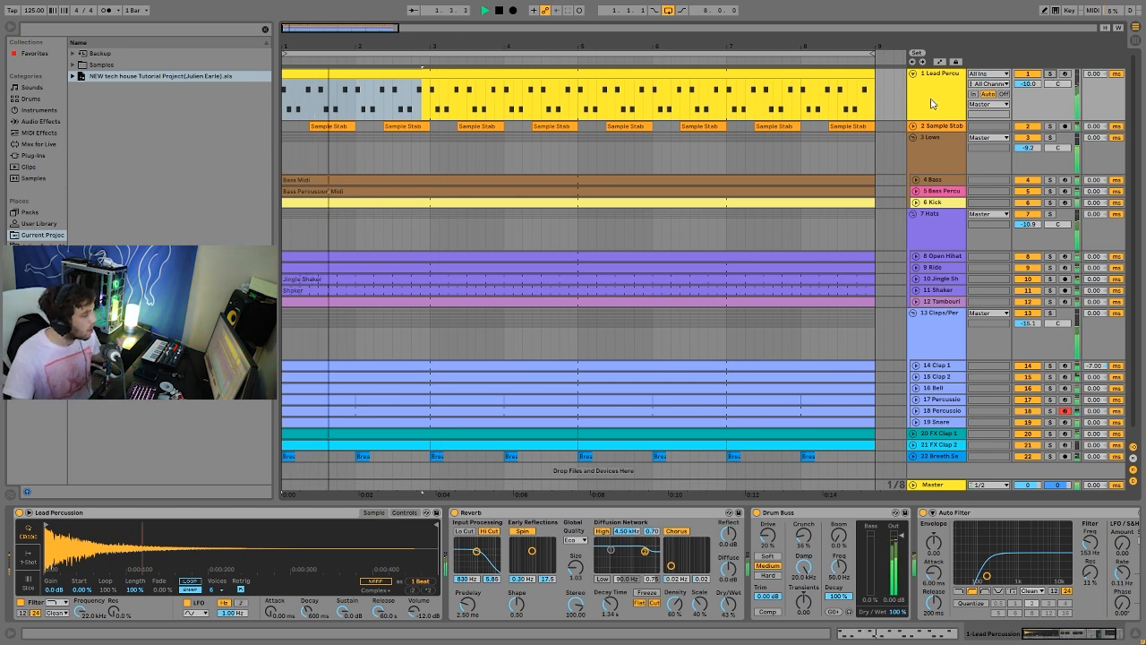
key(space)
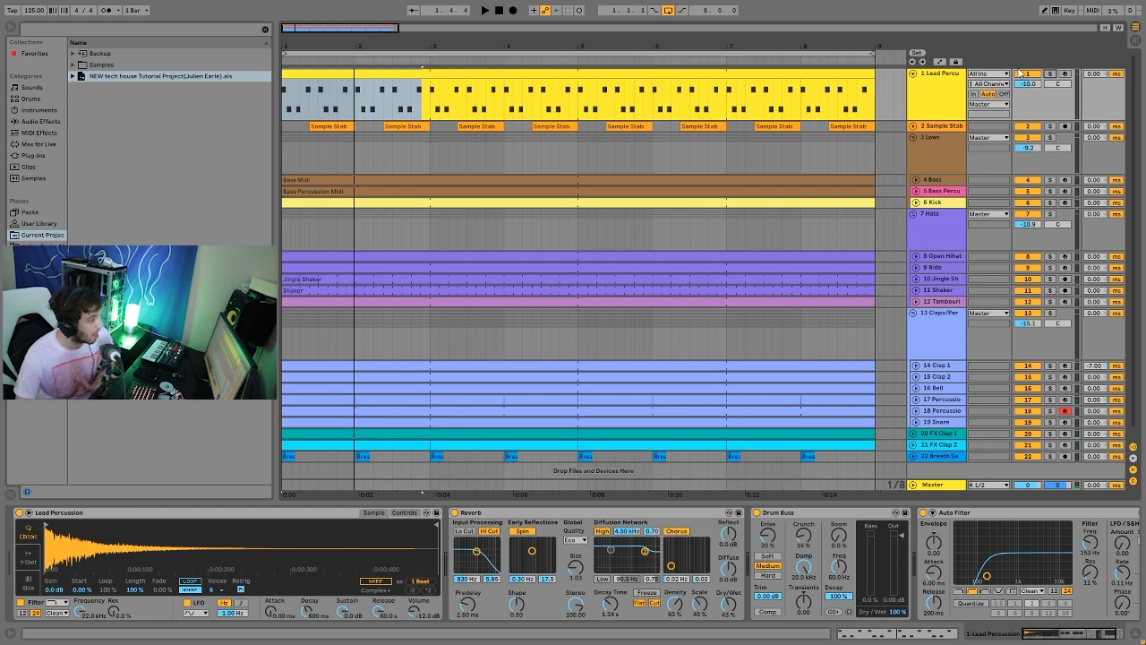
key(space)
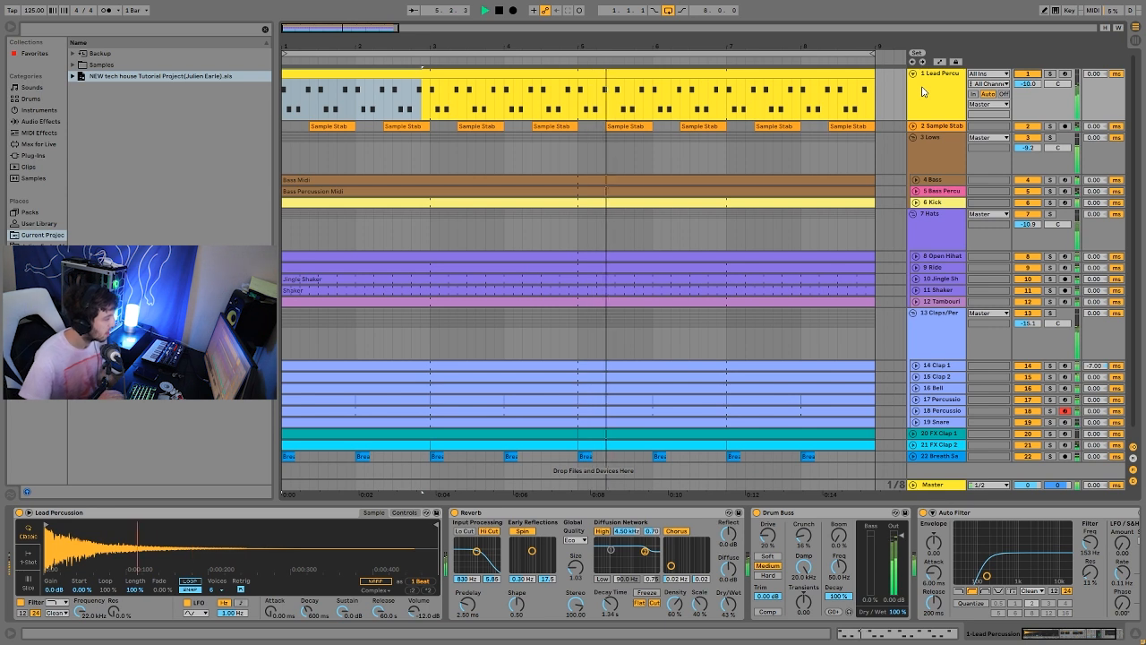
key(space)
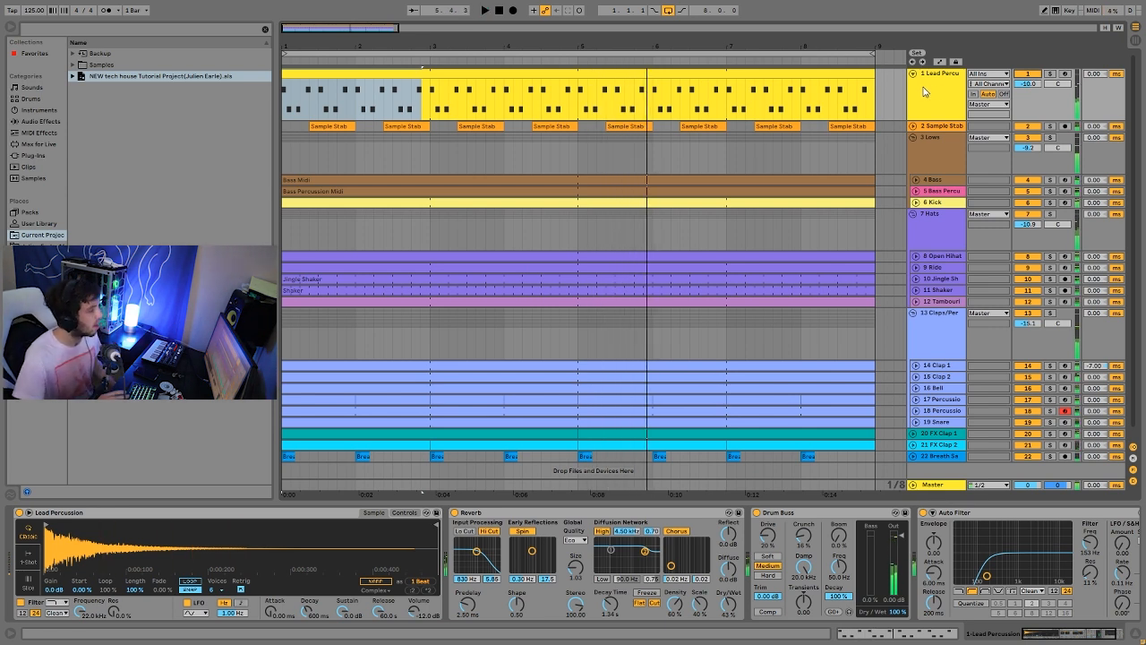
Solo the Lead Percussion track, play it briefly and review its effects chain through to the Auto Filter.
click(1051, 74)
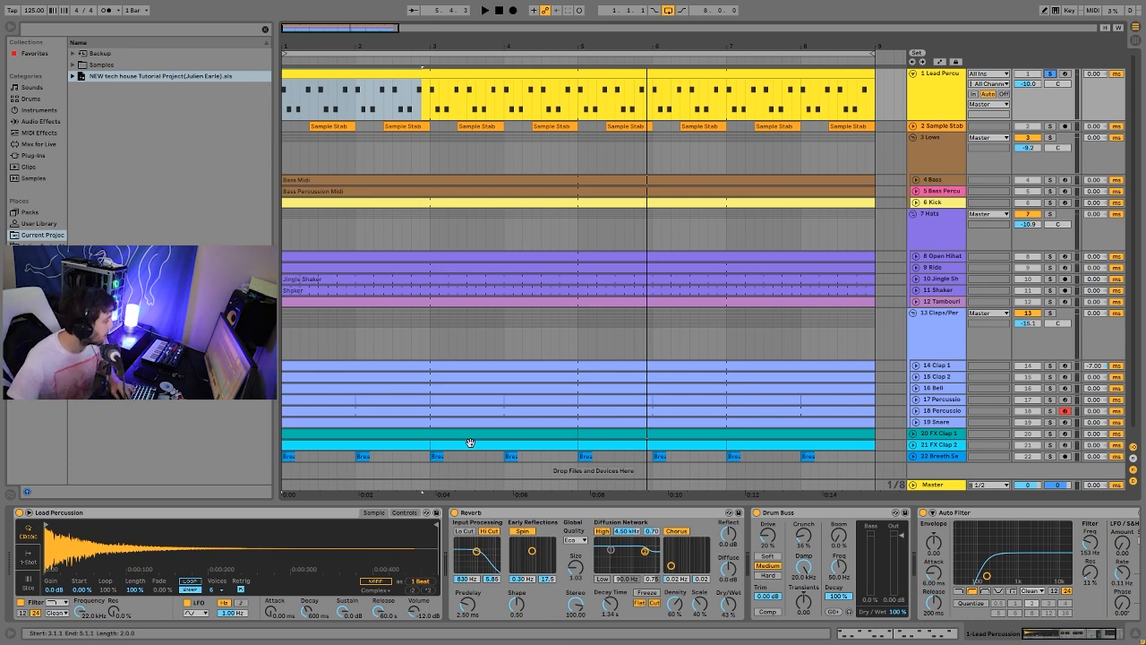
key(space)
key(space)
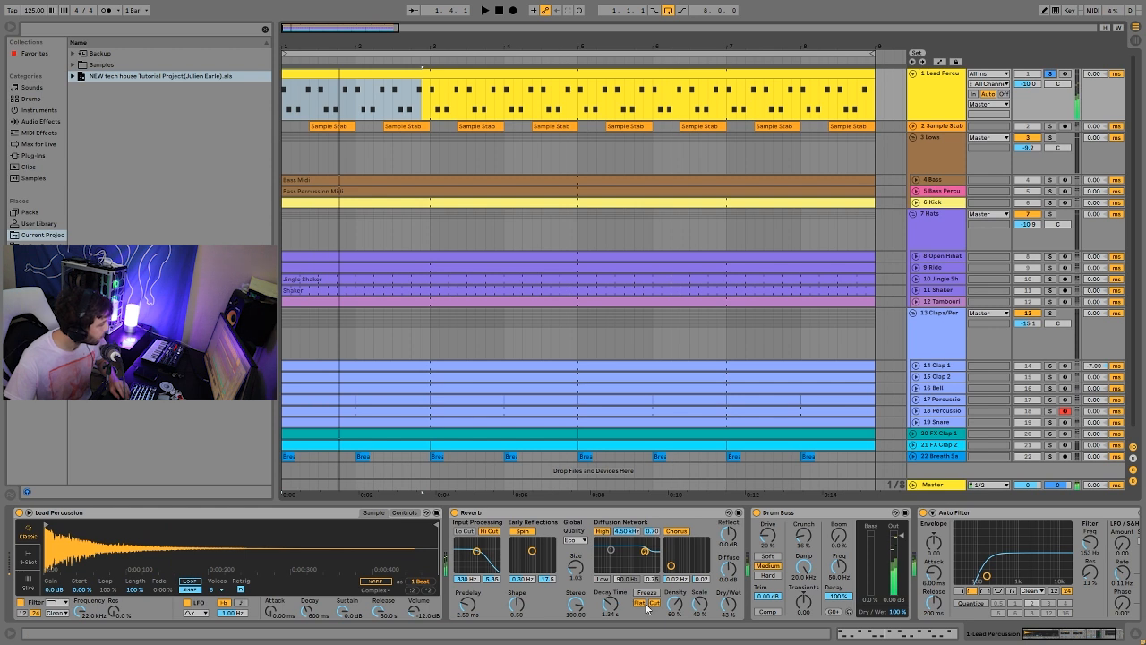
scroll(677, 566, right, 3)
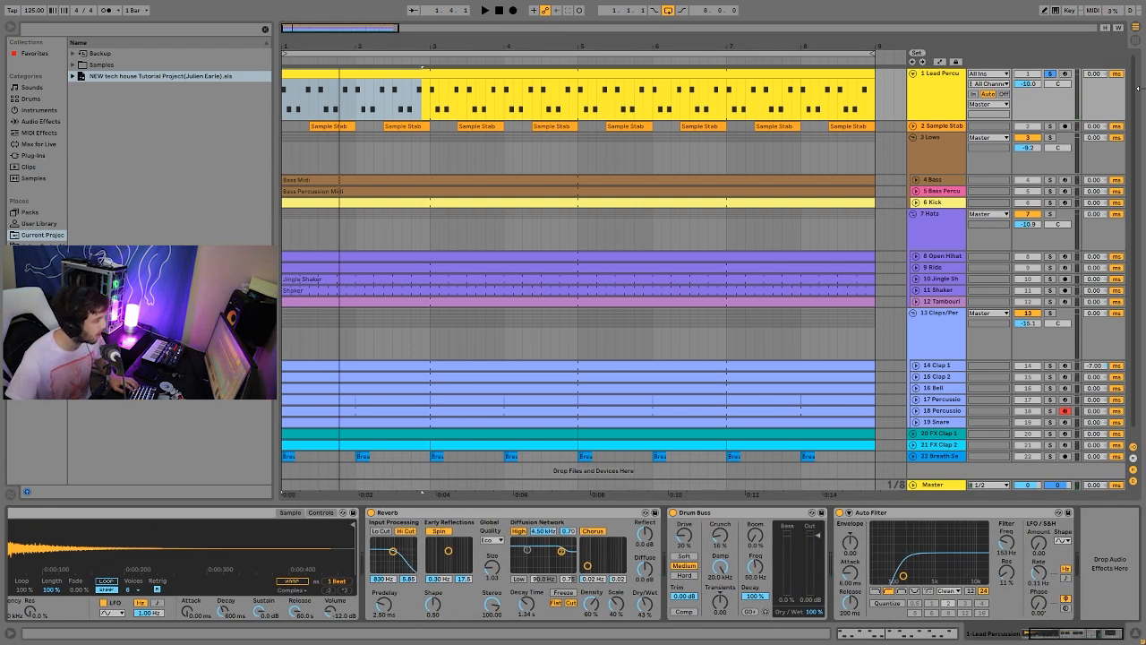
Solo the Sample Stab track instead, unfold it and play it to hear the stab.
click(1051, 126)
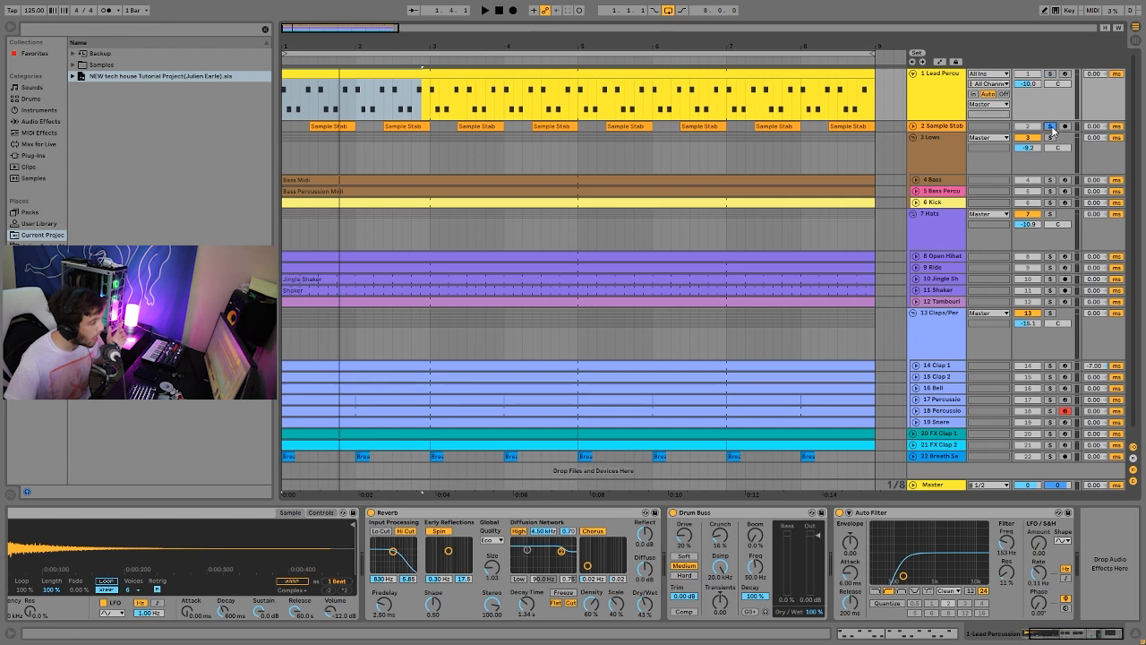
click(912, 126)
key(space)
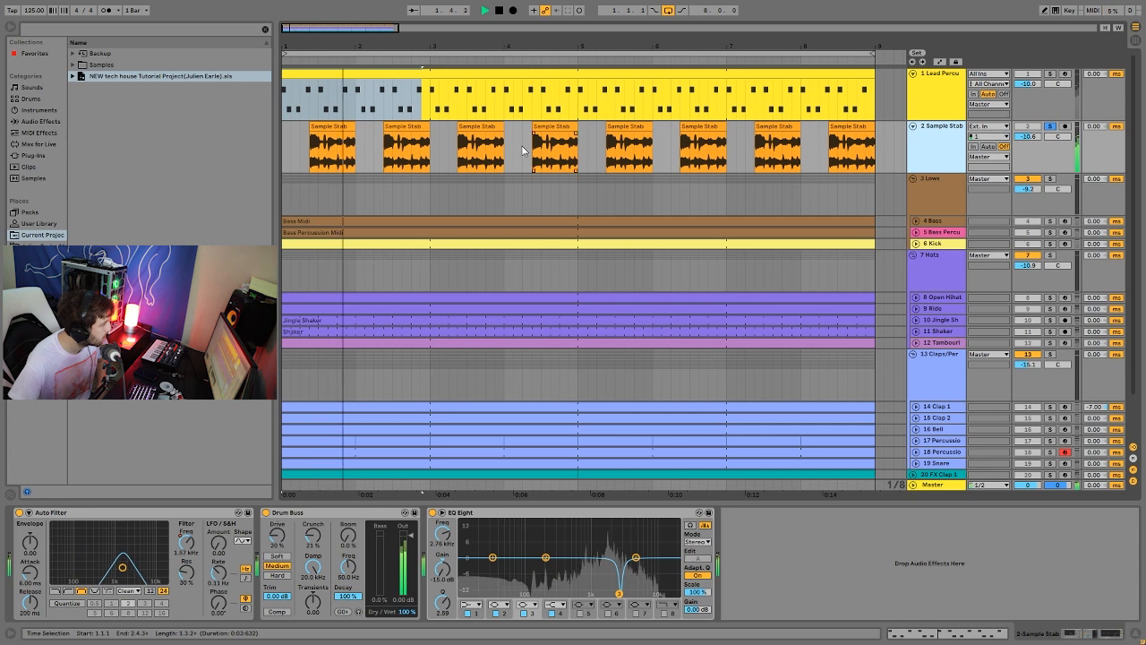
key(space)
Expand the project's Samples and Imported folders, preview an imported sample and replay the soloed Sample Stab track.
click(74, 65)
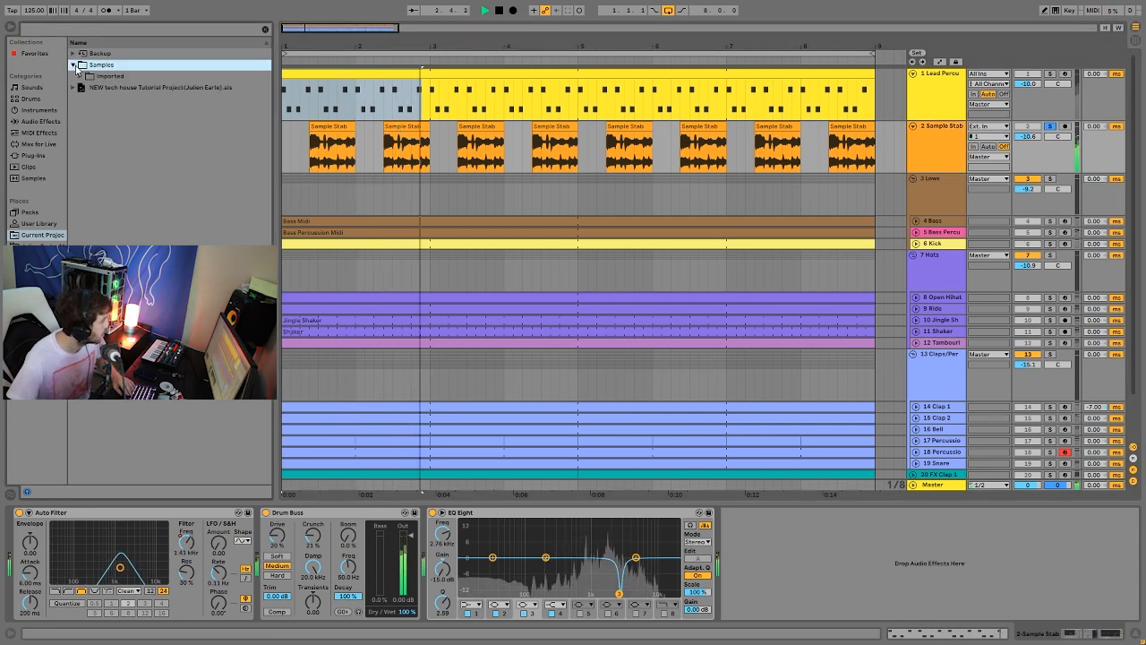
click(81, 76)
click(129, 269)
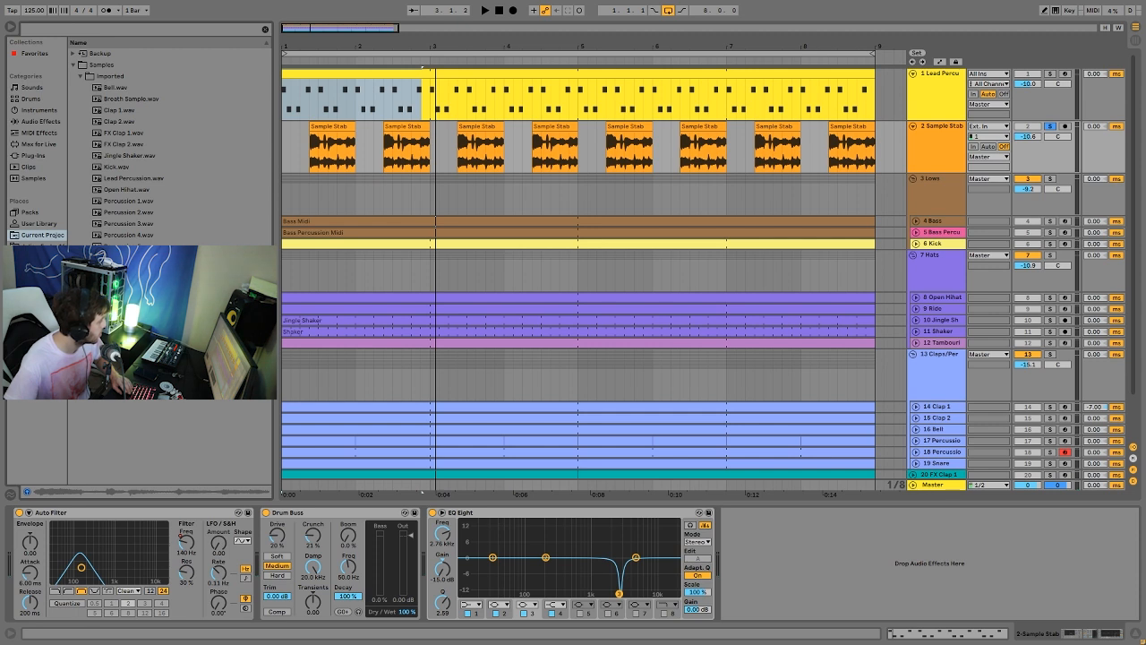
key(space)
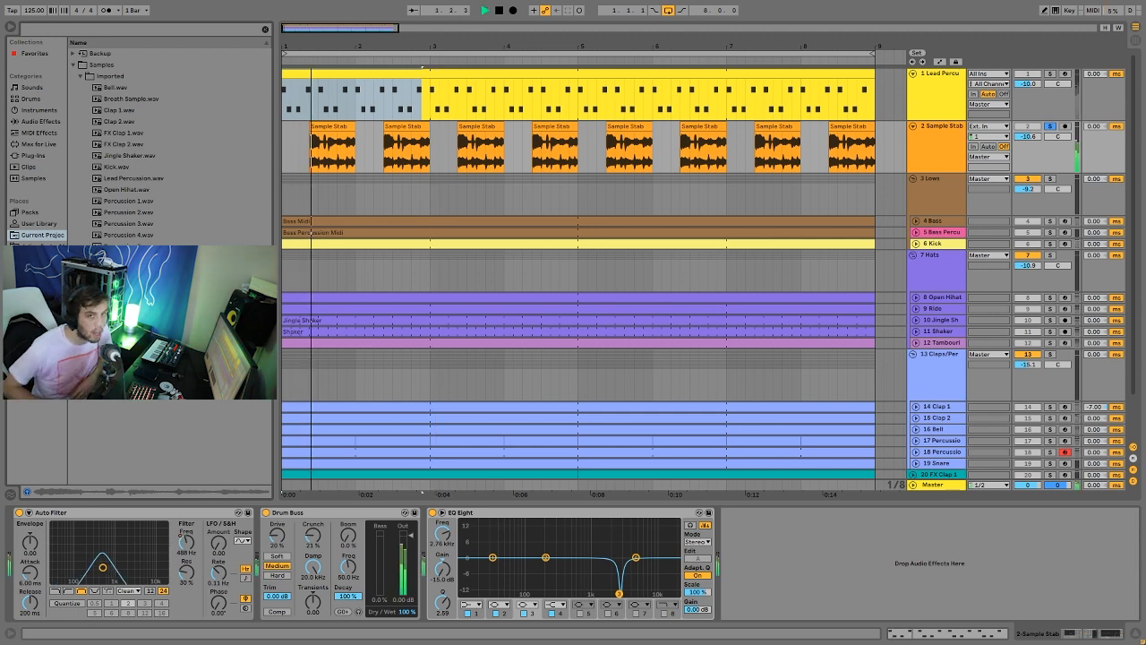
key(space)
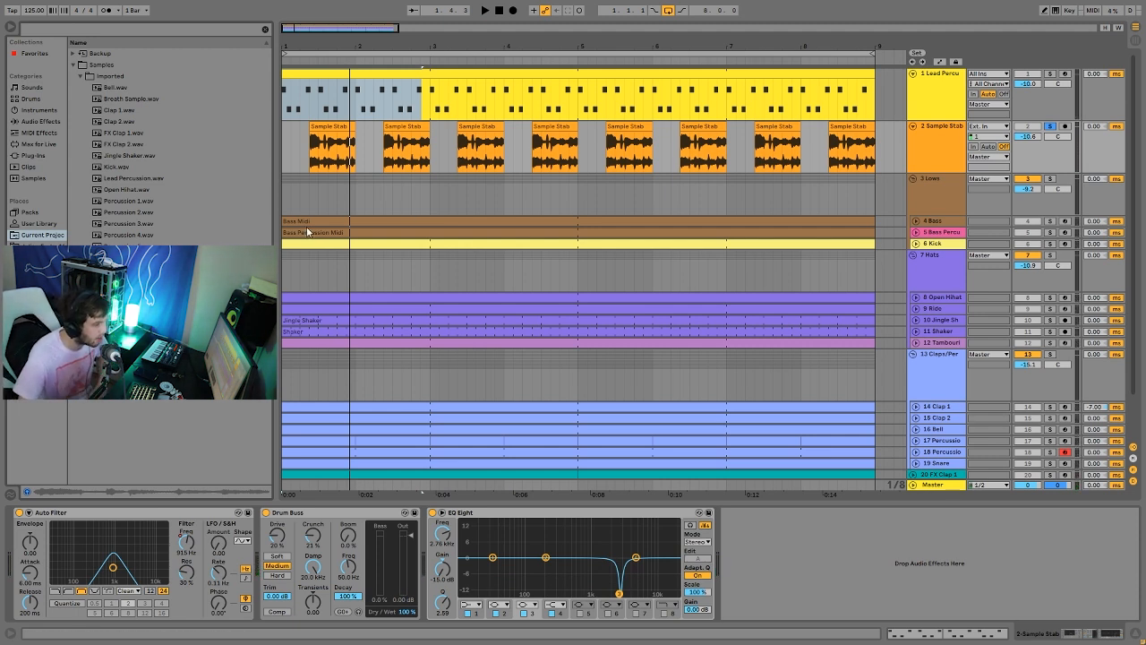
Take the Sample Stab track out of solo and play it within the full mix.
click(947, 136)
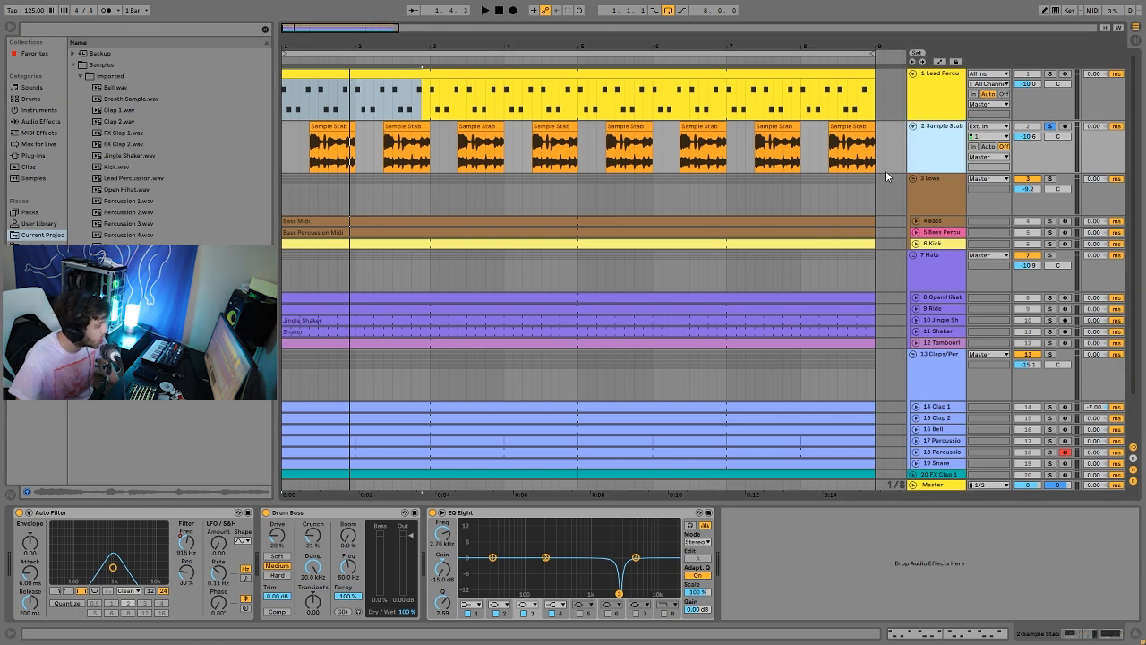
click(1053, 128)
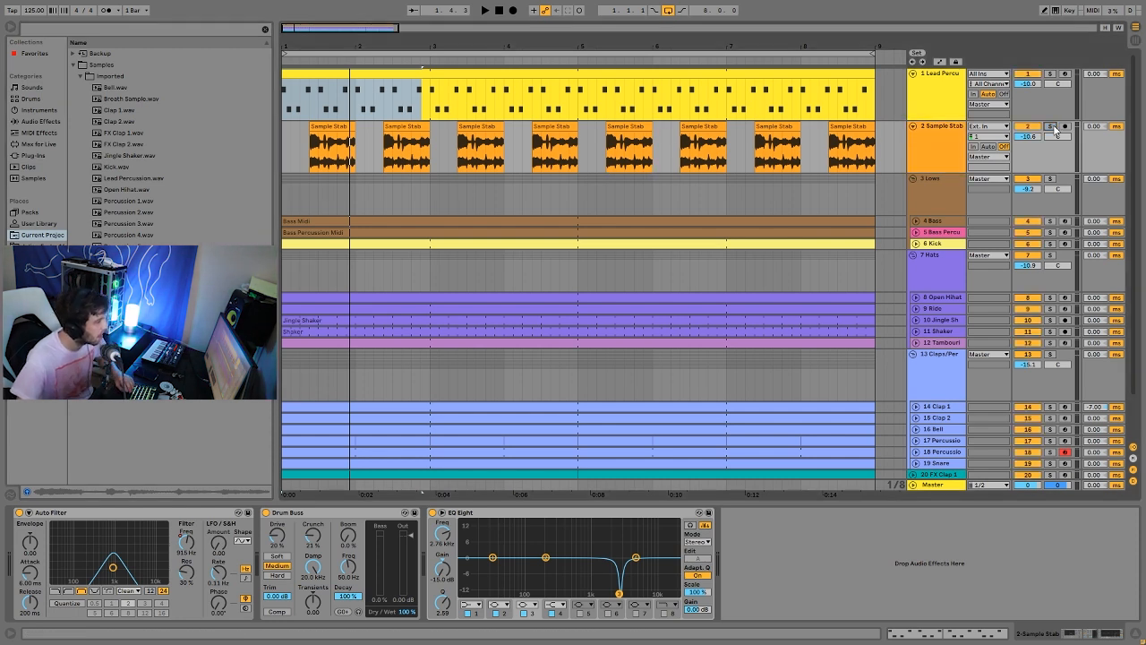
key(space)
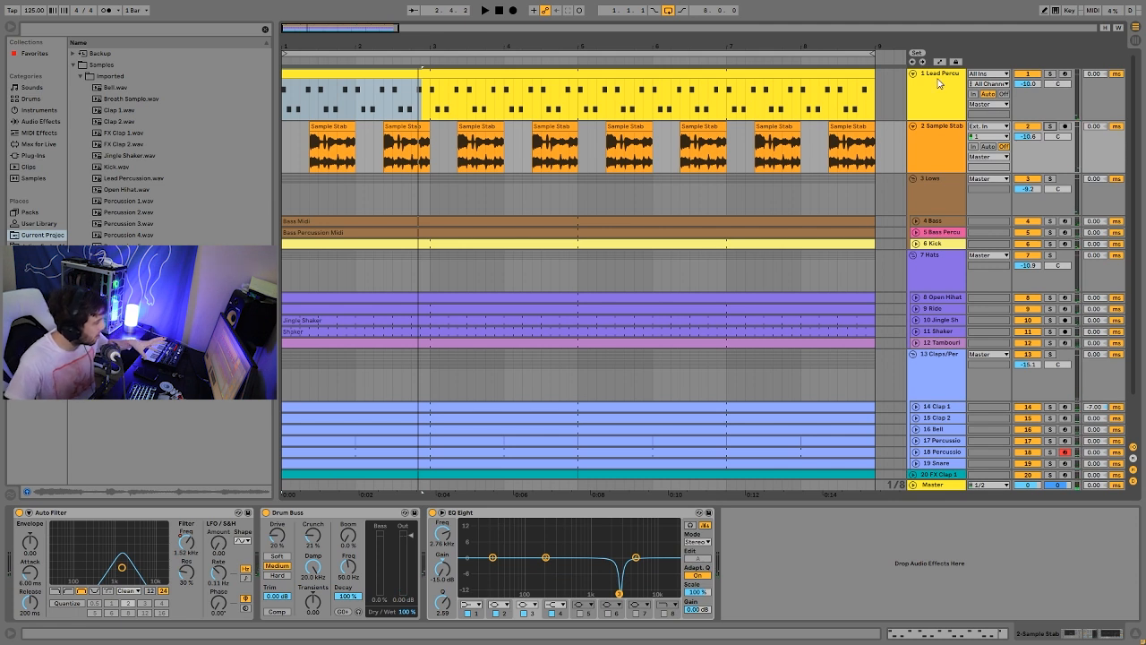
Place the insert mark at the end of the first Sample Stab clip and play the full mix from bar 2.
drag(310, 150, 359, 151)
click(358, 151)
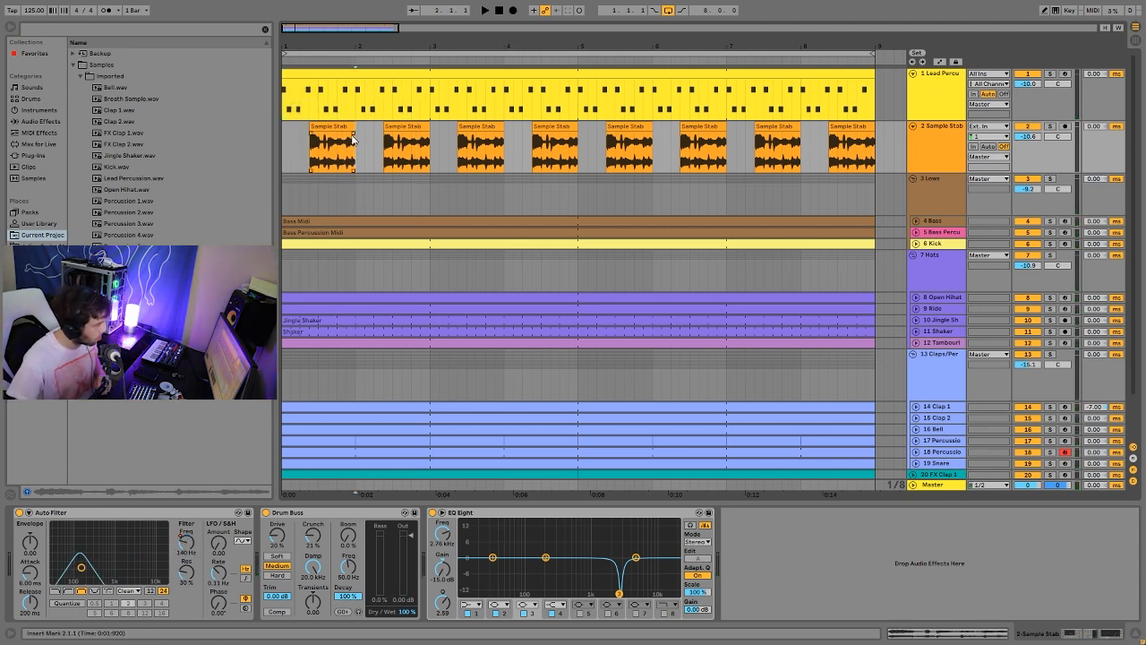
key(space)
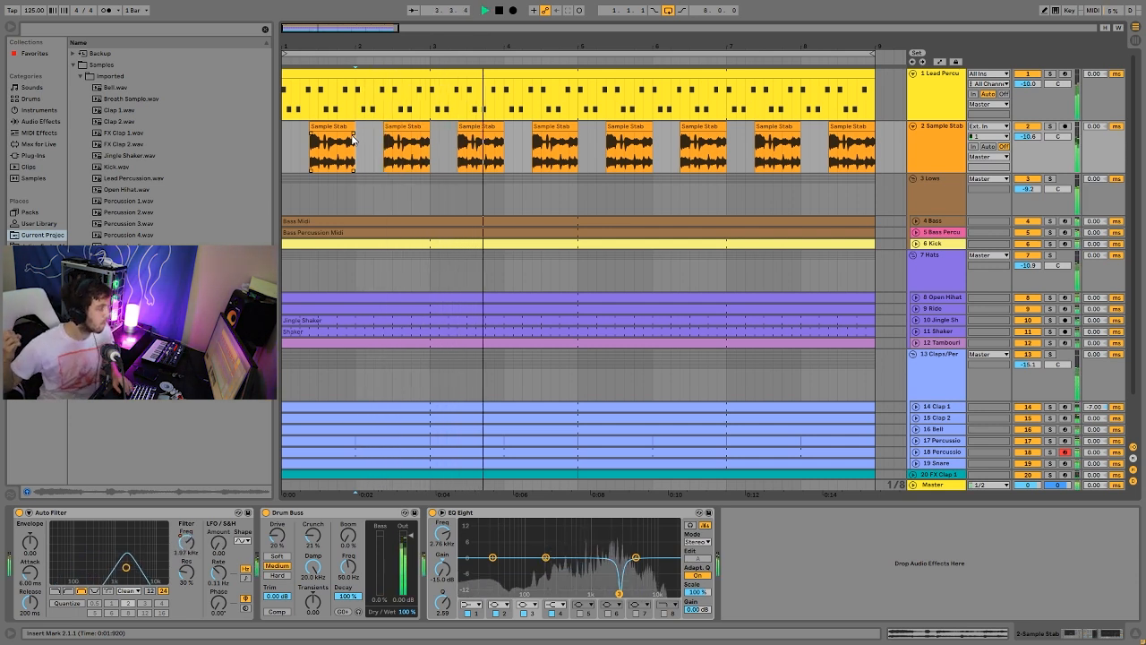
key(space)
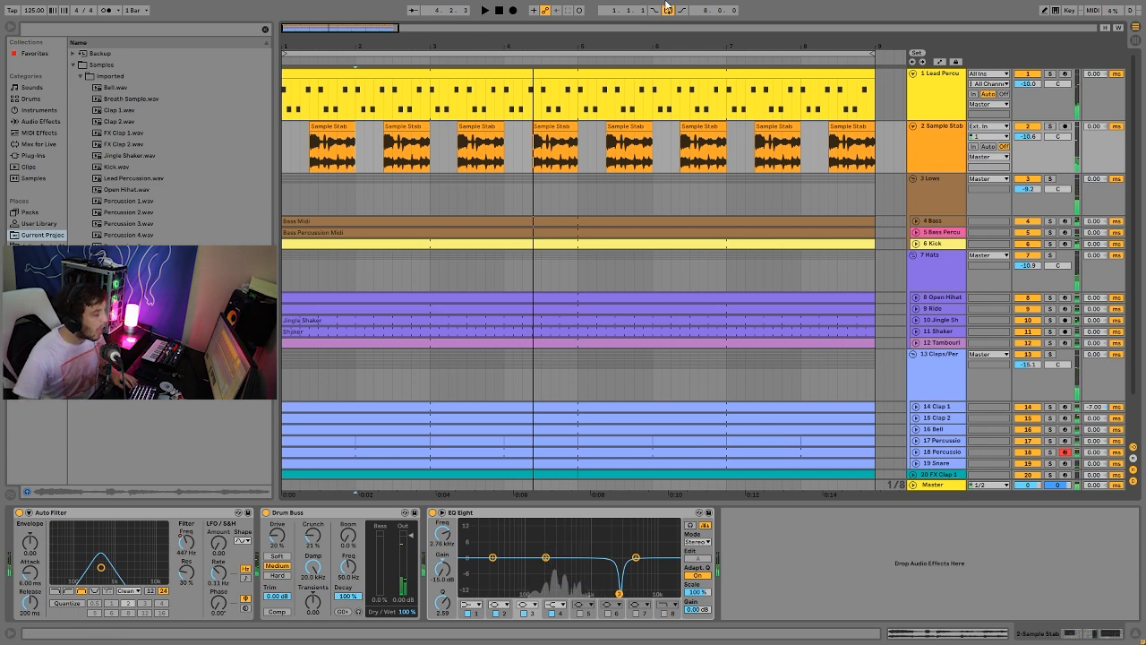
Solo the Sample Stab track together with the Breath Sample track and play both from the start.
click(1051, 126)
click(499, 9)
scroll(785, 230, down, 3)
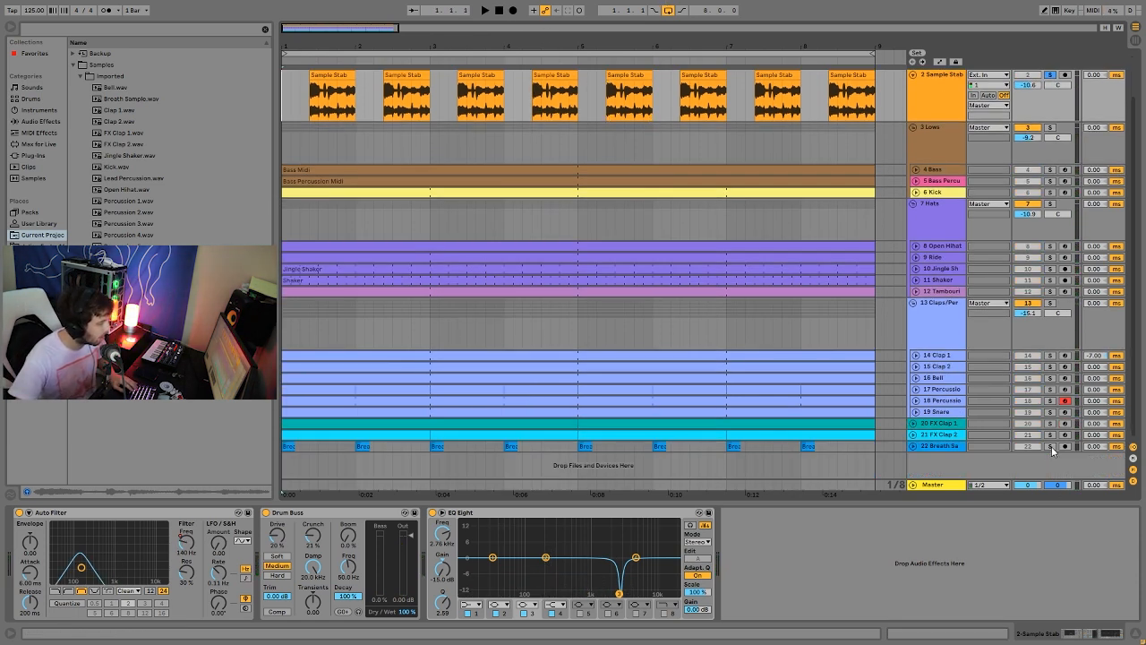
key(space)
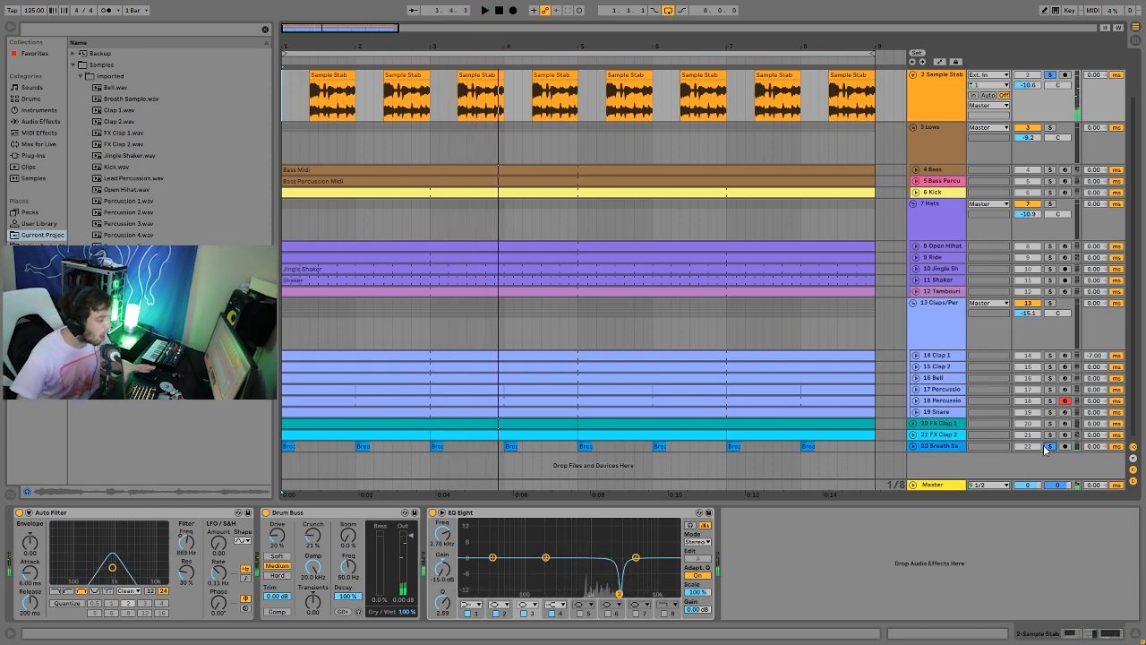
Take both soloed tracks out of solo, select the Sample Stab track and play the full mix from the start.
scroll(957, 296, up, 2)
click(927, 152)
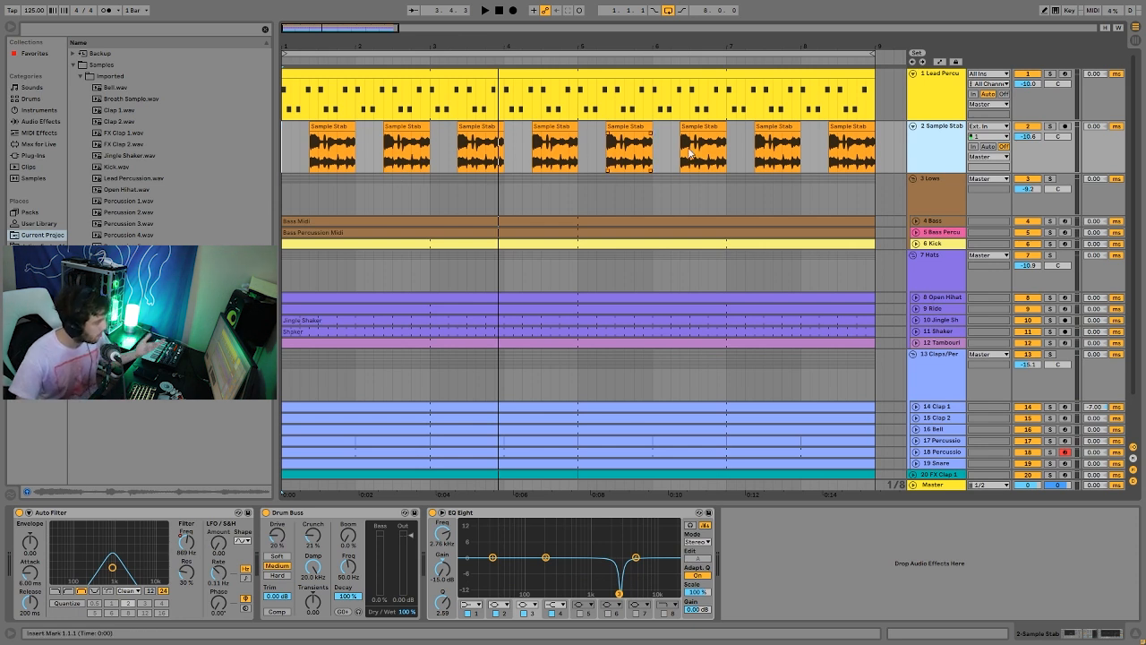
key(space)
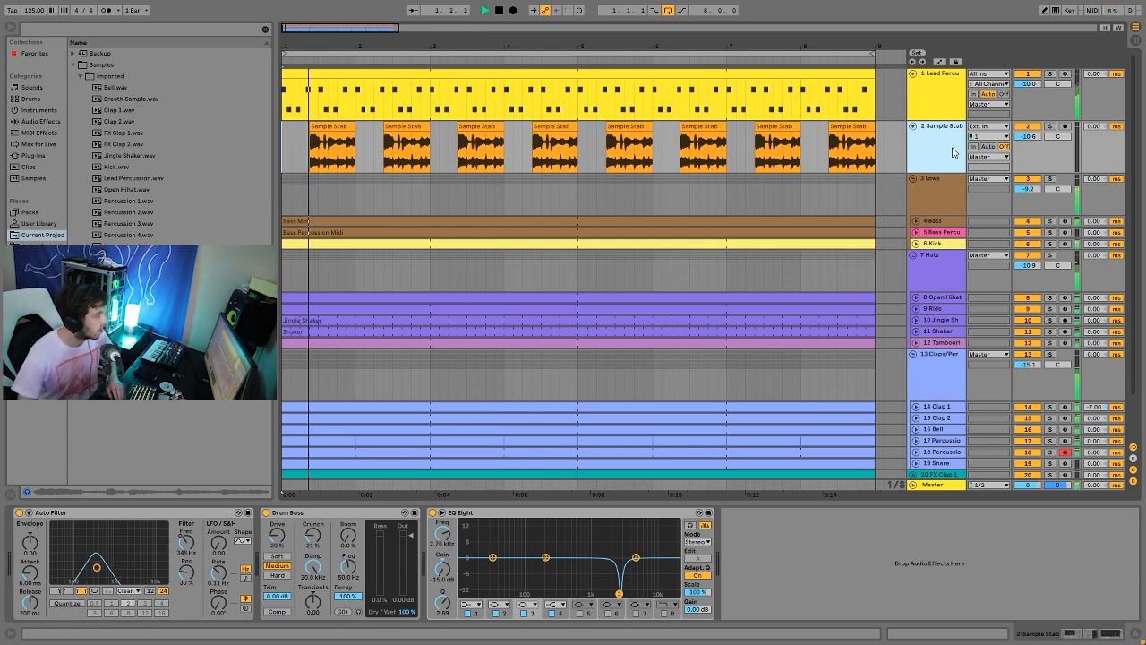
Solo the Sample Stab track and show the automation of its Auto Filter frequency.
click(1050, 126)
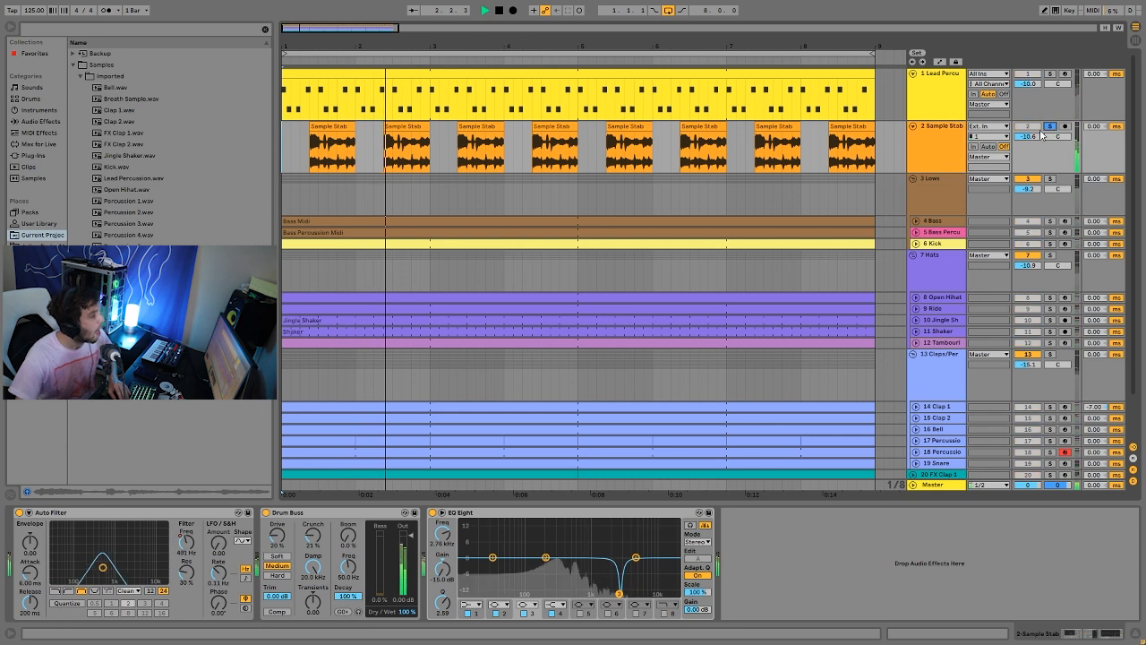
click(190, 544)
right_click(186, 542)
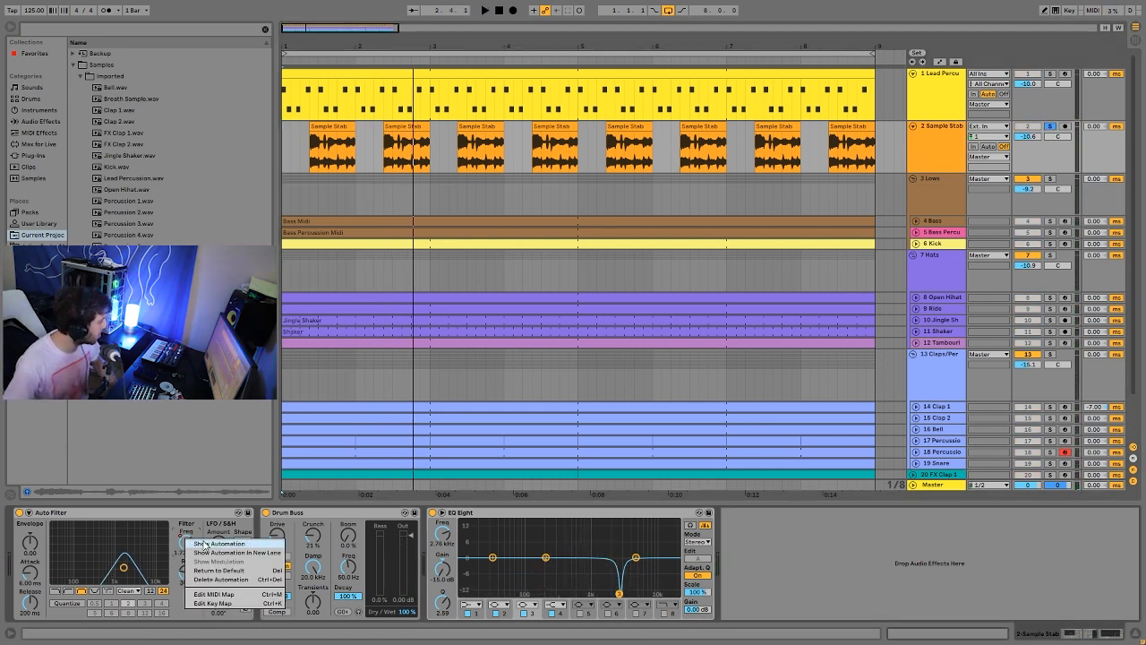
click(215, 543)
Place the insert mark at 1.2.3, where the first Sample Stab clip starts, and play the soloed stab.
click(308, 137)
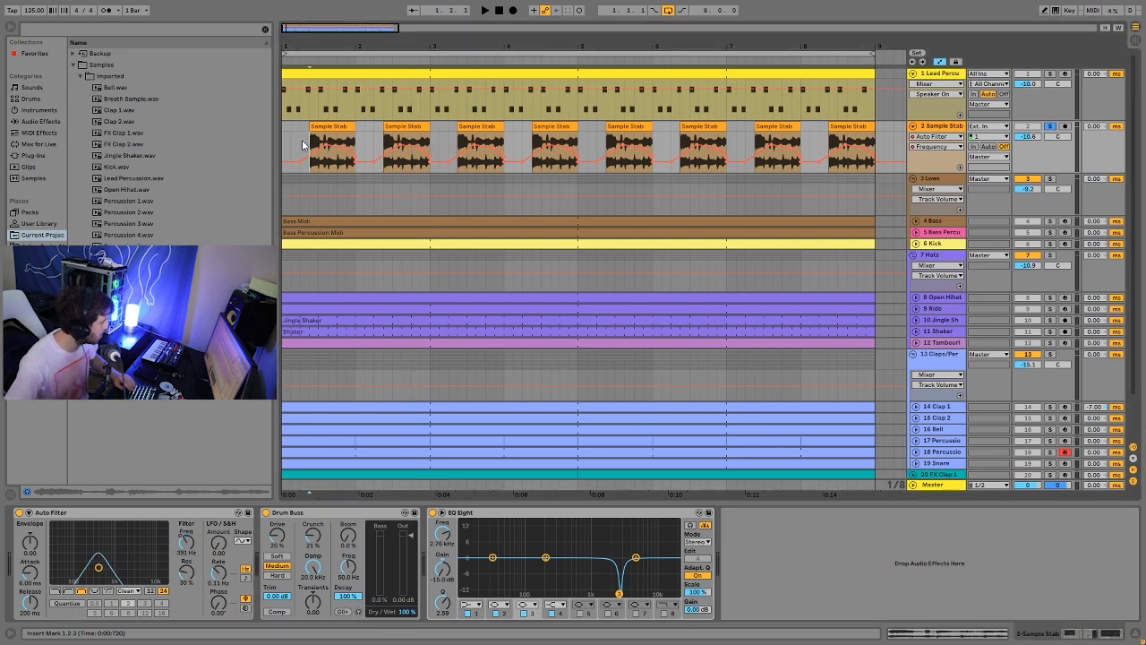
key(space)
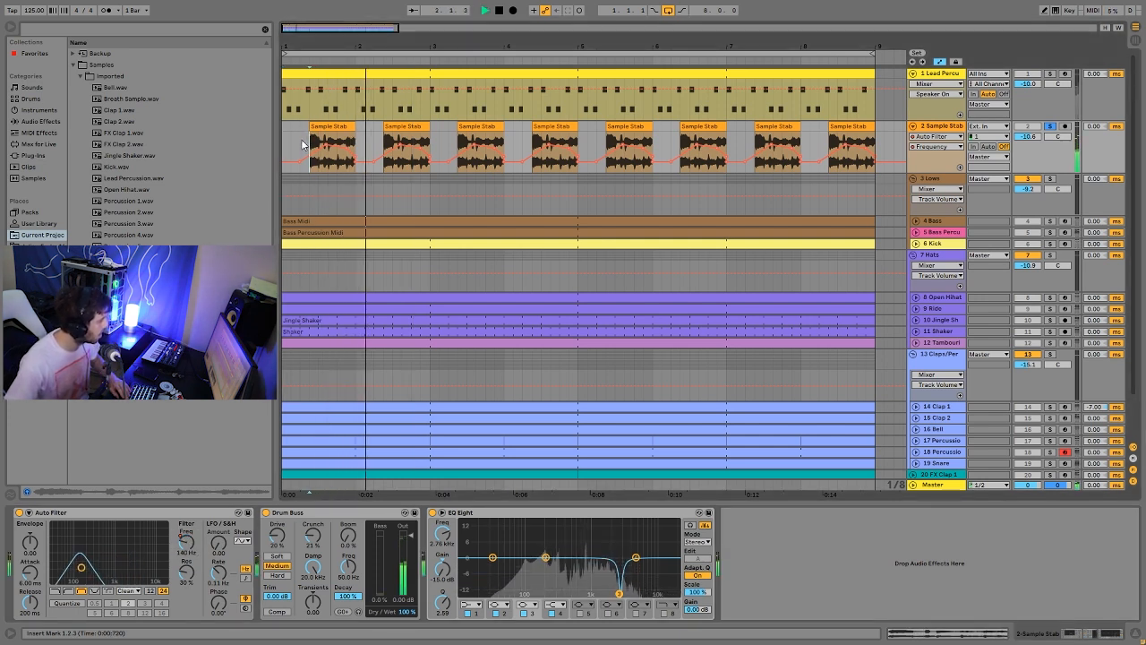
key(space)
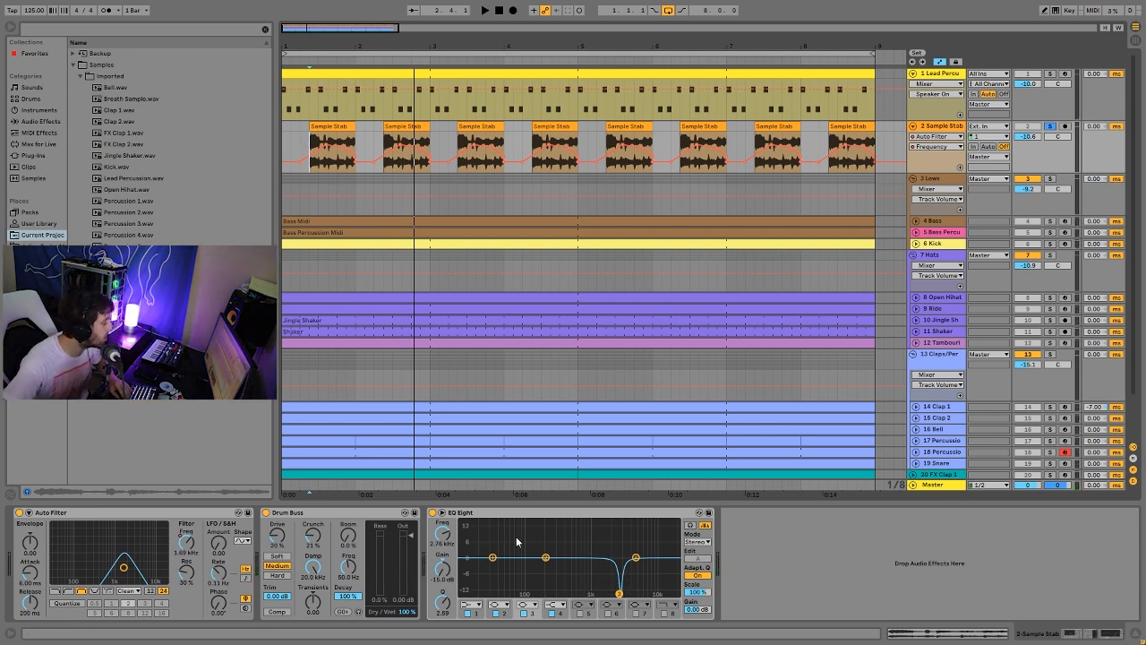
Bypass the EQ Eight on the Sample Stab track and play the stab without it.
click(435, 513)
key(space)
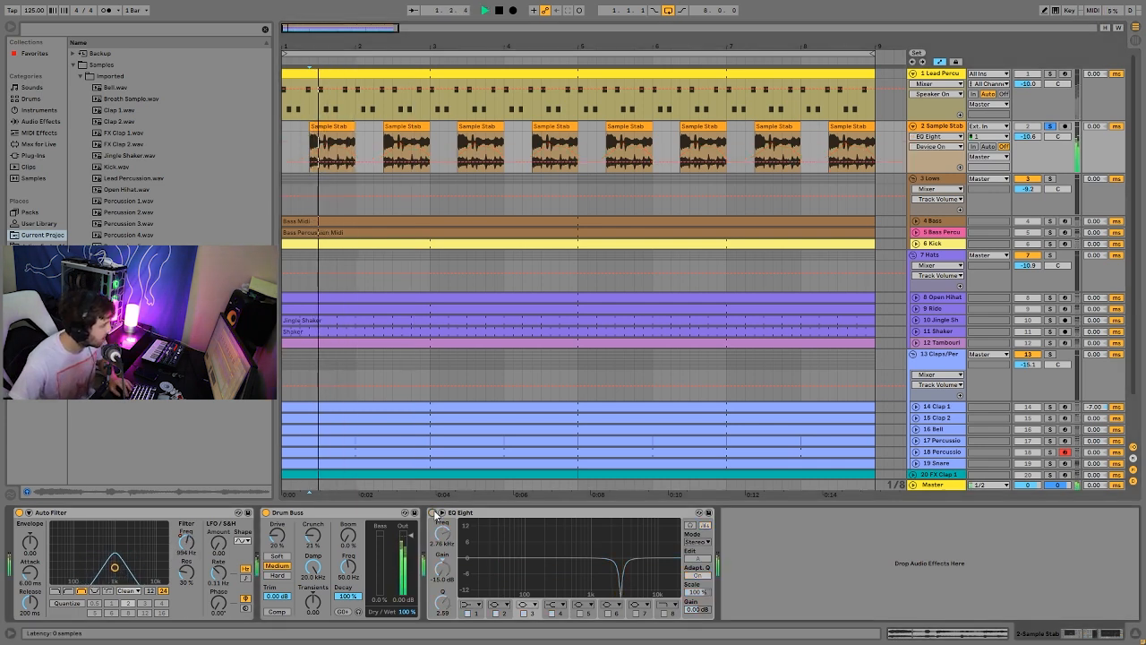
key(space)
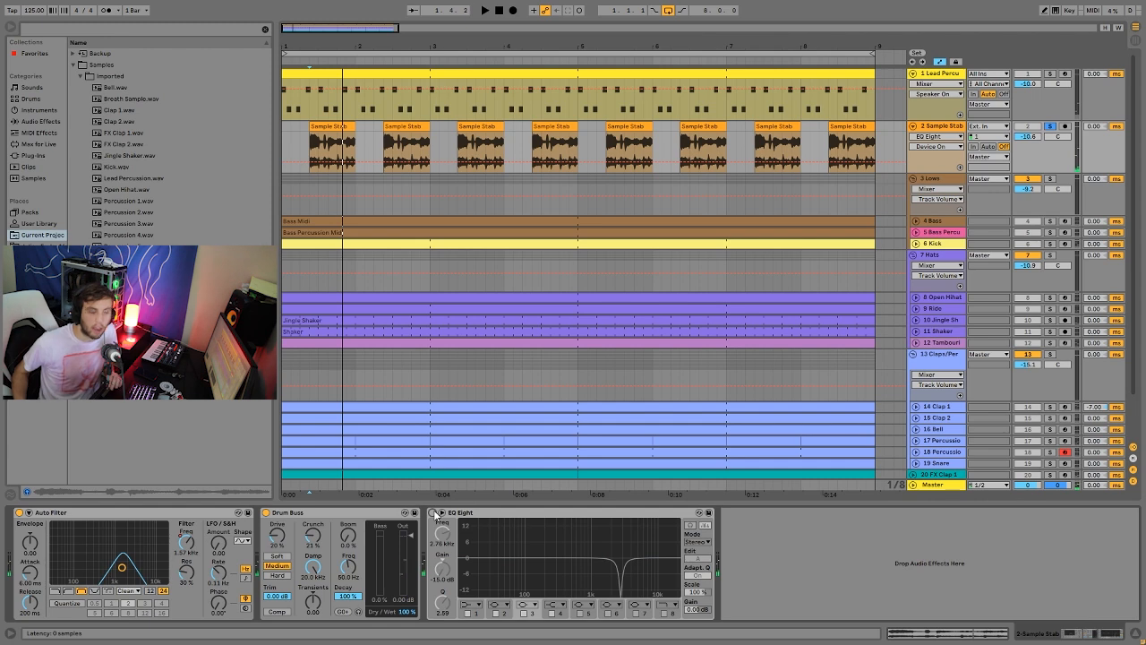
Select the slice from 1.3.1 to 1.3.3 in the first Sample Stab clip and replay it repeatedly with EQ Eight off.
drag(320, 144, 329, 143)
key(space)
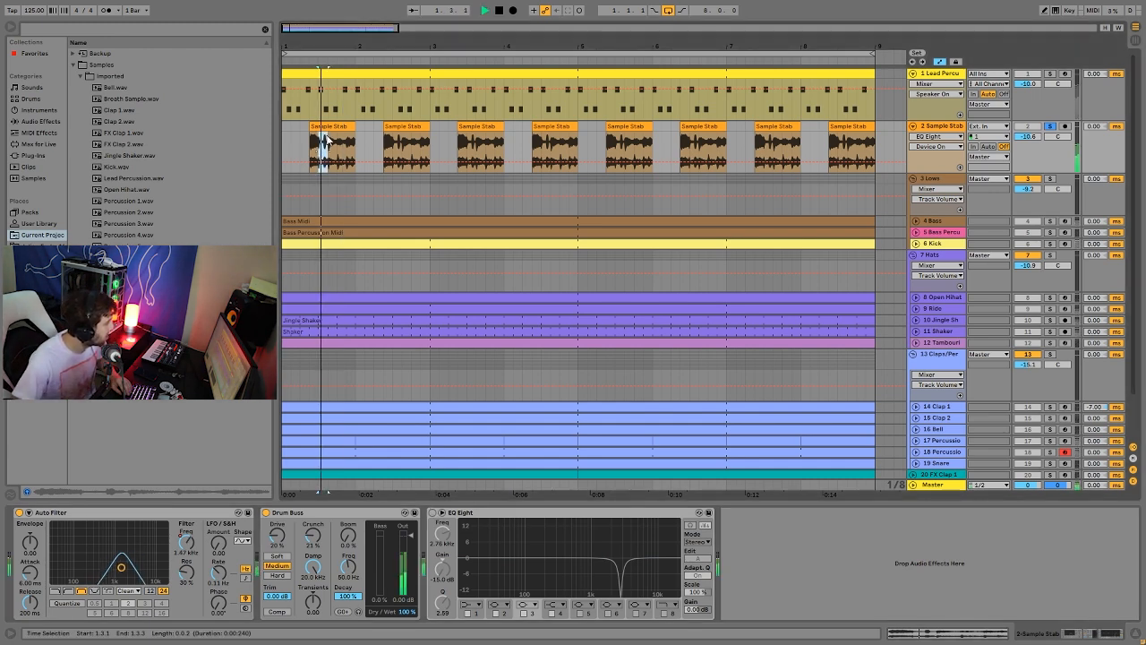
key(space)
key(space)
key(space)
drag(315, 45, 317, 98)
key(space)
key(space)
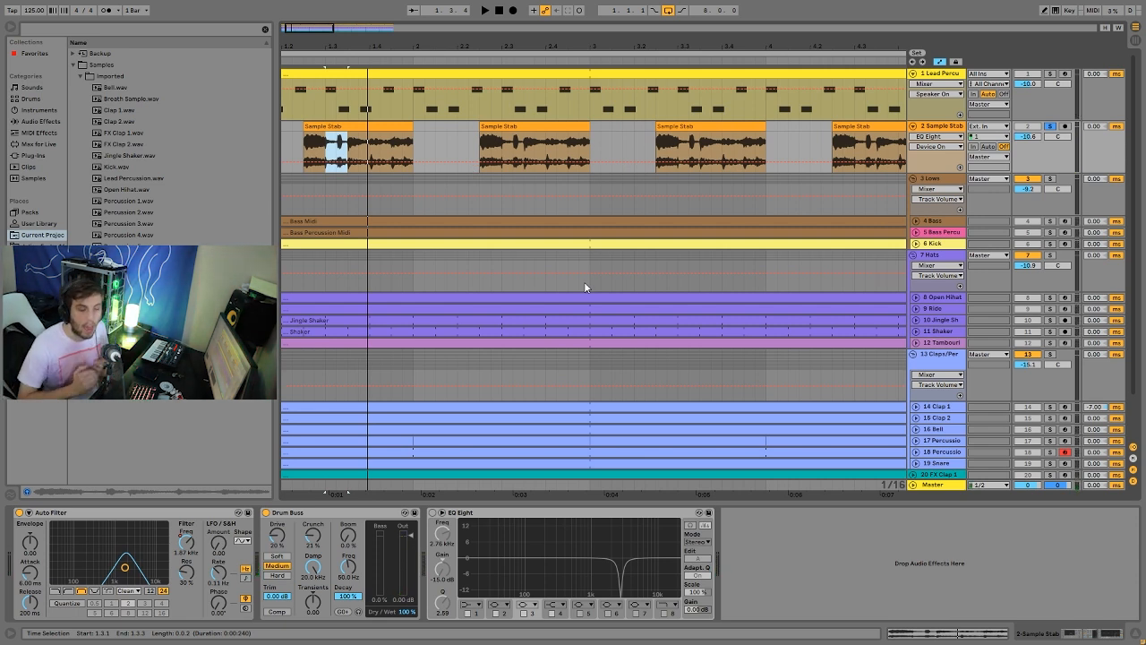
Switch the Sample Stab's EQ Eight back on, toggling it off and on once more.
click(433, 513)
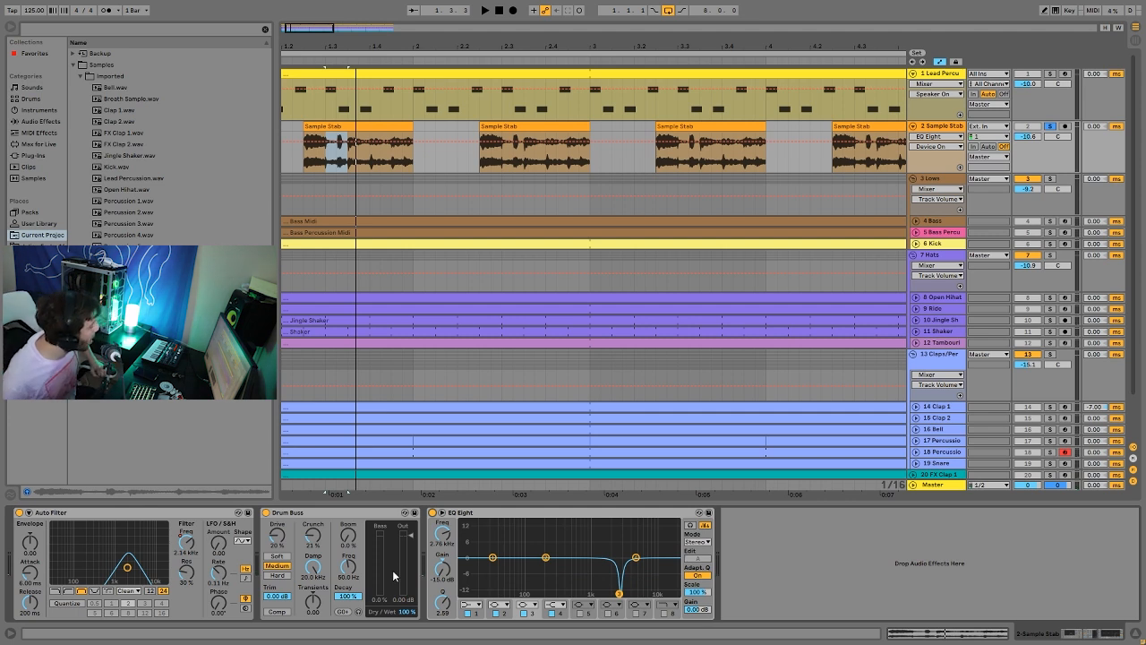
click(432, 512)
click(432, 512)
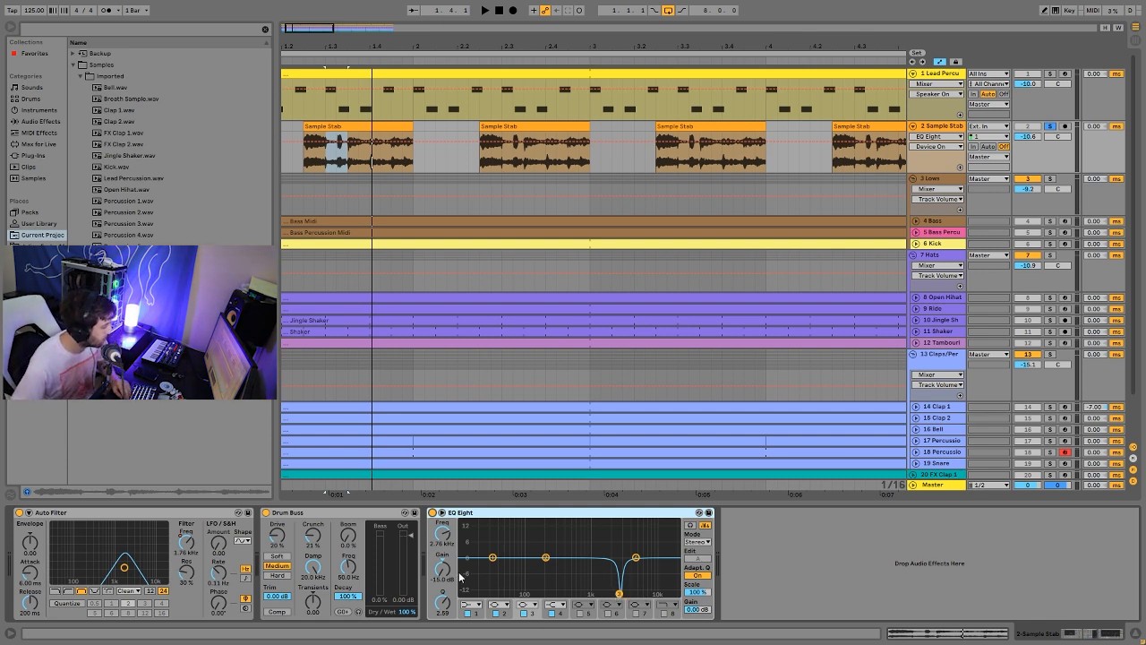
Show the band 3 gain of the EQ Eight and replay the soloed Sample Stab slice with the EQ applied.
mouse_move(442, 573)
mouse_down()
mouse_move(442, 458)
mouse_move(442, 577)
mouse_up()
key(space)
key(space)
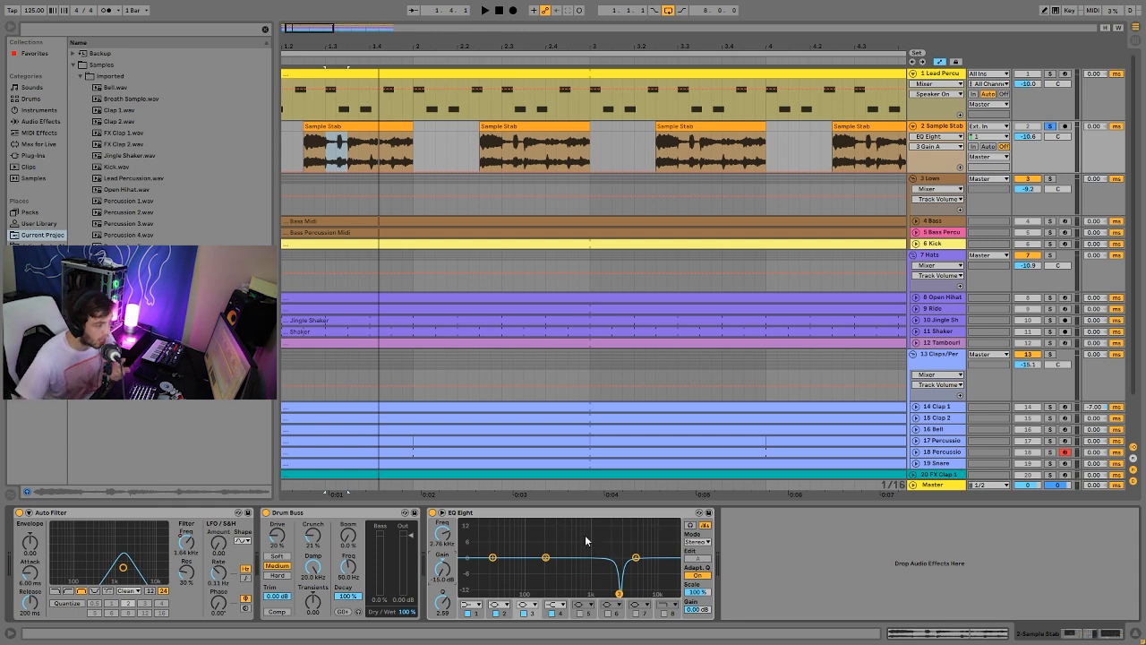
key(space)
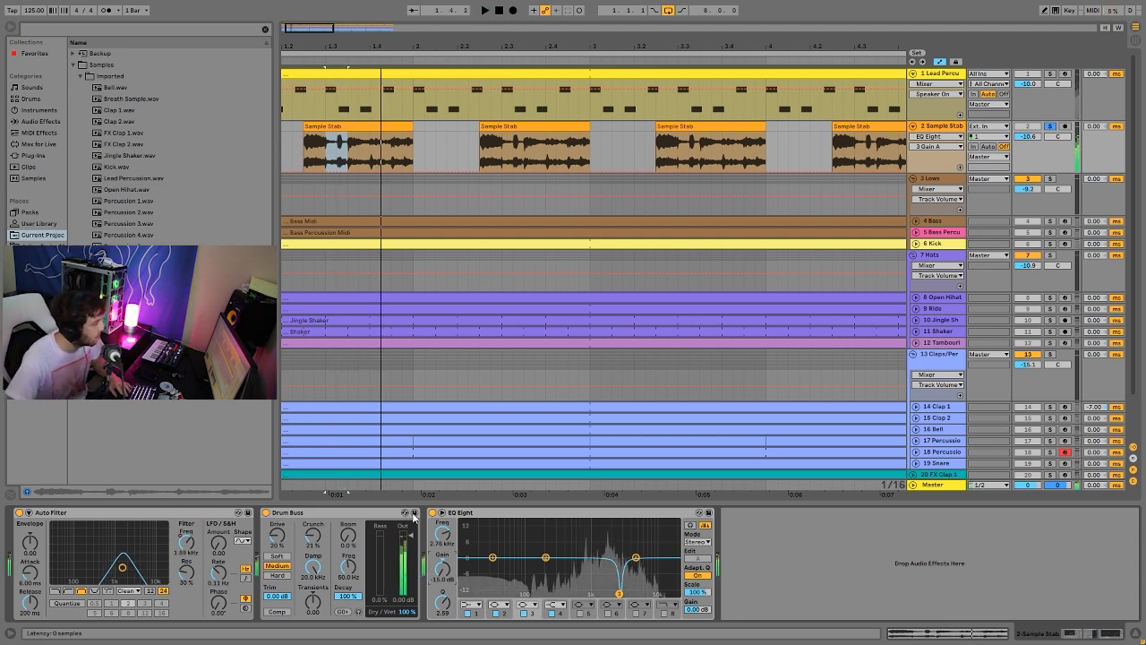
key(space)
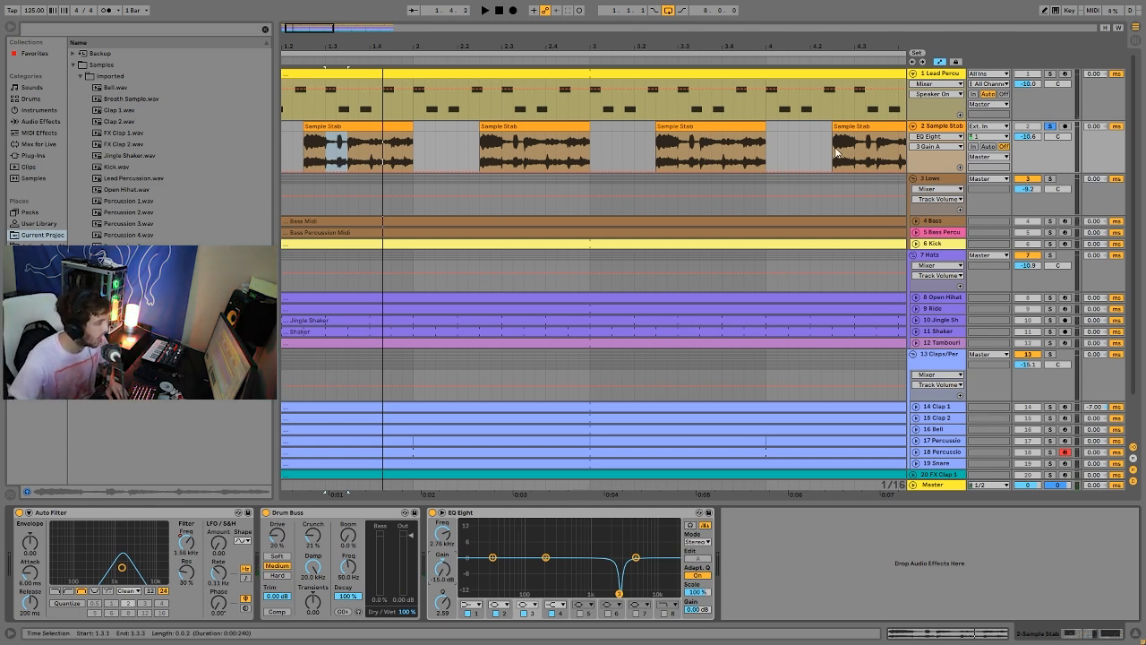
Solo the Bass and Bass Percussion tracks, unfold both and play them together from the start.
click(1051, 221)
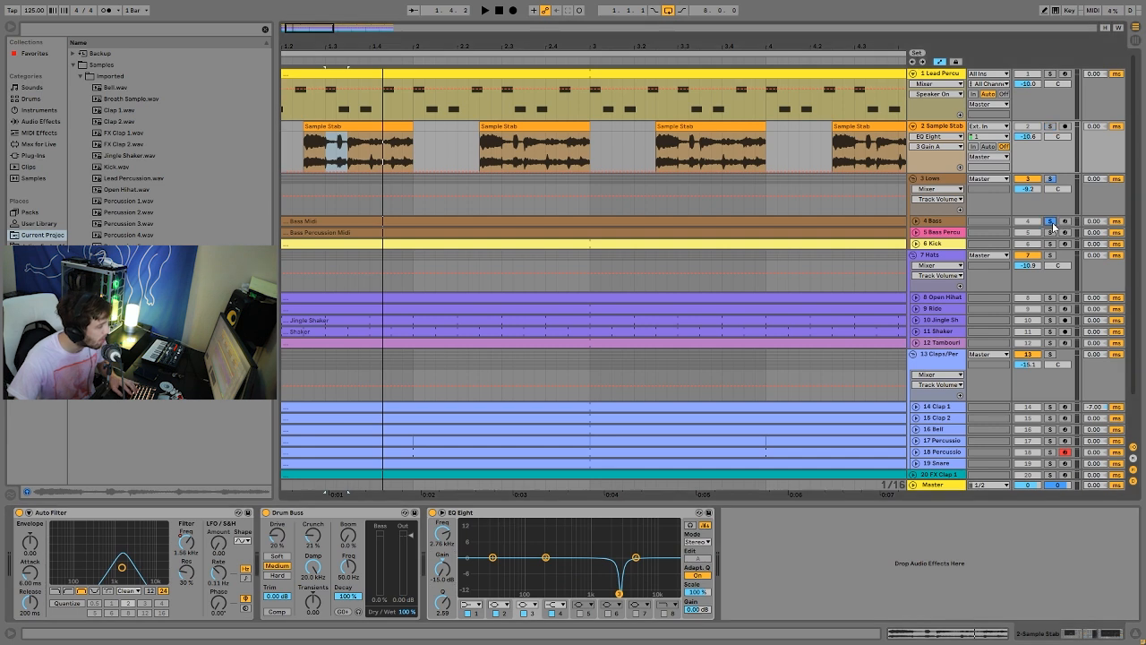
click(914, 233)
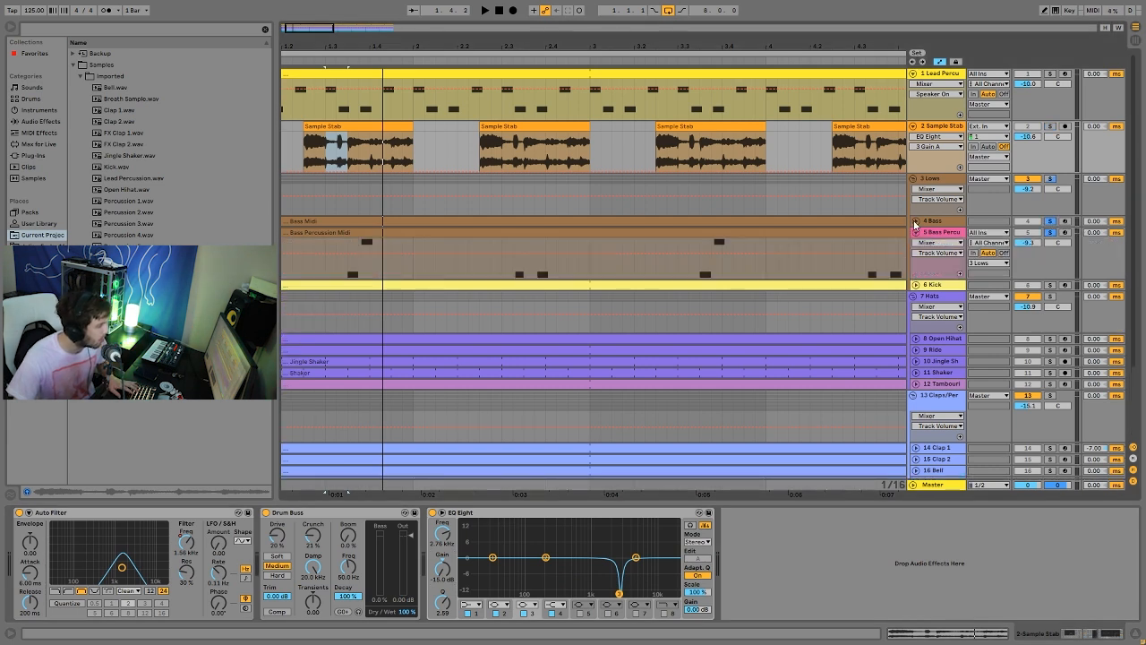
click(914, 222)
click(499, 10)
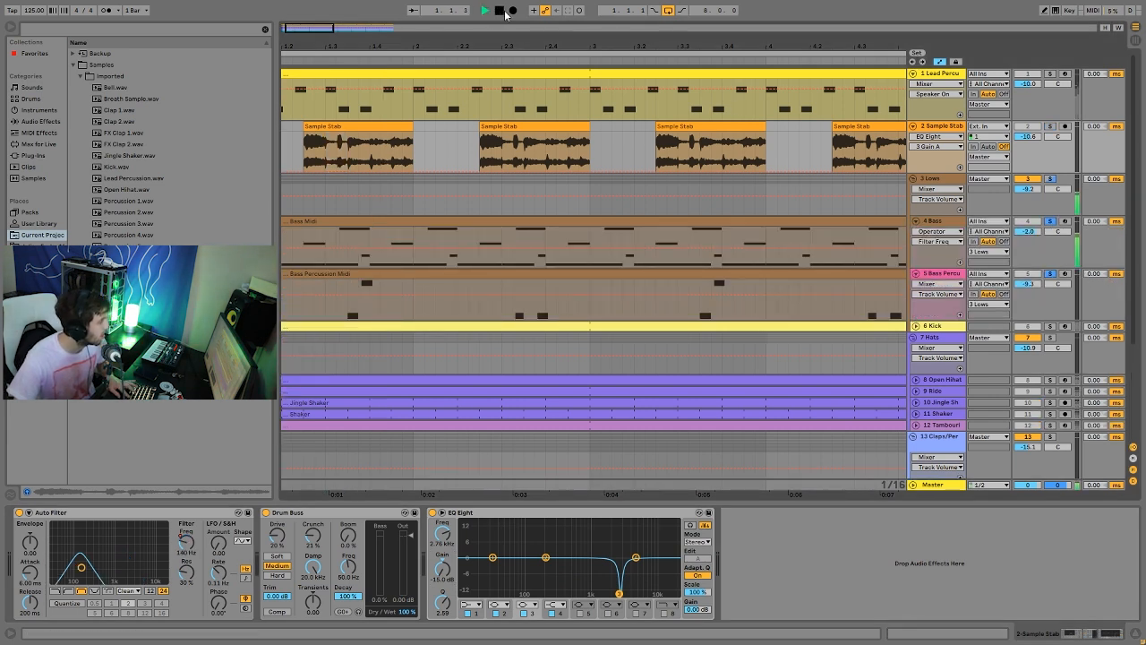
key(space)
key(minus)
drag(373, 45, 374, 25)
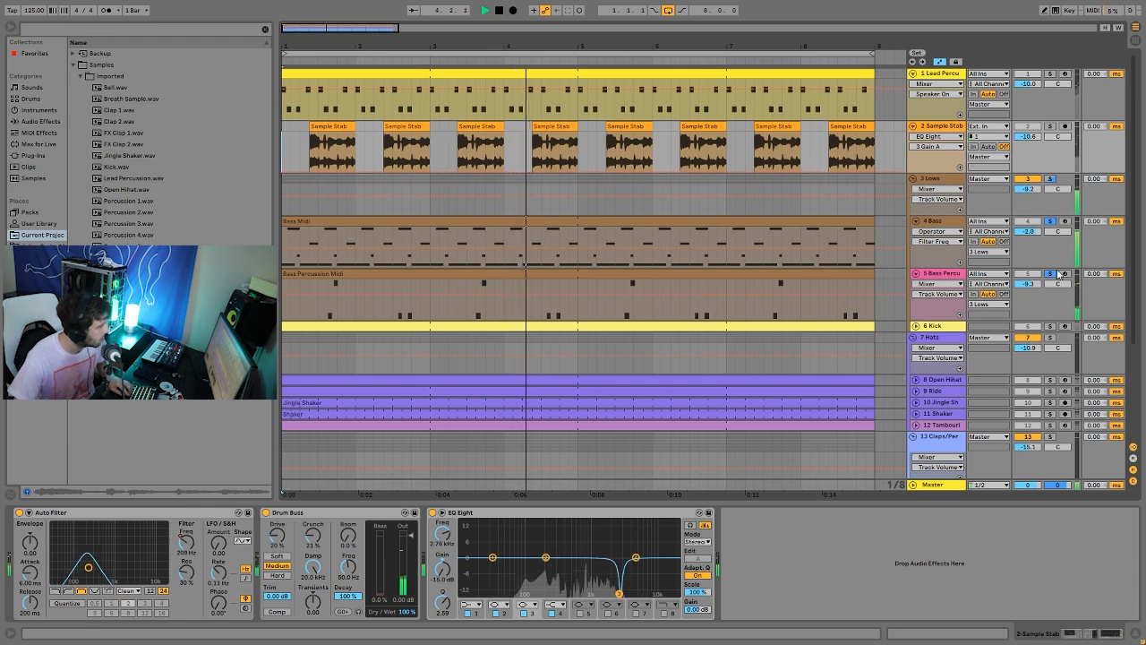
Take Bass Percussion out of solo, display the Bass track's devices and play the bass alone.
key(space)
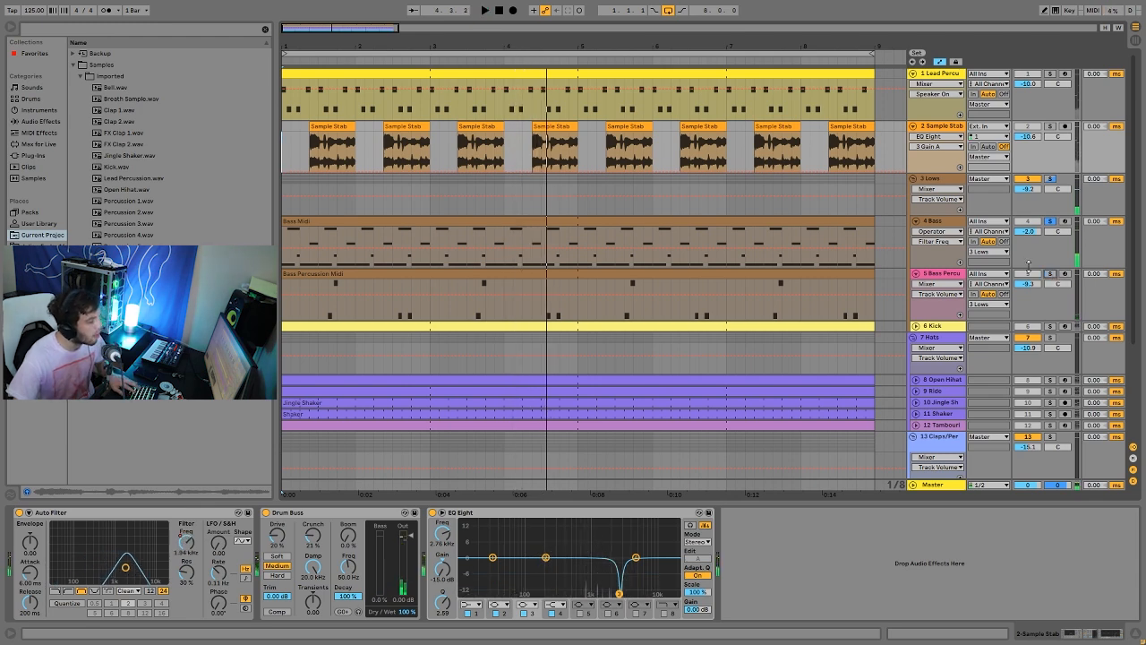
click(933, 226)
key(space)
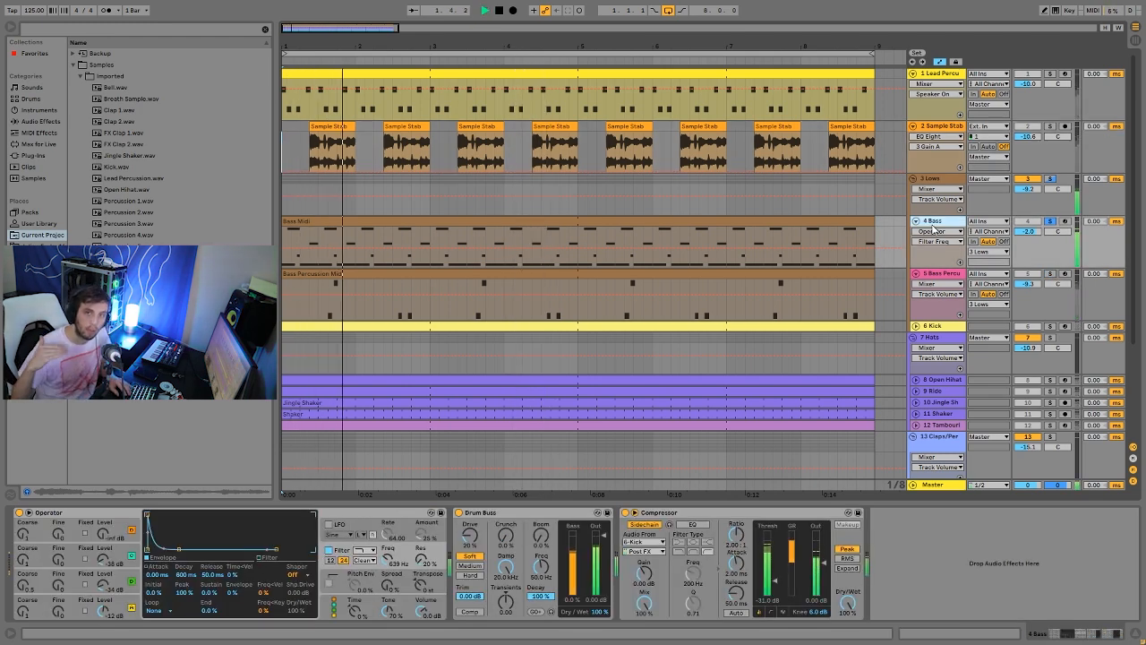
key(space)
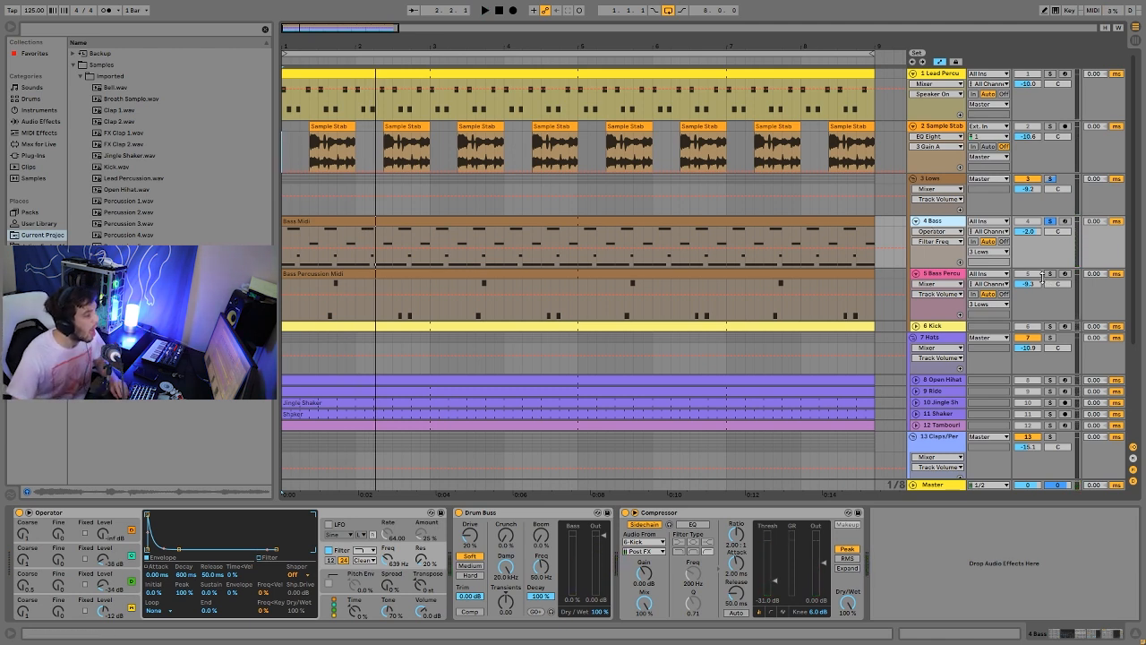
Solo the Bass Percussion track instead, display its devices and play it alone.
click(1049, 274)
click(938, 278)
key(space)
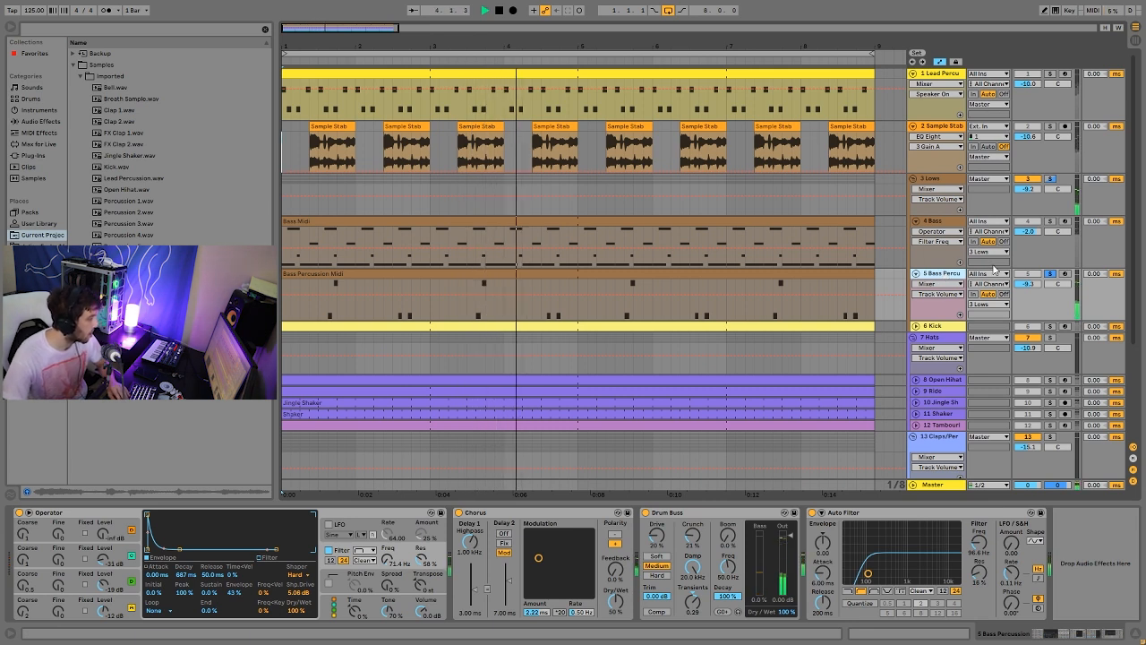
key(space)
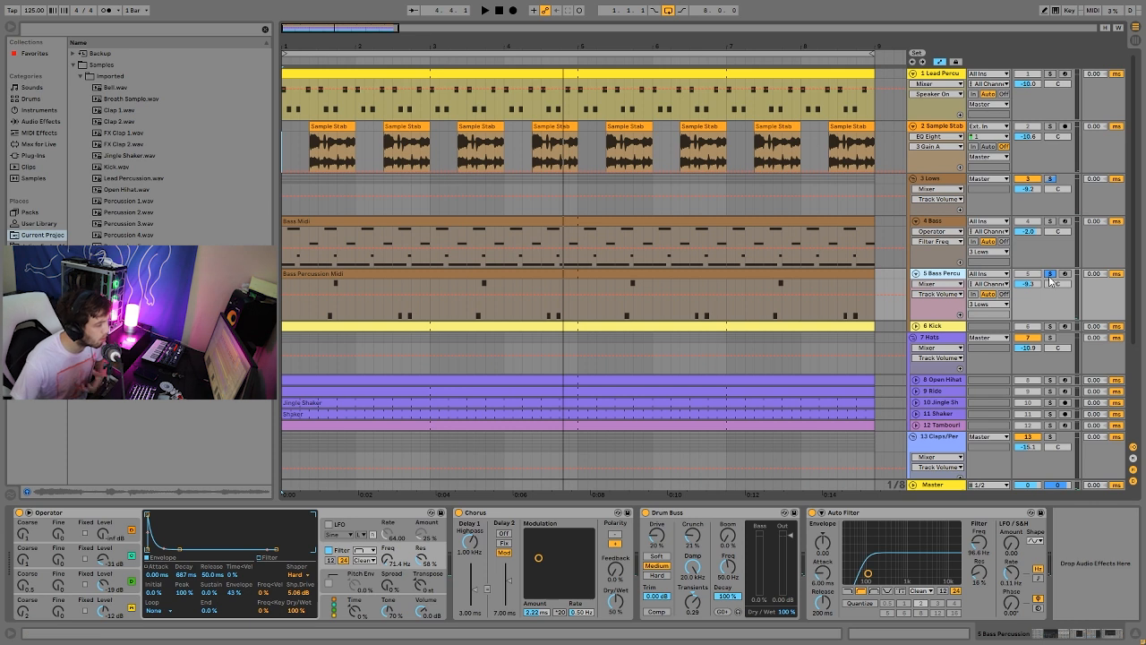
Select the Bass Percussion Midi clip, take its track out of solo and play the full mix.
click(737, 273)
key(space)
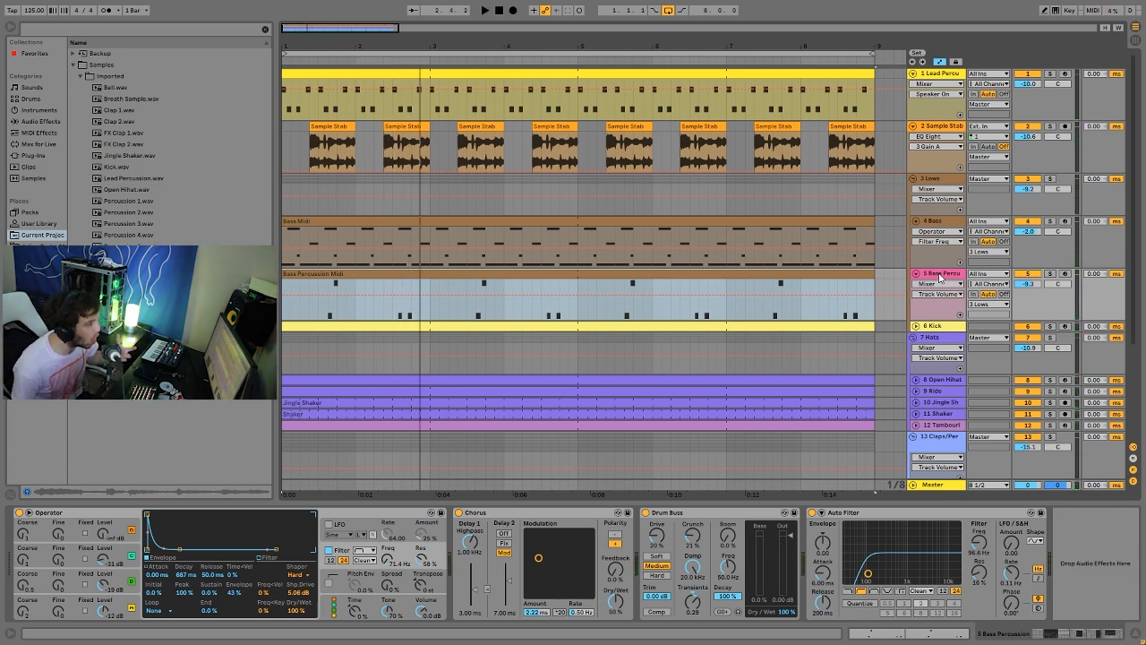
Audition the Bass and Bass Percussion tracks one after the other, each in solo from the start.
click(1051, 221)
key(space)
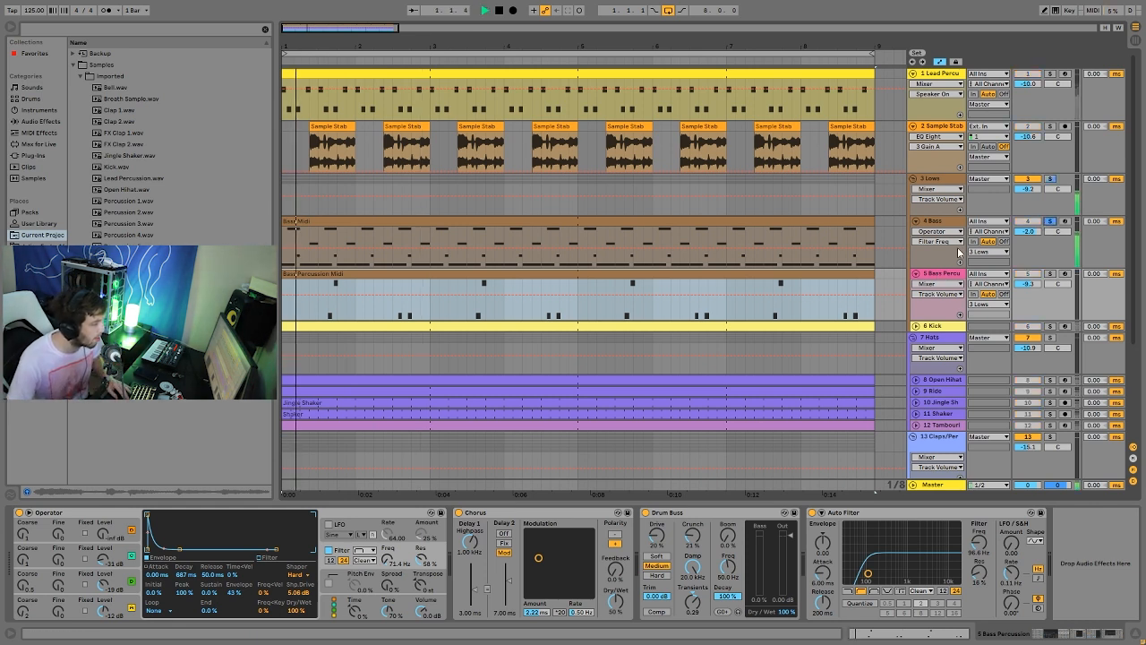
key(space)
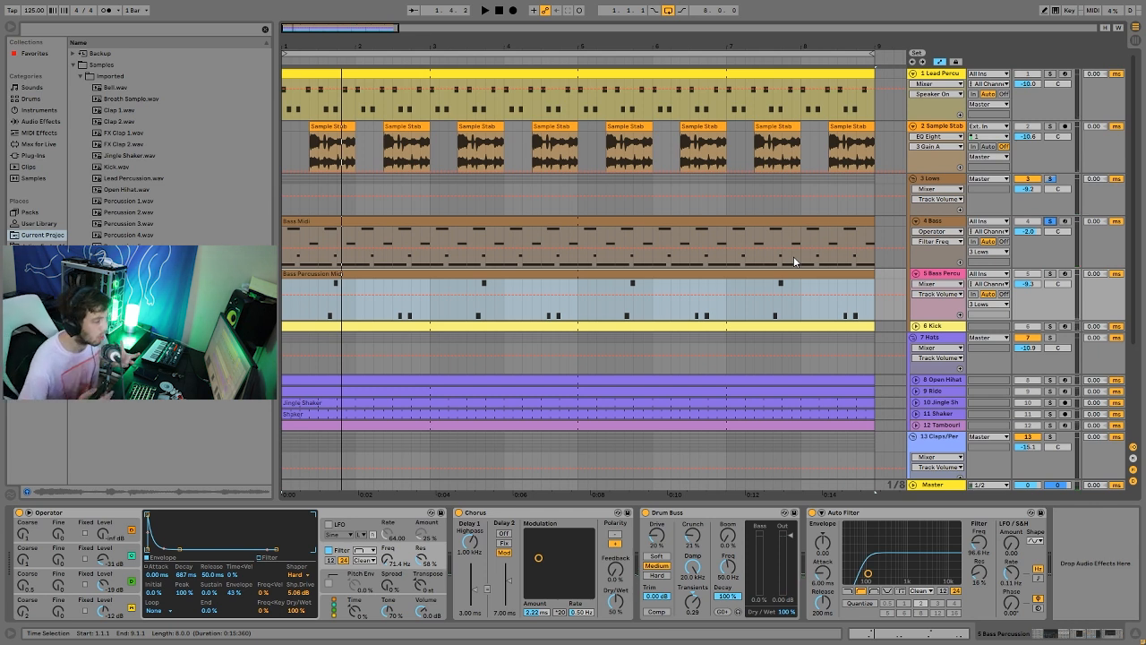
click(1050, 273)
key(space)
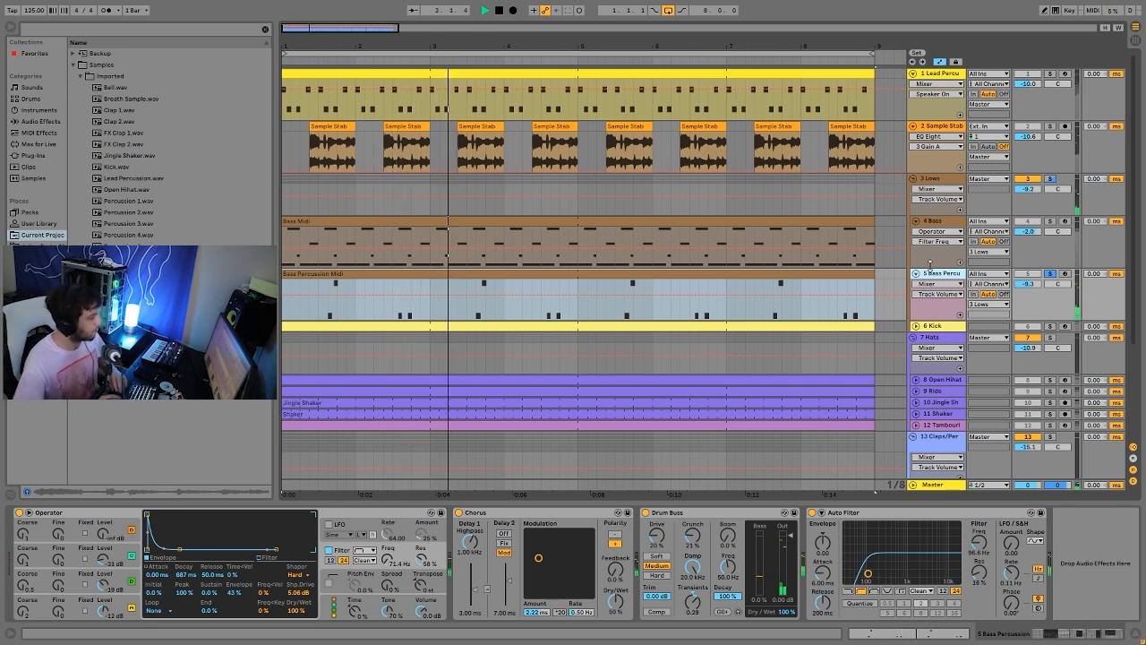
Take Bass Percussion out of solo and play the full mix from the start twice with its track selected.
click(1050, 274)
key(space)
key(space)
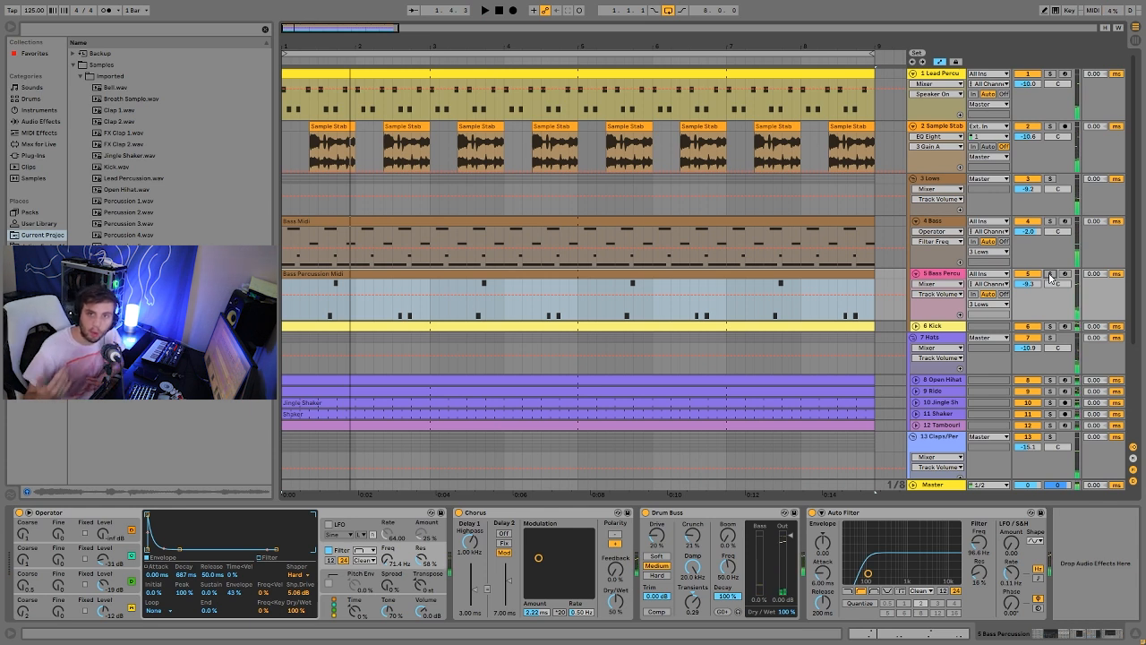
click(929, 274)
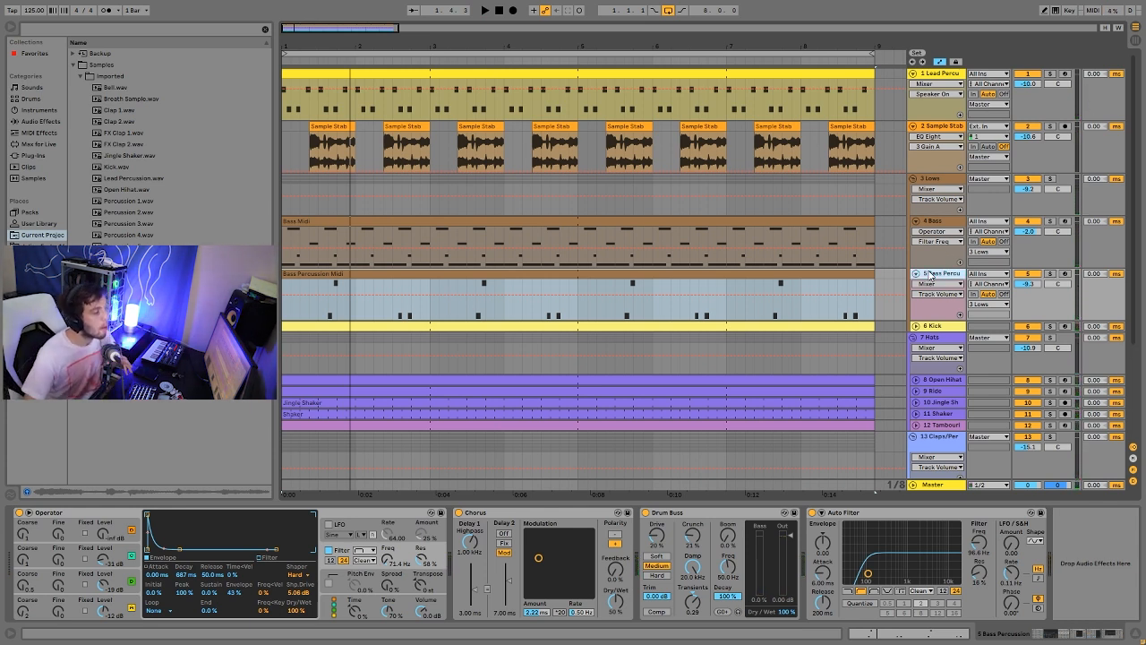
key(space)
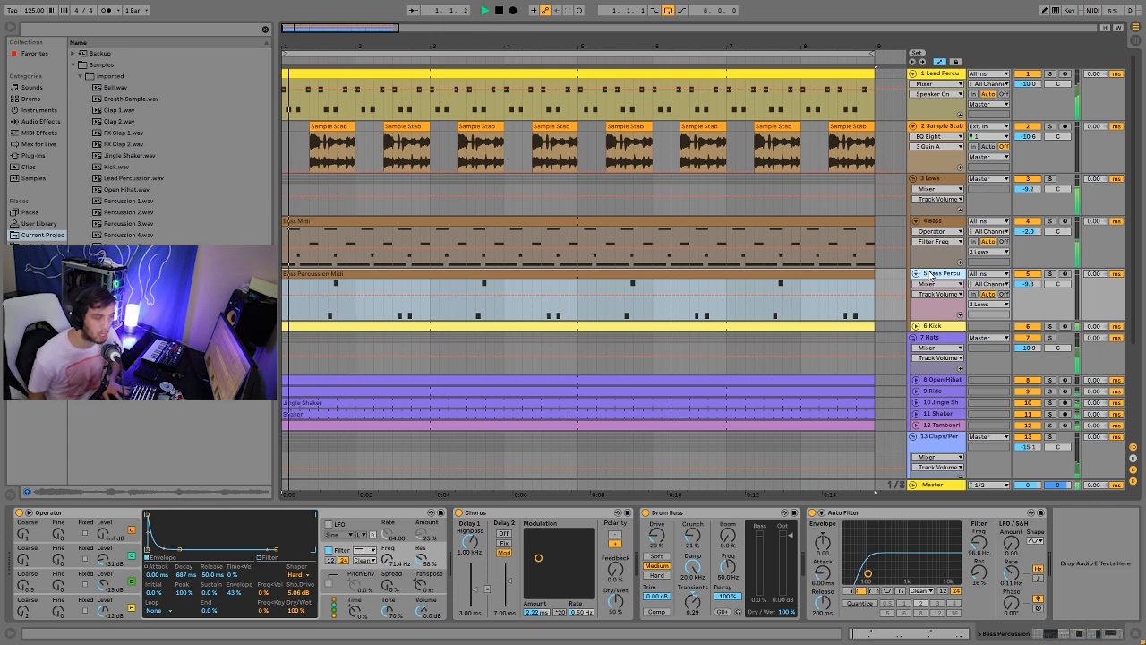
key(space)
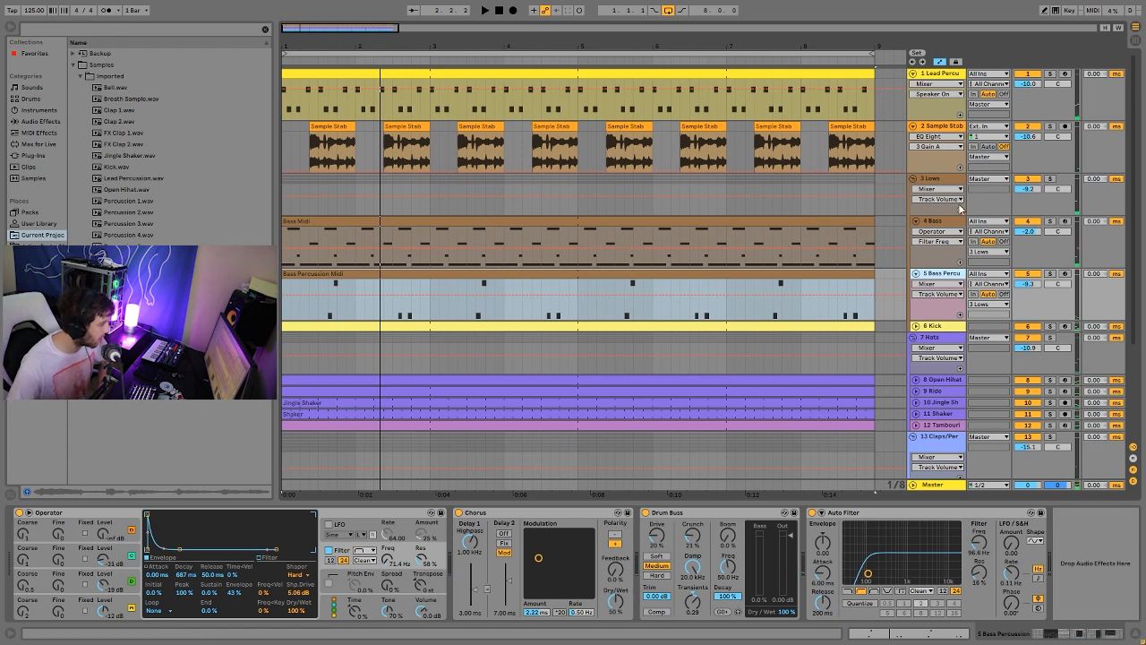
Solo the Bass track, play it alone and open its Bass Midi clip in the note editor.
click(1049, 221)
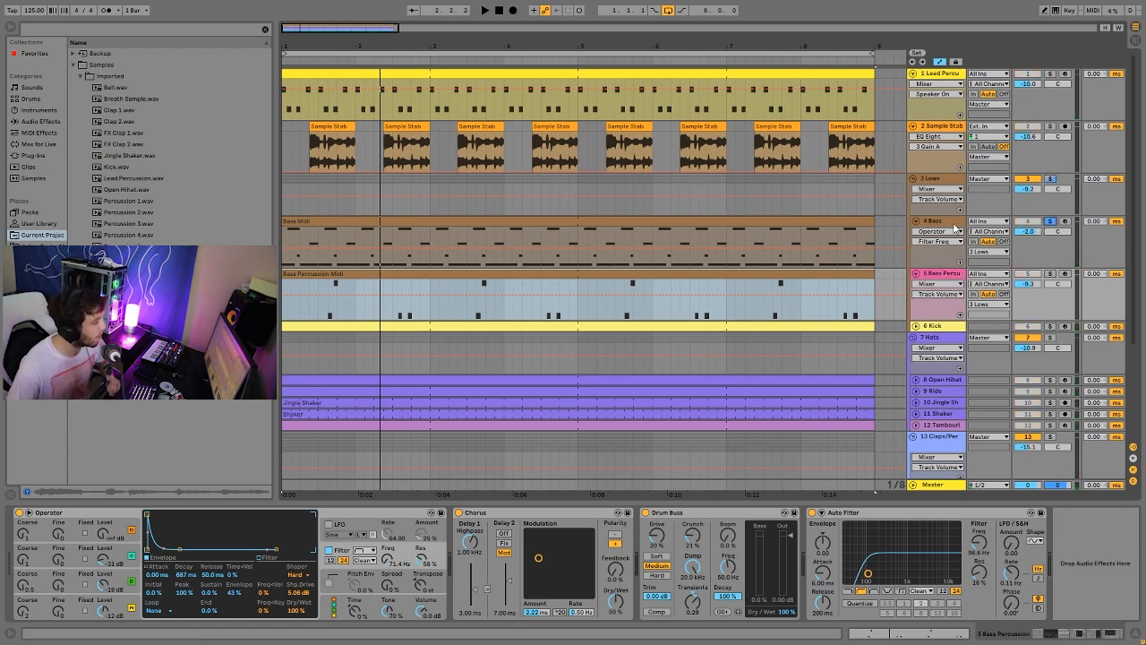
key(space)
double_click(743, 244)
key(space)
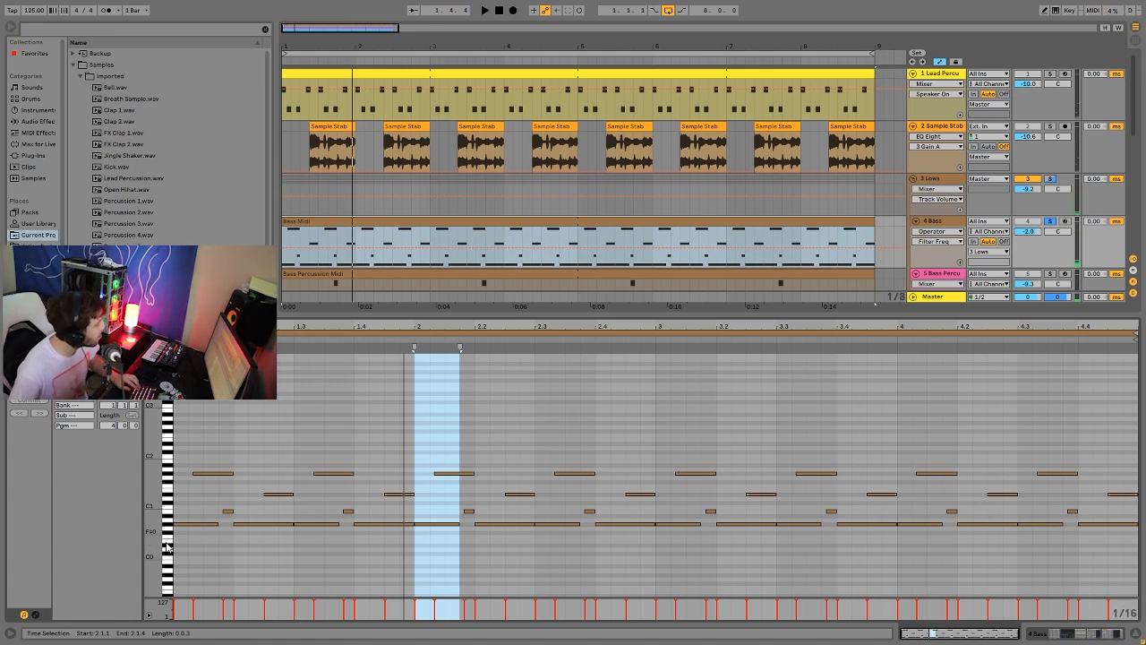
Transpose all notes of the Bass Midi clip up two octaves, audition them, and move them back down two octaves.
key(ctrl+a)
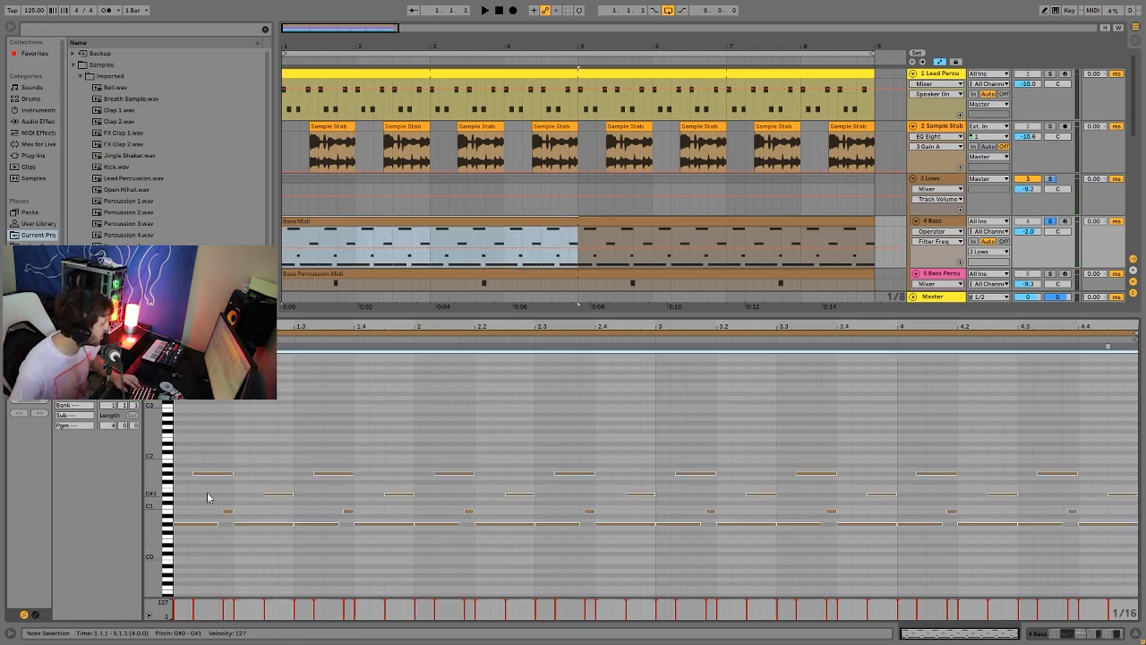
key(shift+Up)
key(shift+Up)
key(space)
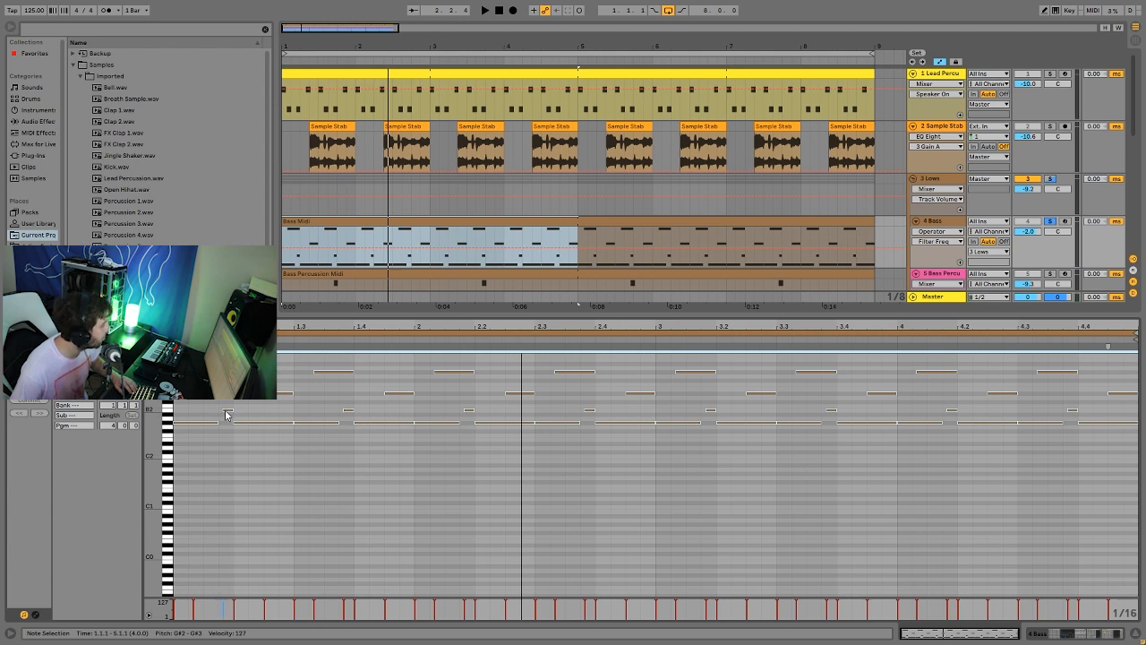
key(space)
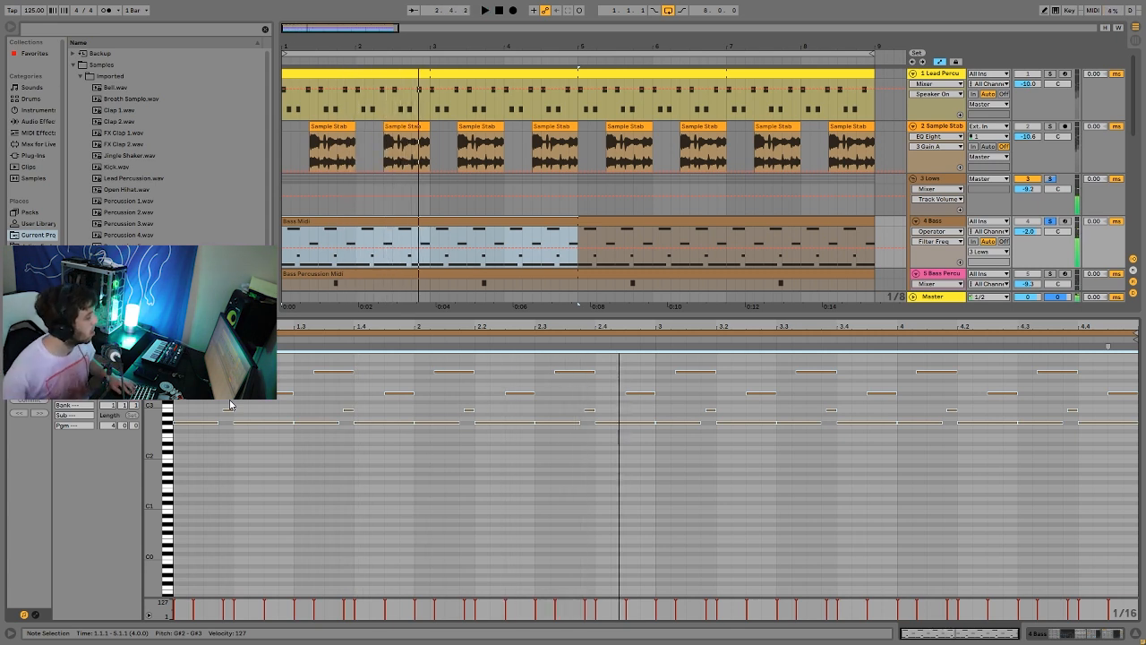
key(shift+Down)
key(shift+Down)
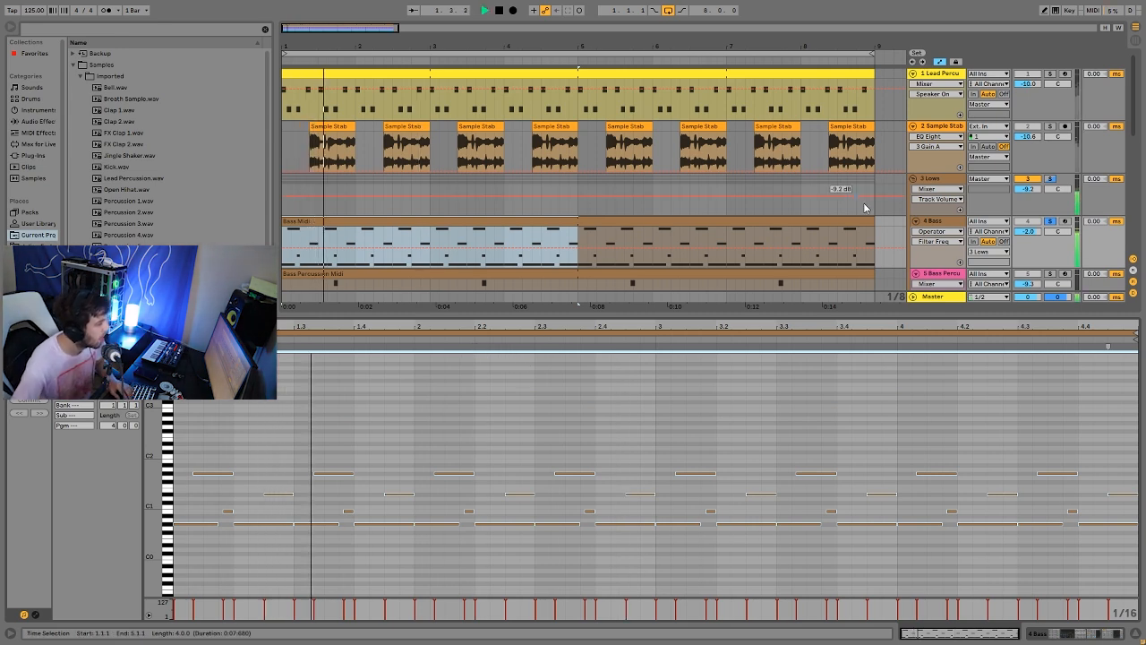
Take the Bass track out of solo, display its devices and play the full mix twice from the start.
click(1051, 221)
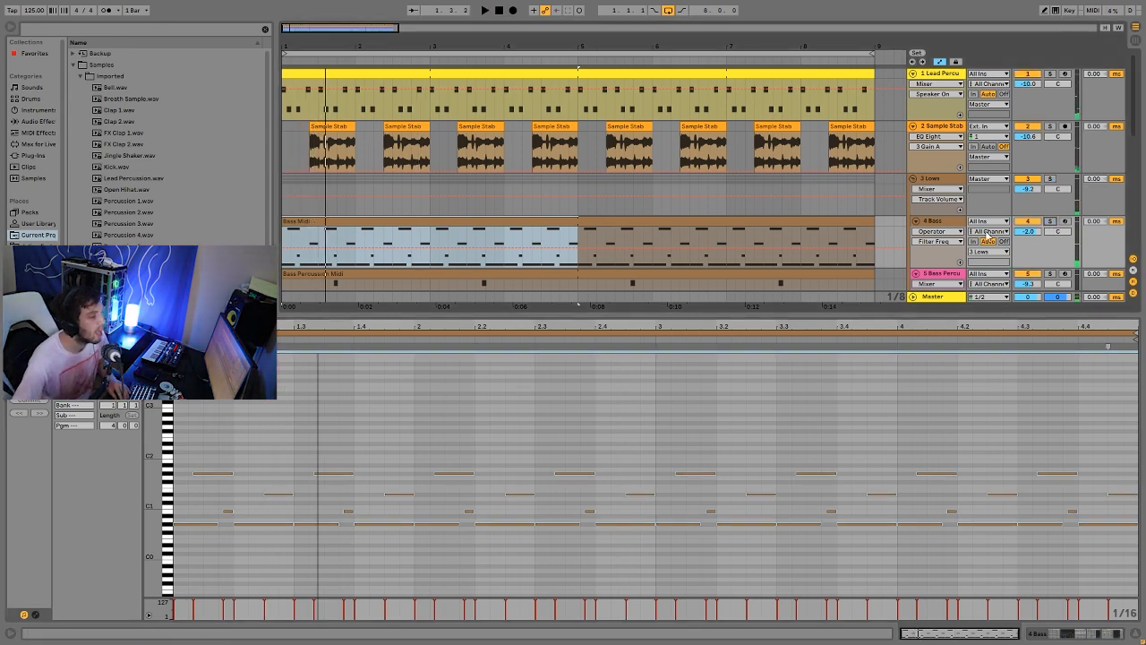
double_click(937, 223)
key(space)
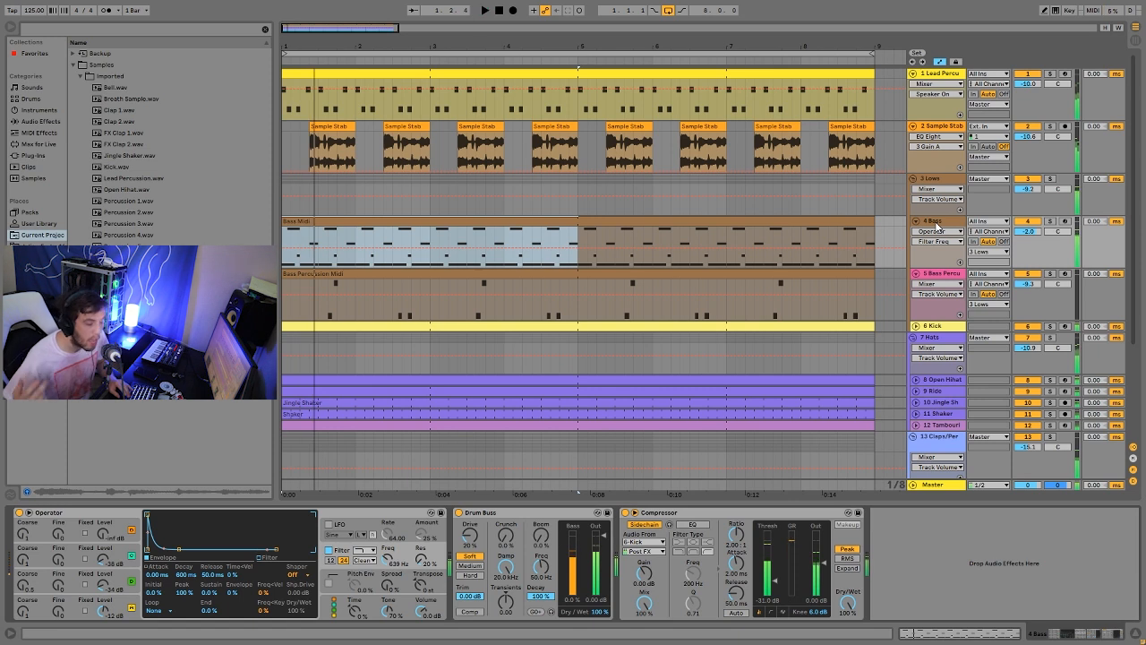
key(space)
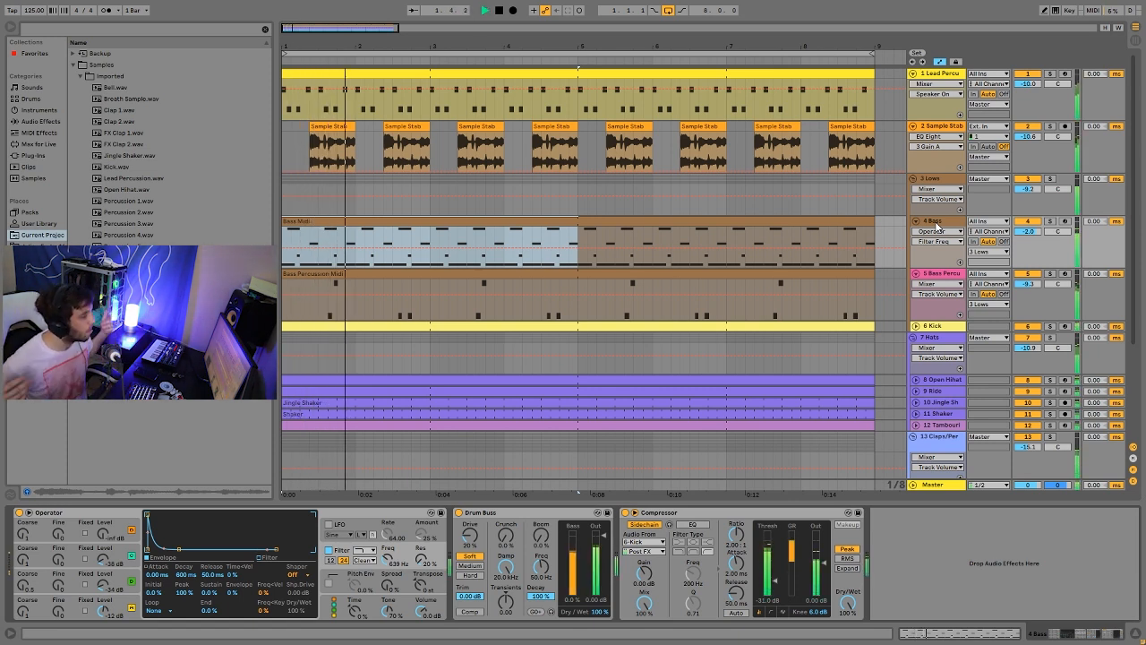
key(space)
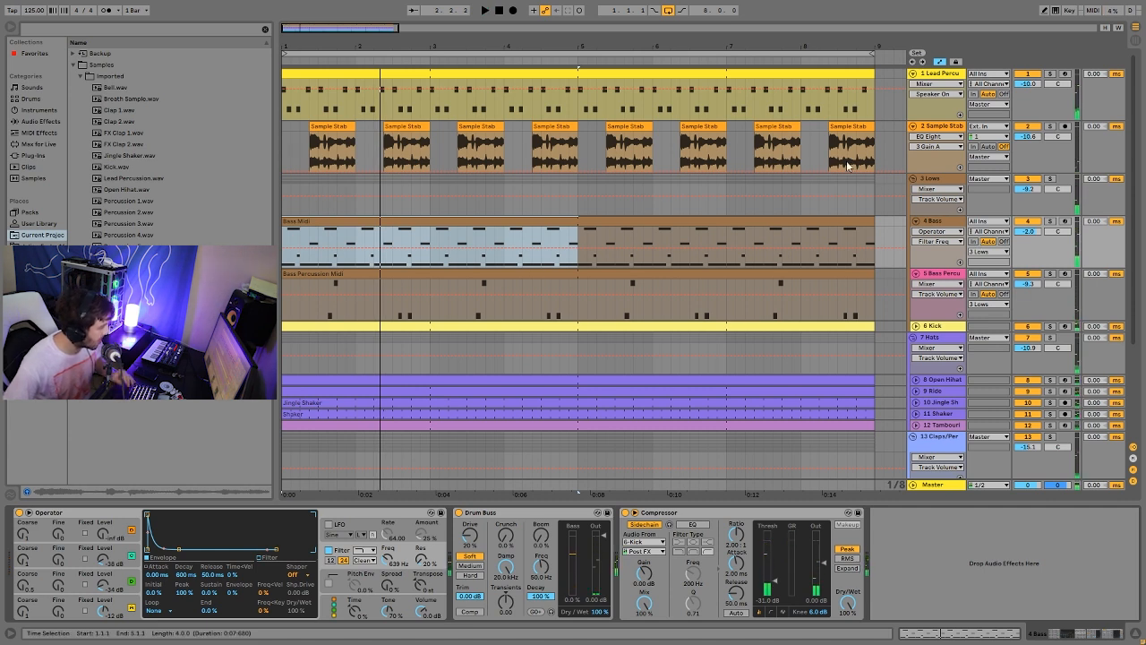
Solo the Bass track again and play it alone, selecting the coarse tuning of Operator's oscillator B.
click(1050, 220)
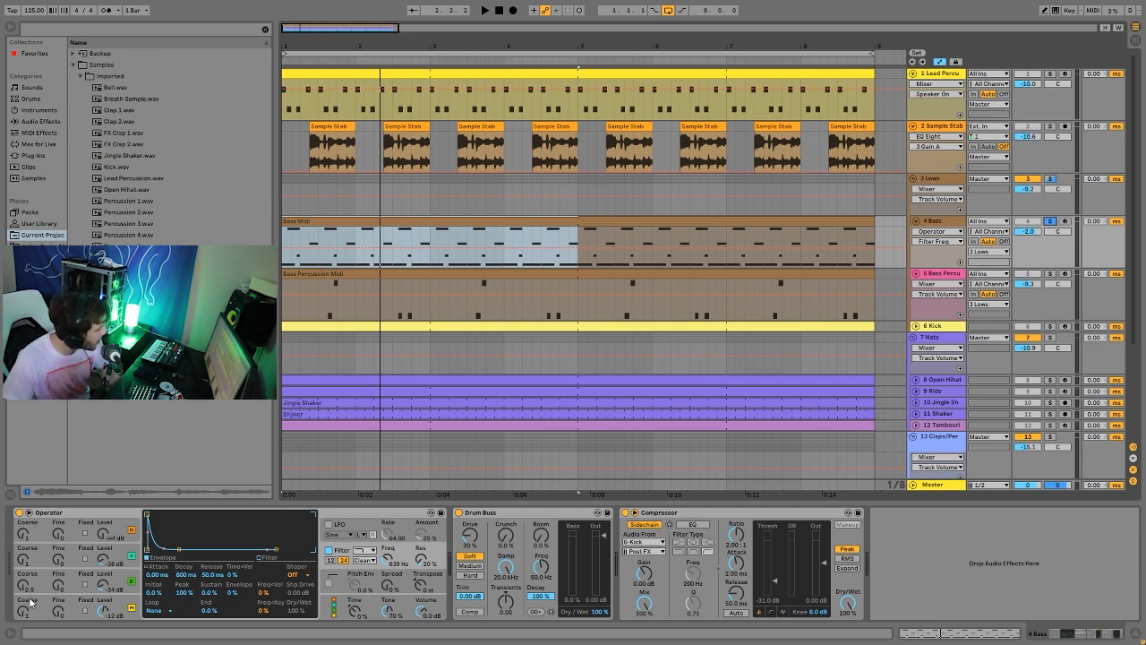
key(space)
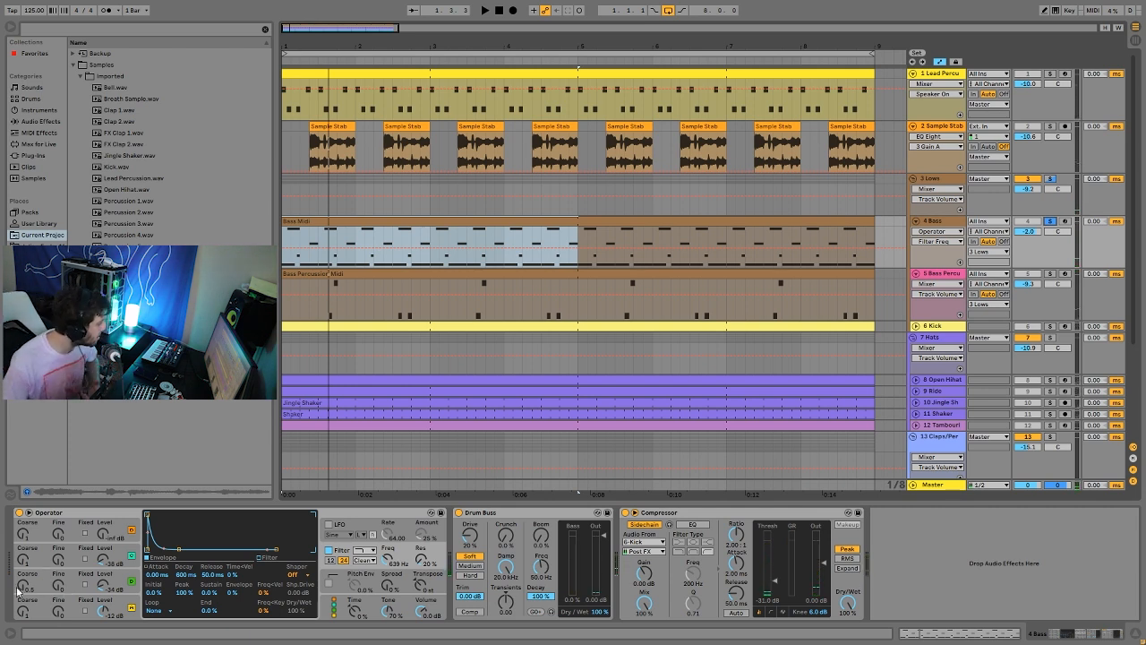
click(25, 588)
key(space)
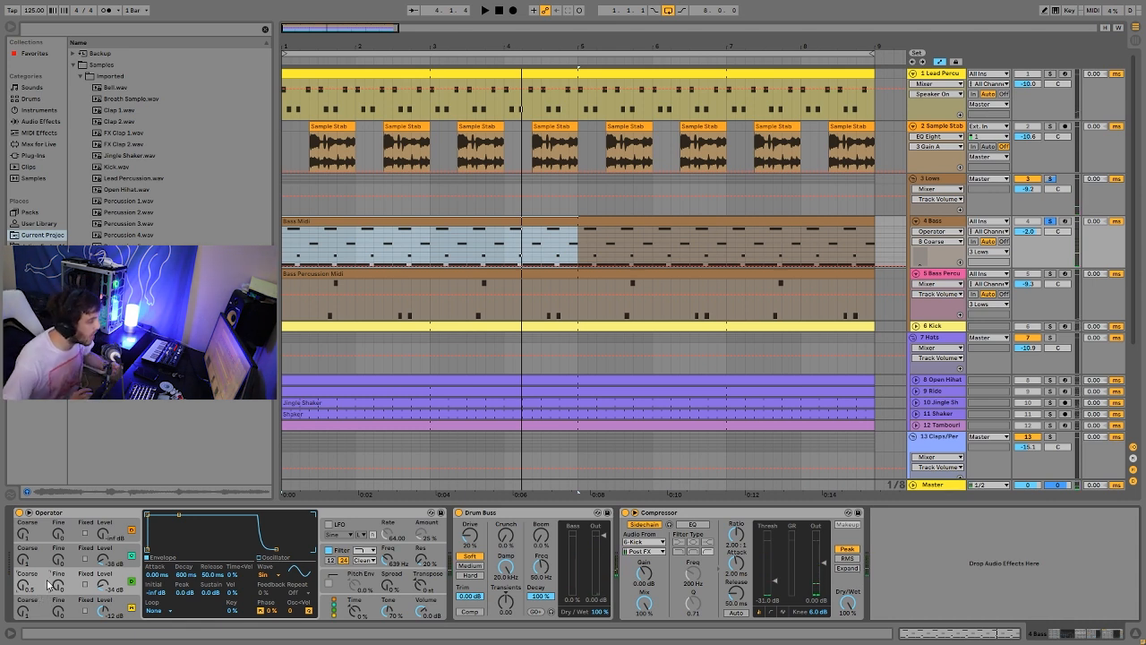
key(space)
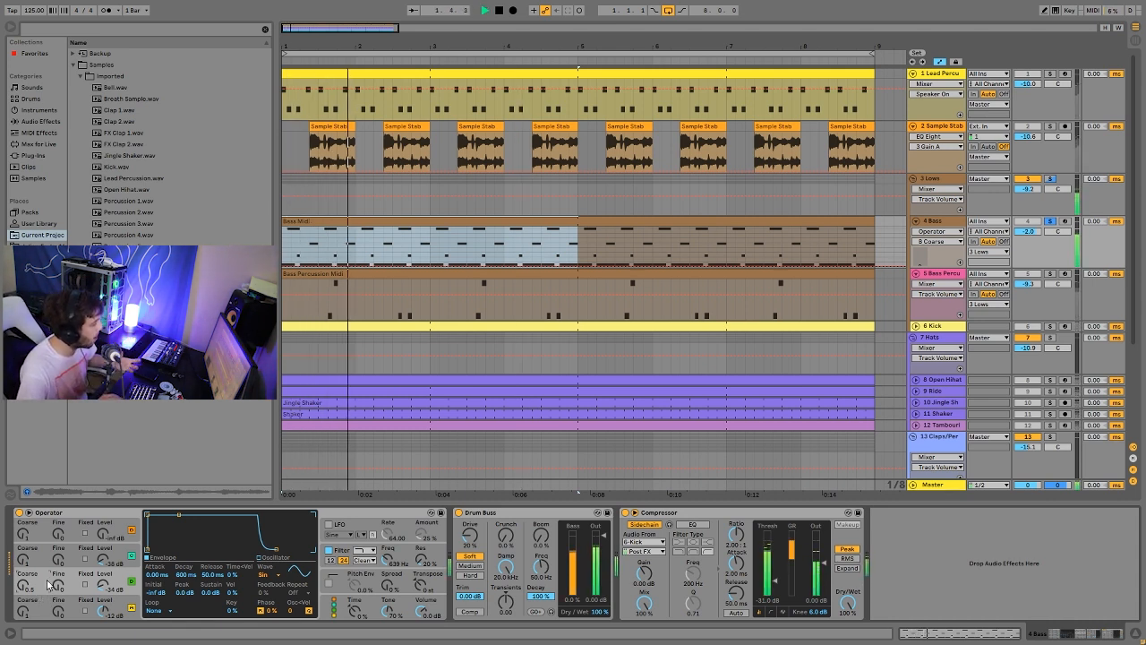
key(space)
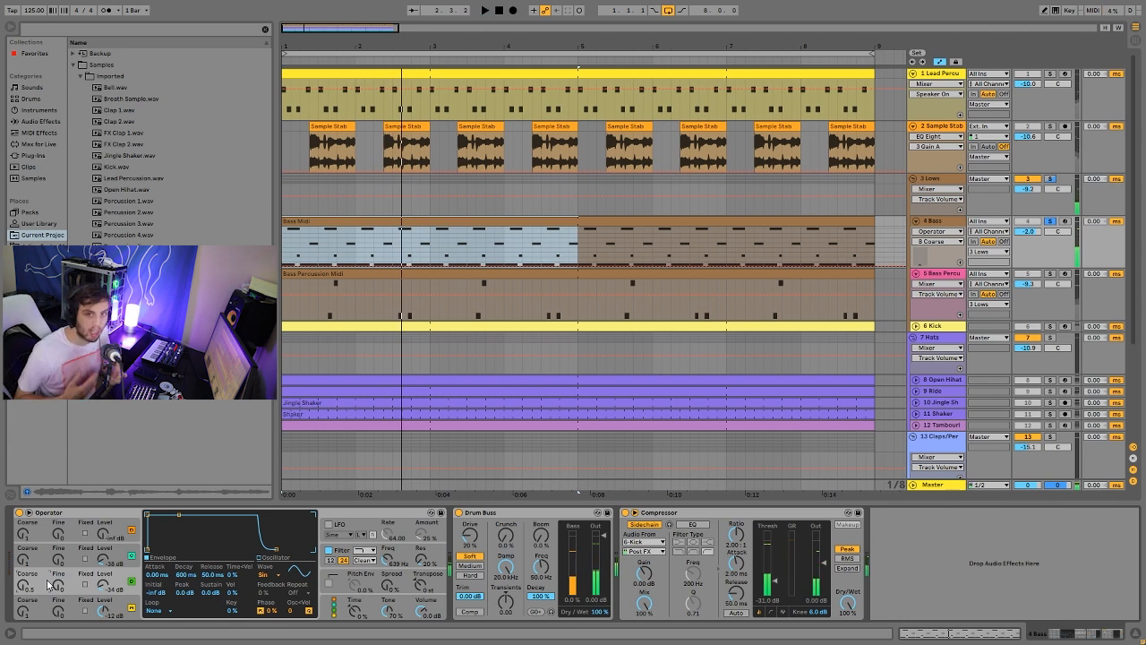
Play the soloed Bass track while inspecting the level settings of Operator's oscillators C and B.
key(space)
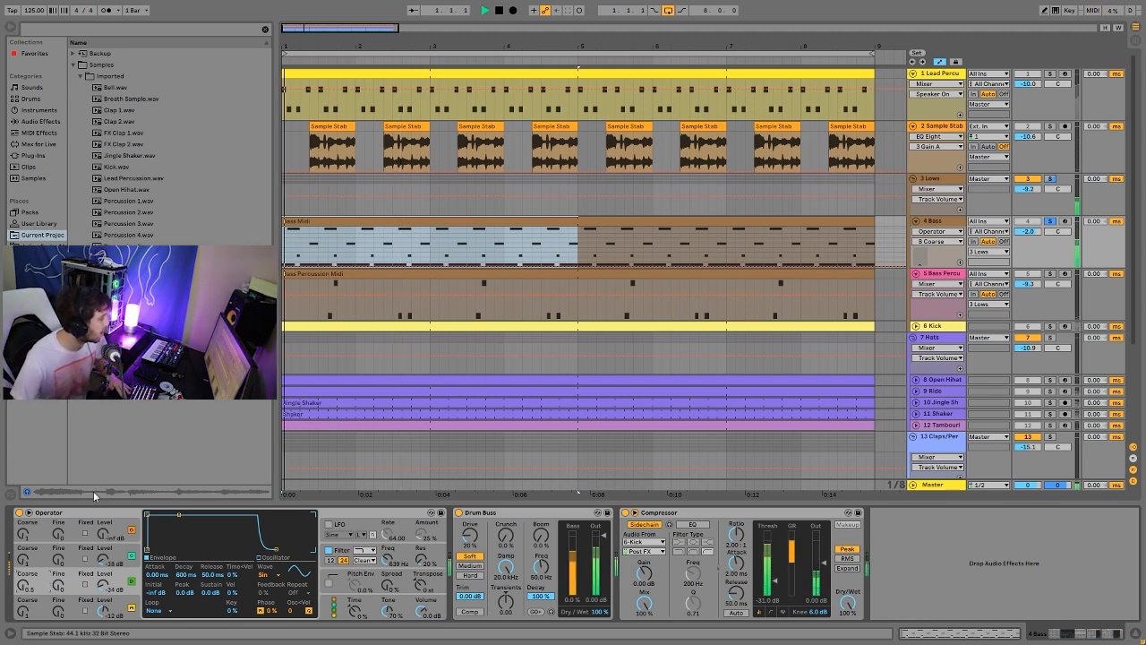
click(103, 561)
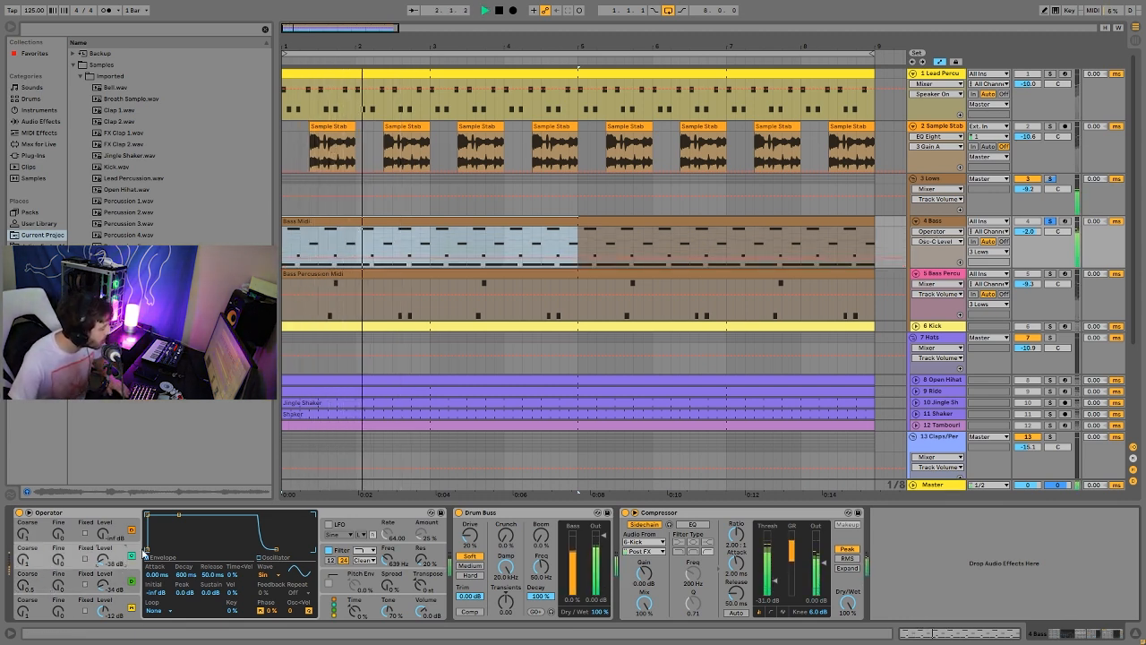
click(104, 586)
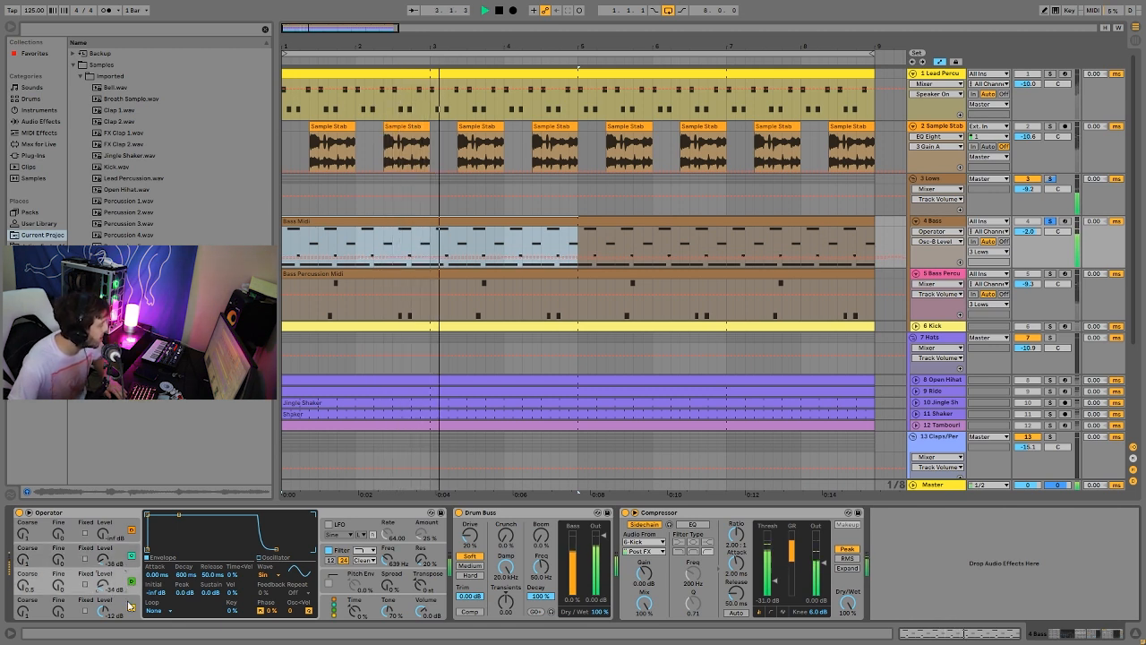
click(104, 611)
key(space)
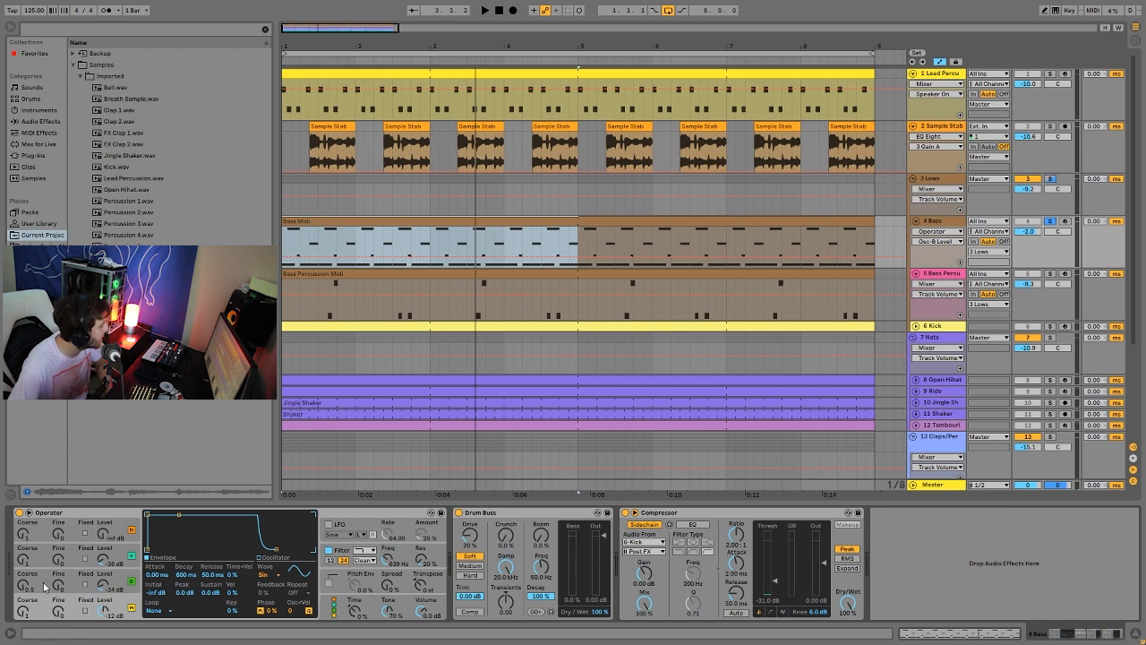
Display Operator's filter settings on the Bass track and compare the sound with the filter off and on during playback.
click(343, 551)
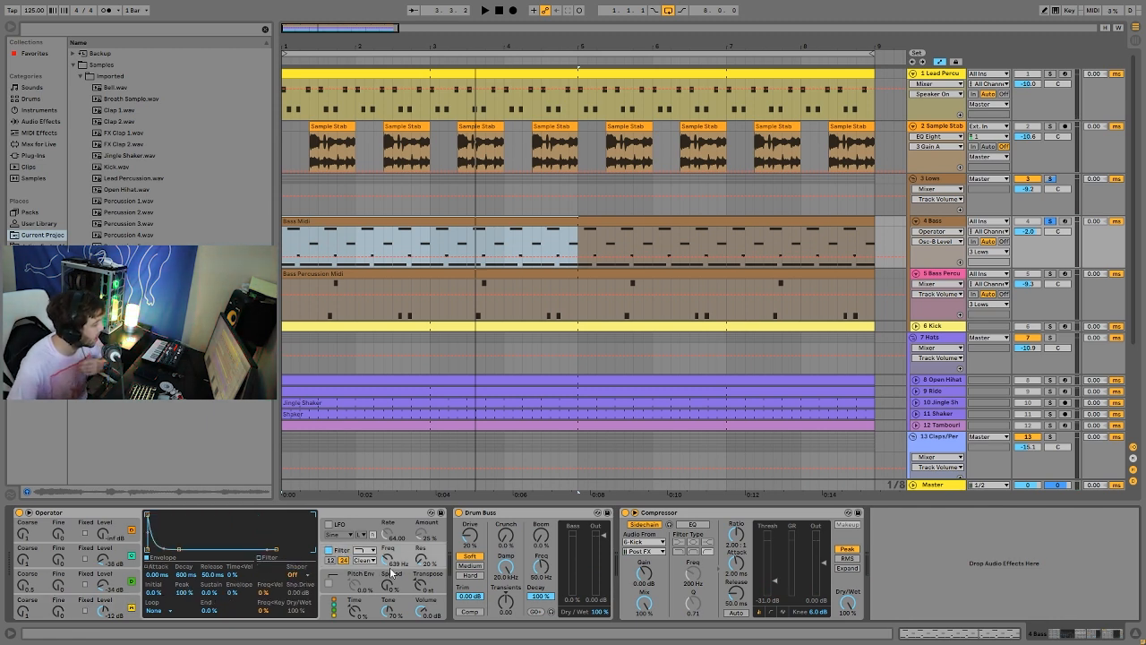
key(space)
click(329, 551)
click(328, 551)
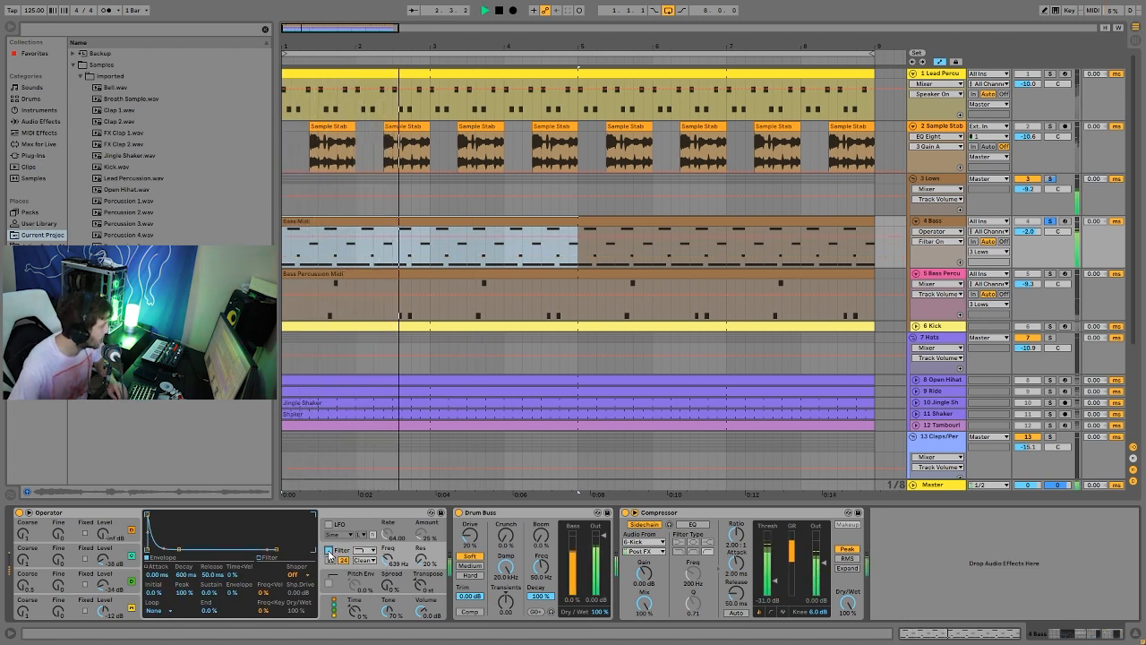
key(space)
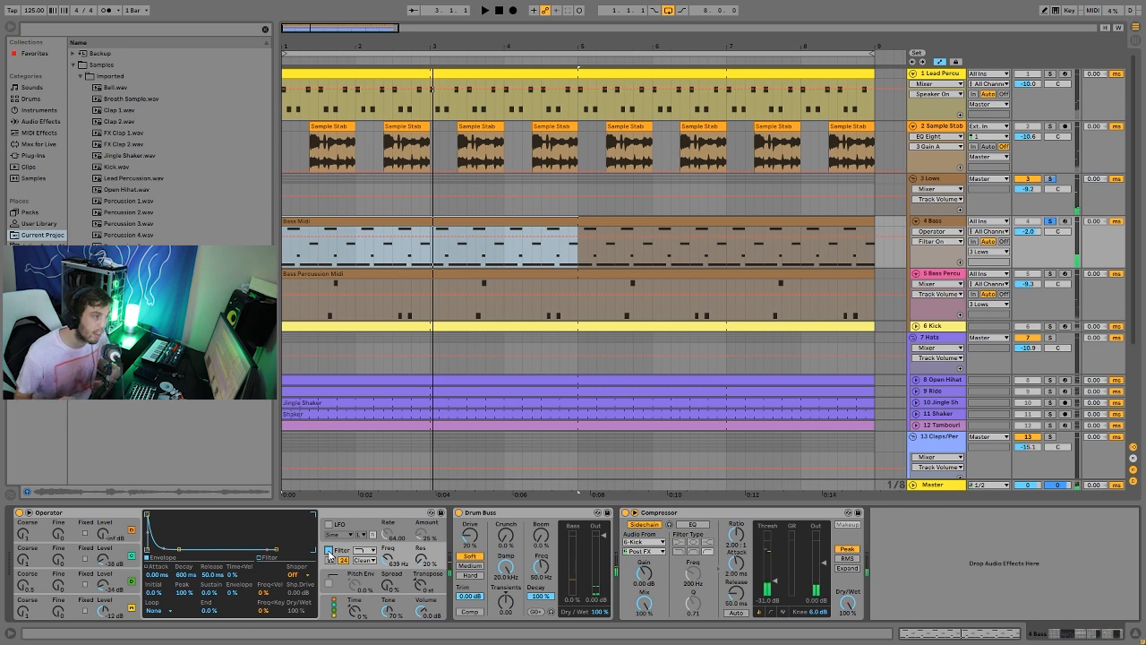
Display Operator's global settings, switch to the pitch envelope and glide settings, and play the bass alone twice.
click(333, 602)
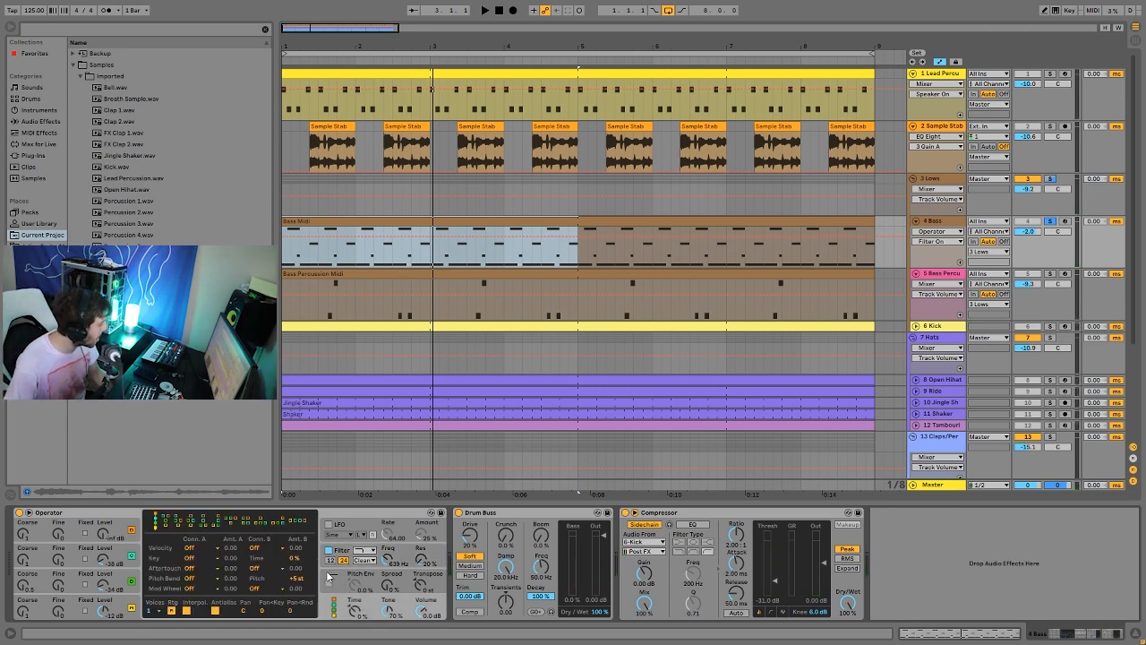
click(327, 578)
click(261, 610)
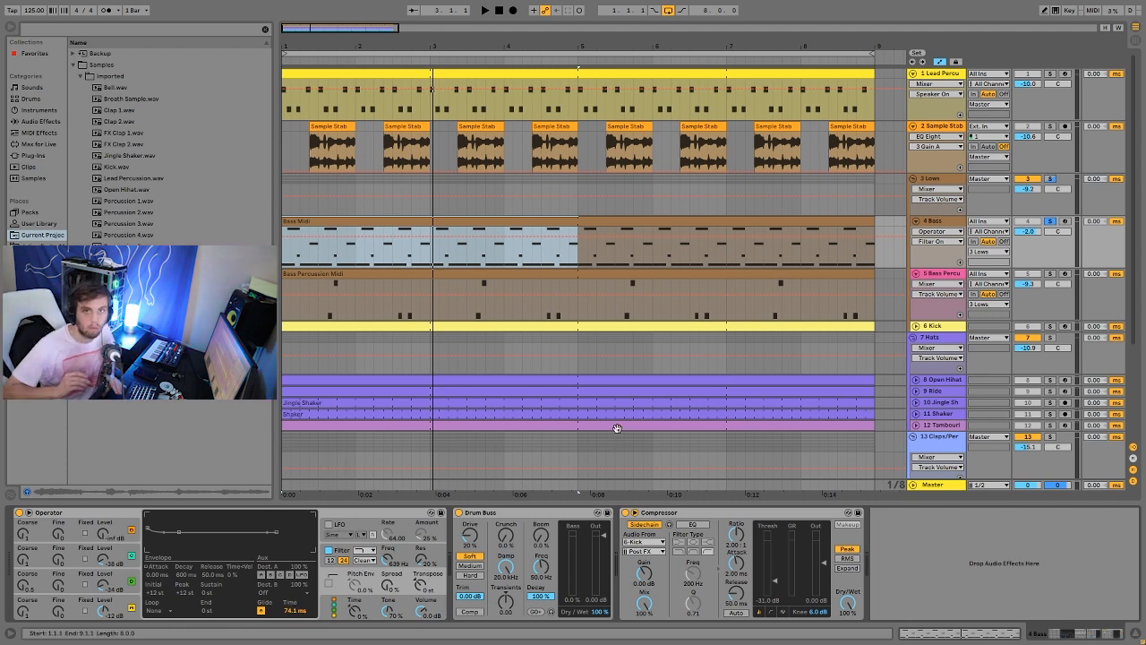
key(space)
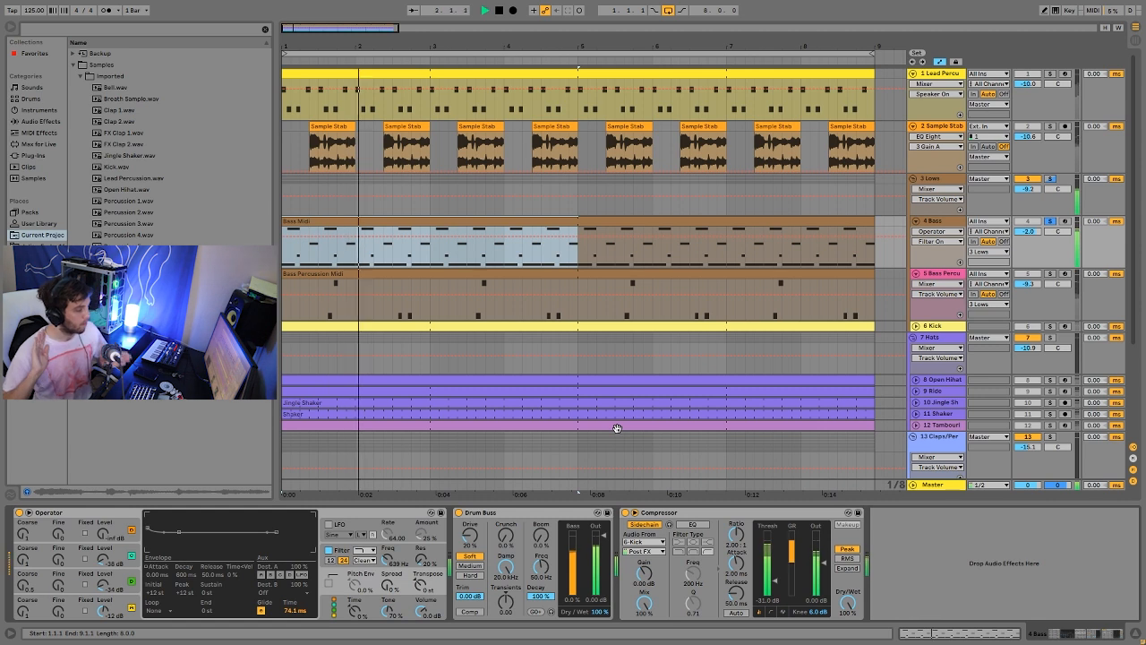
key(space)
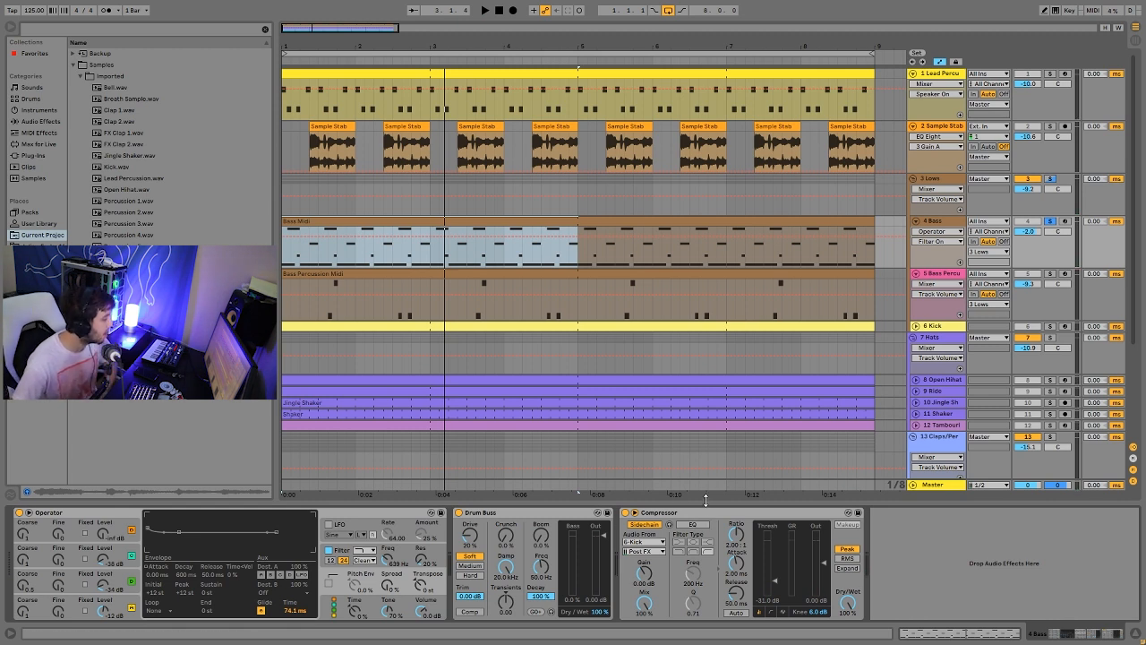
key(space)
key(space)
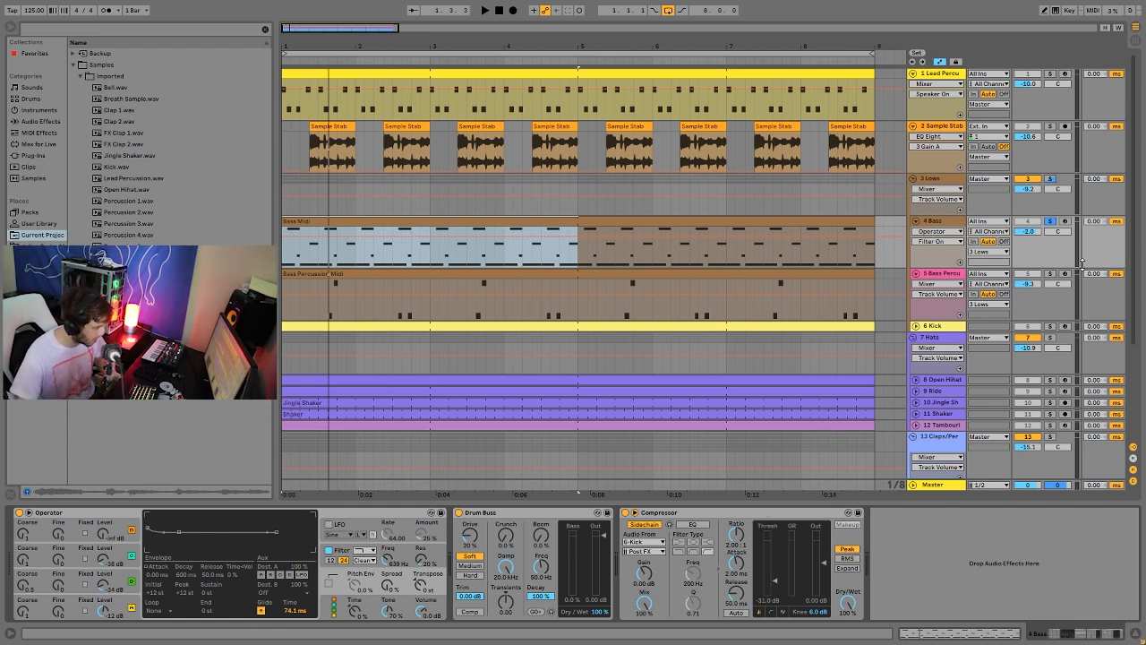
Solo the Bass Percussion track instead of Bass, display its devices and open its MIDI clip in the note editor.
click(1051, 274)
click(942, 280)
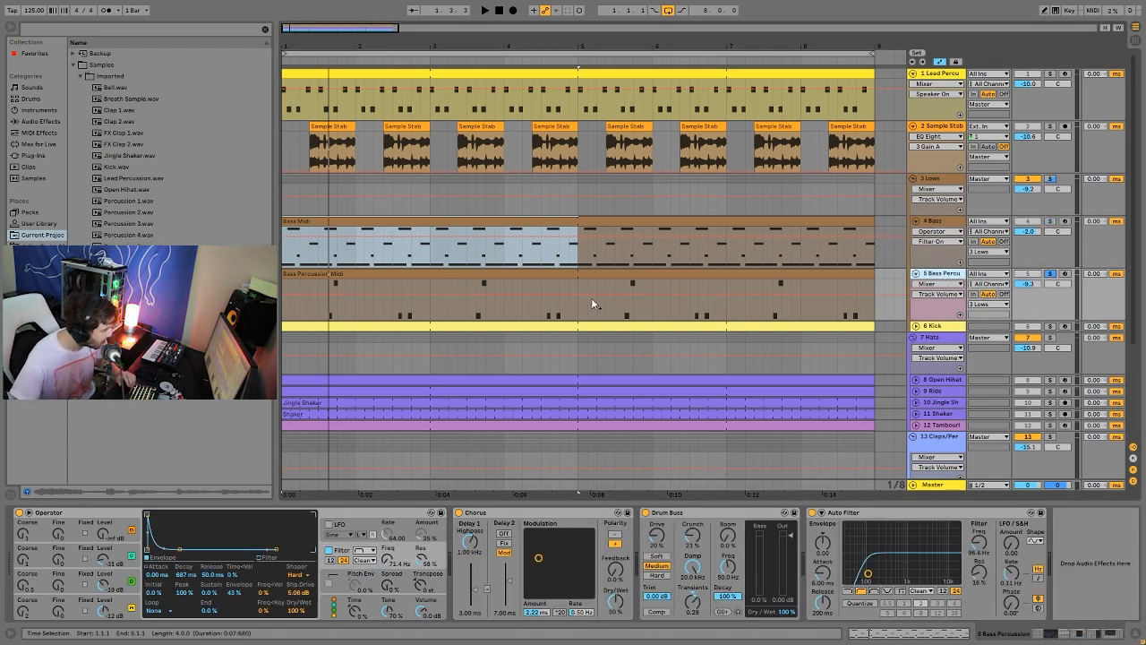
double_click(602, 299)
Play the Bass Percussion clip alone and select the first three lower notes in its pattern.
key(space)
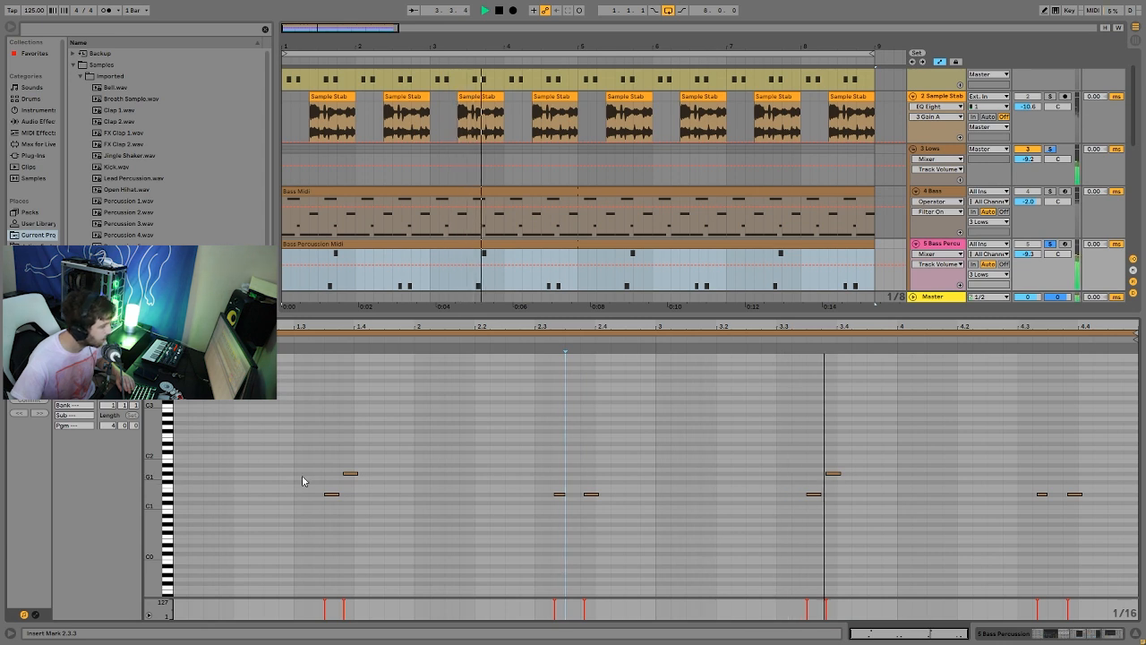
key(space)
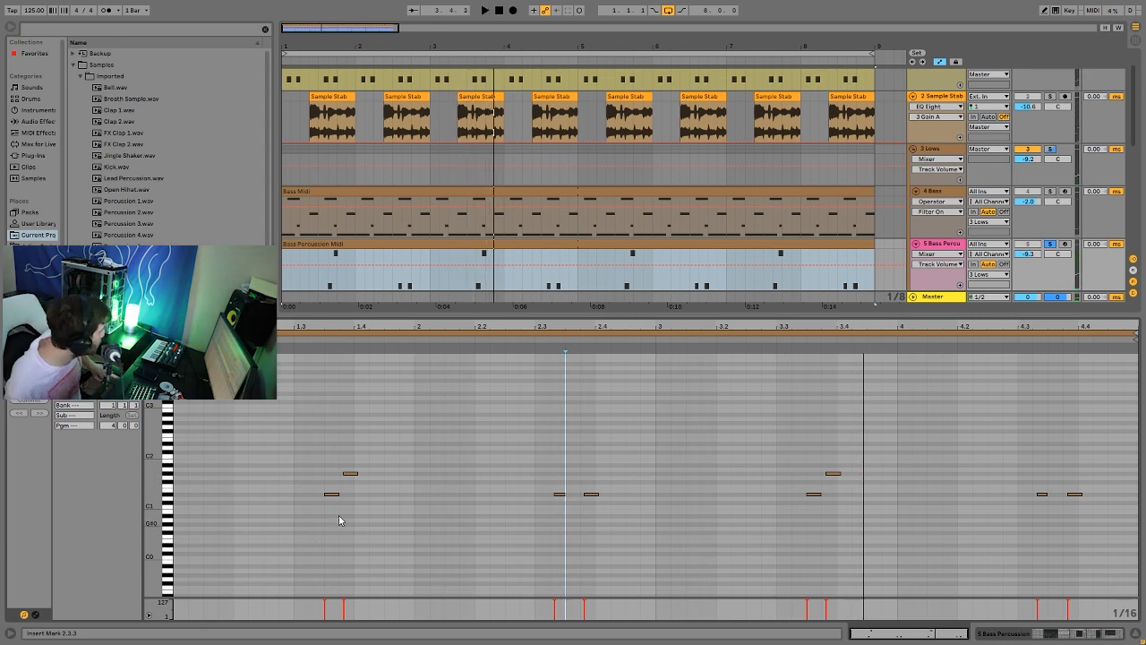
click(351, 473)
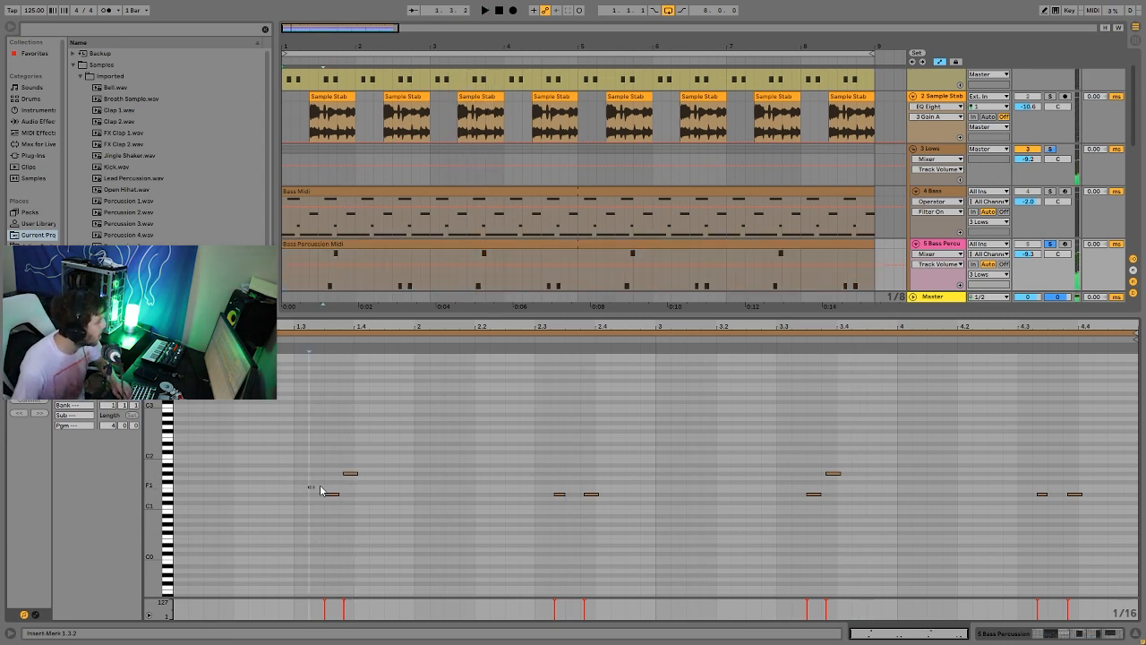
drag(317, 491, 739, 537)
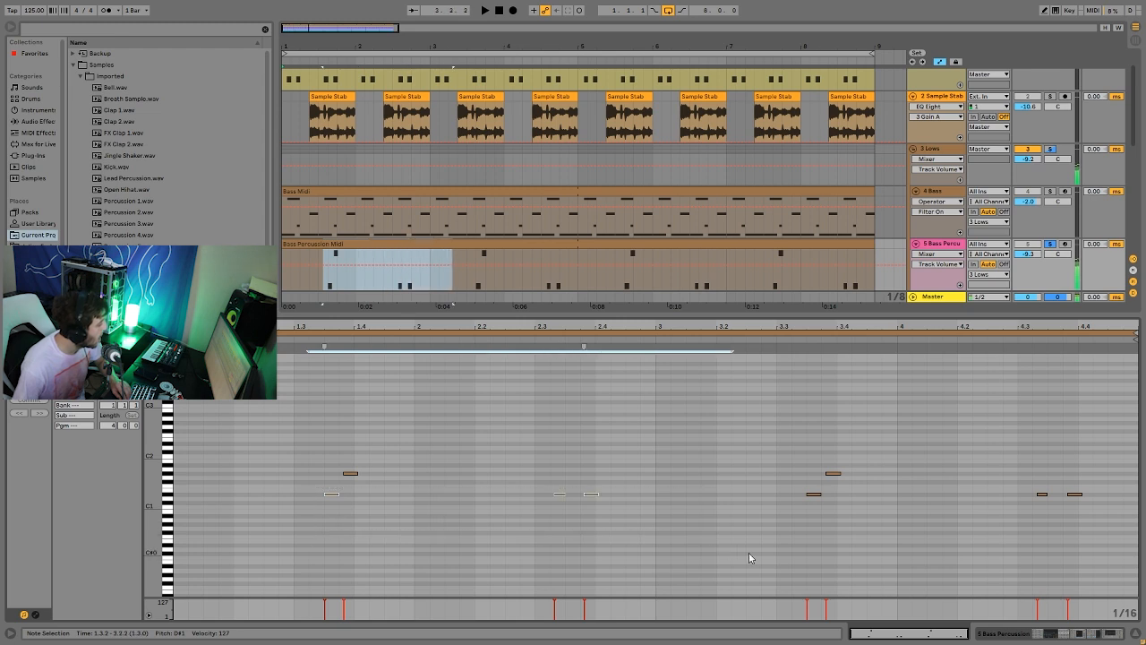
Display the Bass Percussion track's devices and inspect the levels of Operator's oscillators B and C.
click(952, 253)
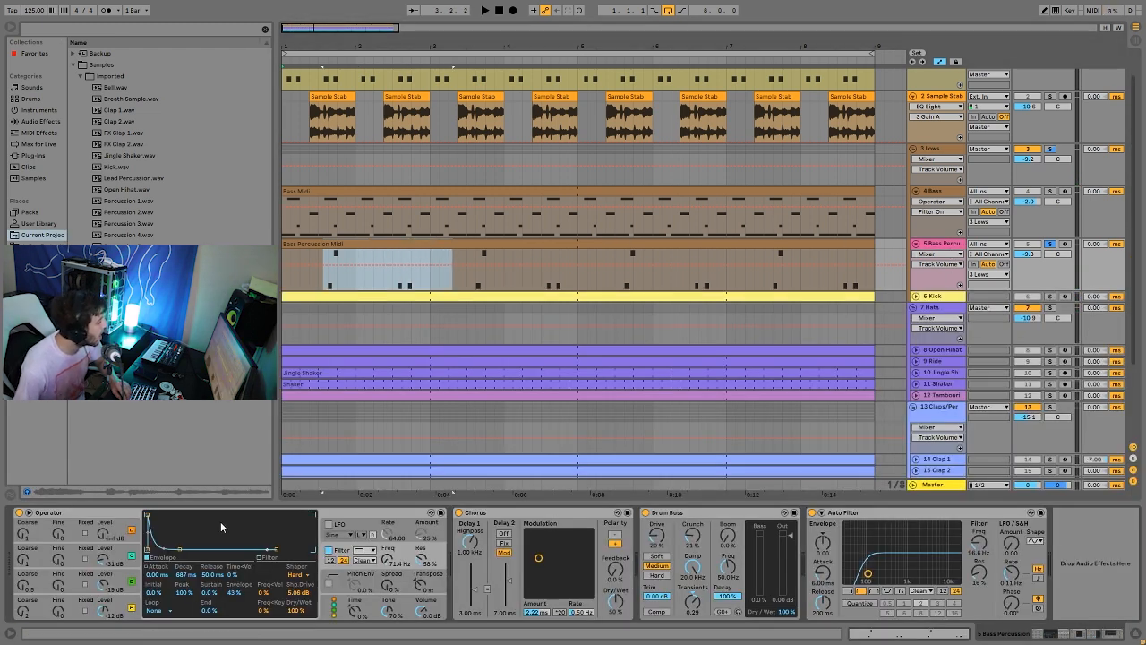
click(122, 606)
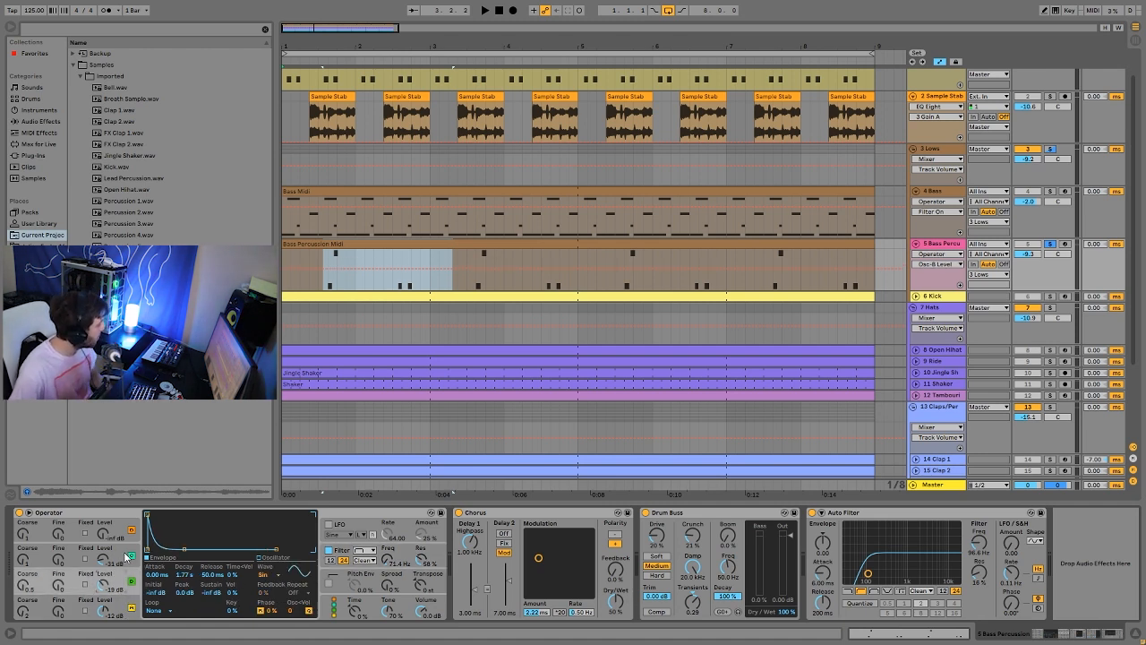
click(123, 556)
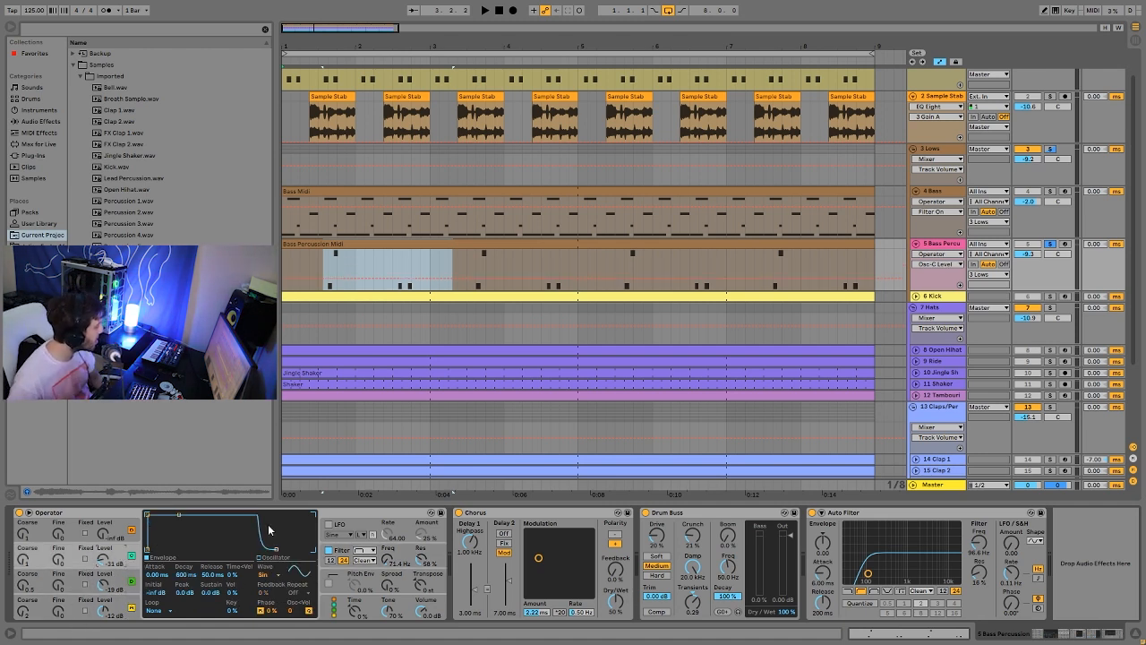
Display oscillator B's settings in Operator and play the Bass Percussion part while switching the filter off and on to compare.
click(112, 574)
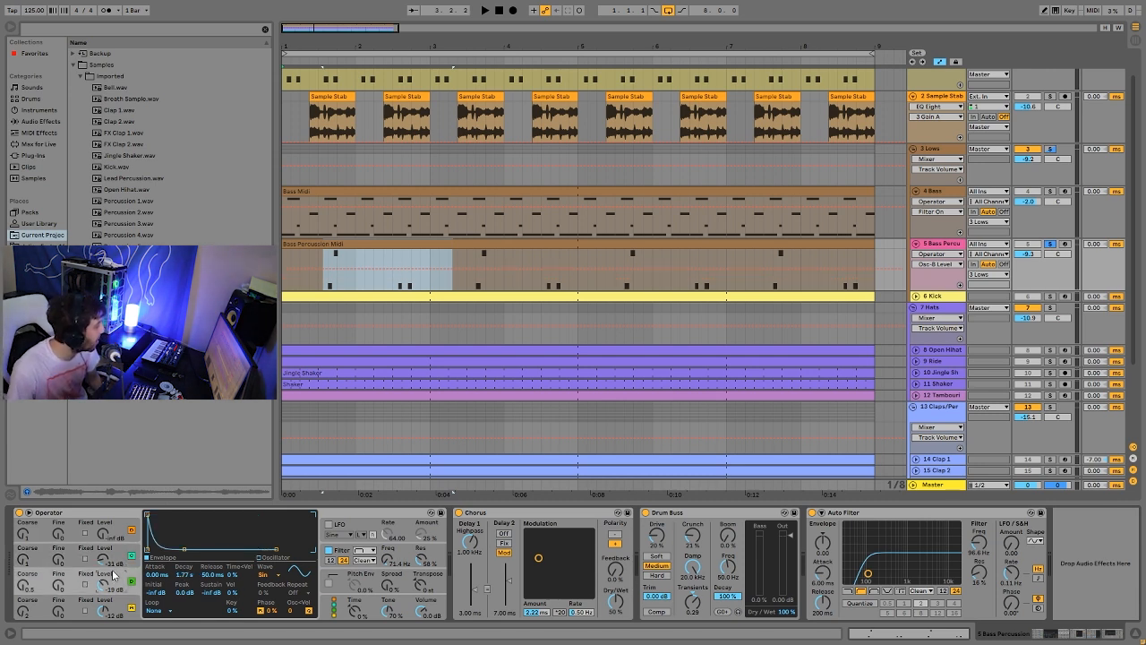
key(space)
key(space)
click(328, 551)
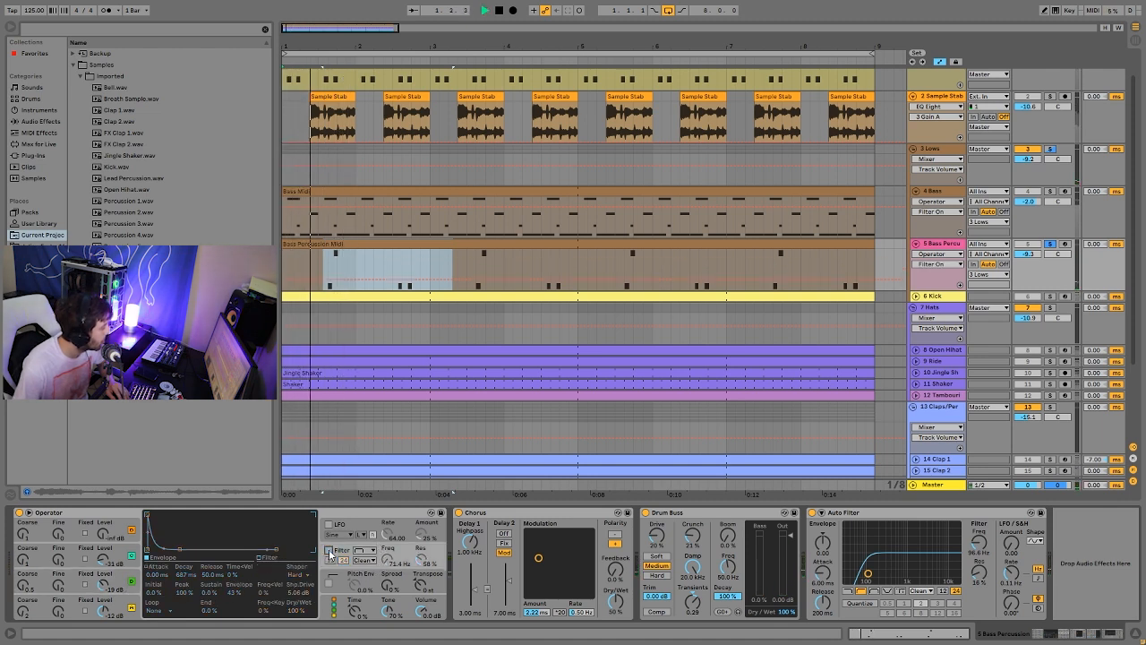
key(space)
click(329, 551)
key(space)
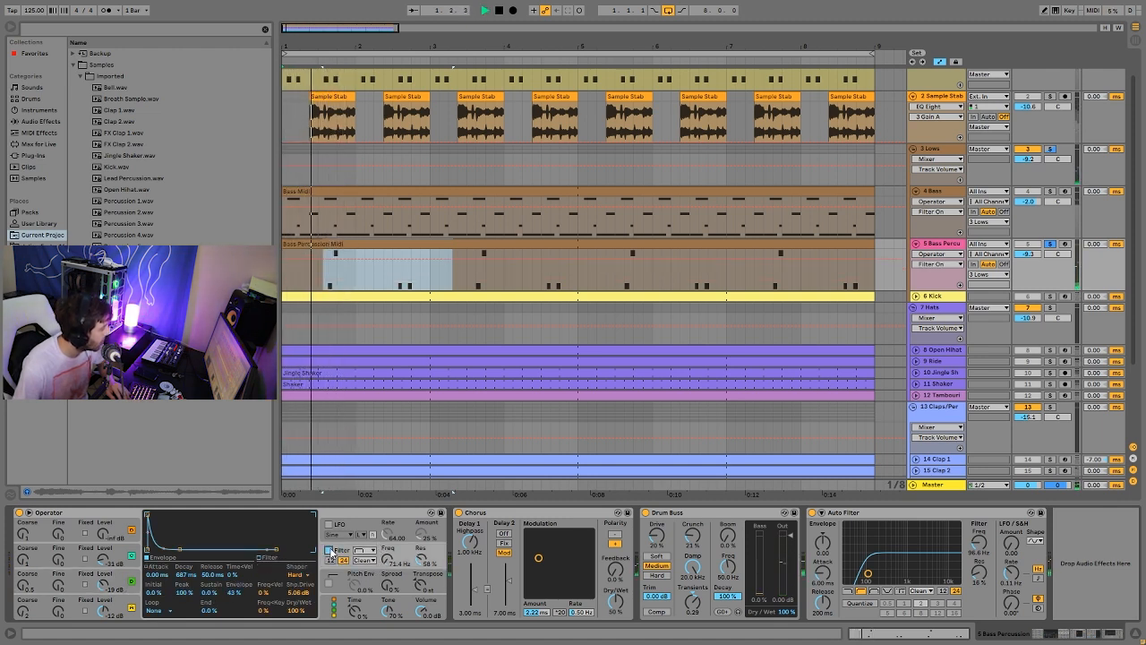
key(space)
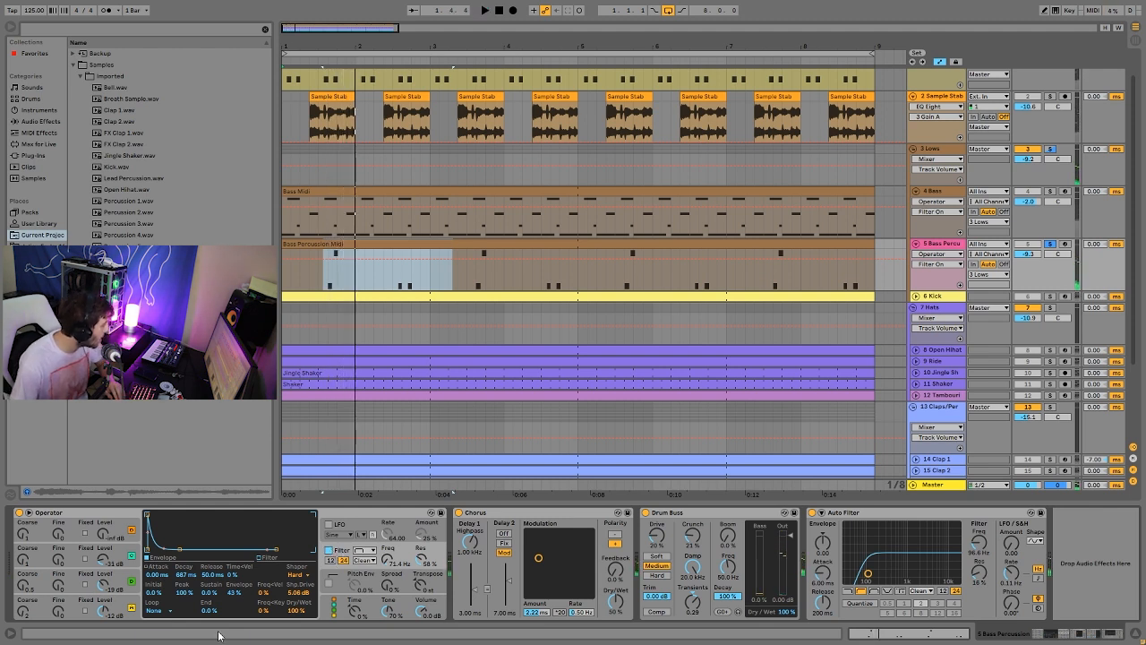
Try a different shaper type on Operator's filter, play the Bass Percussion part with it, and undo the change.
click(290, 571)
click(297, 534)
key(space)
key(space)
key(ctrl+z)
key(space)
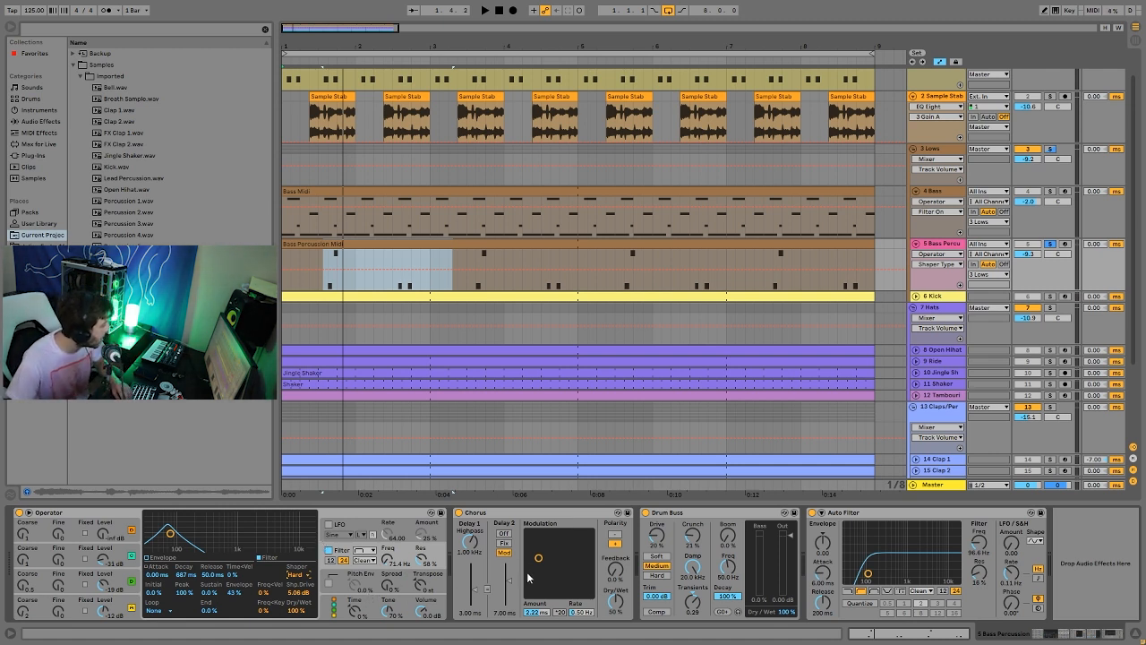
Play the Bass Percussion part alone and once more with the Bass track soloed alongside it.
key(space)
key(space)
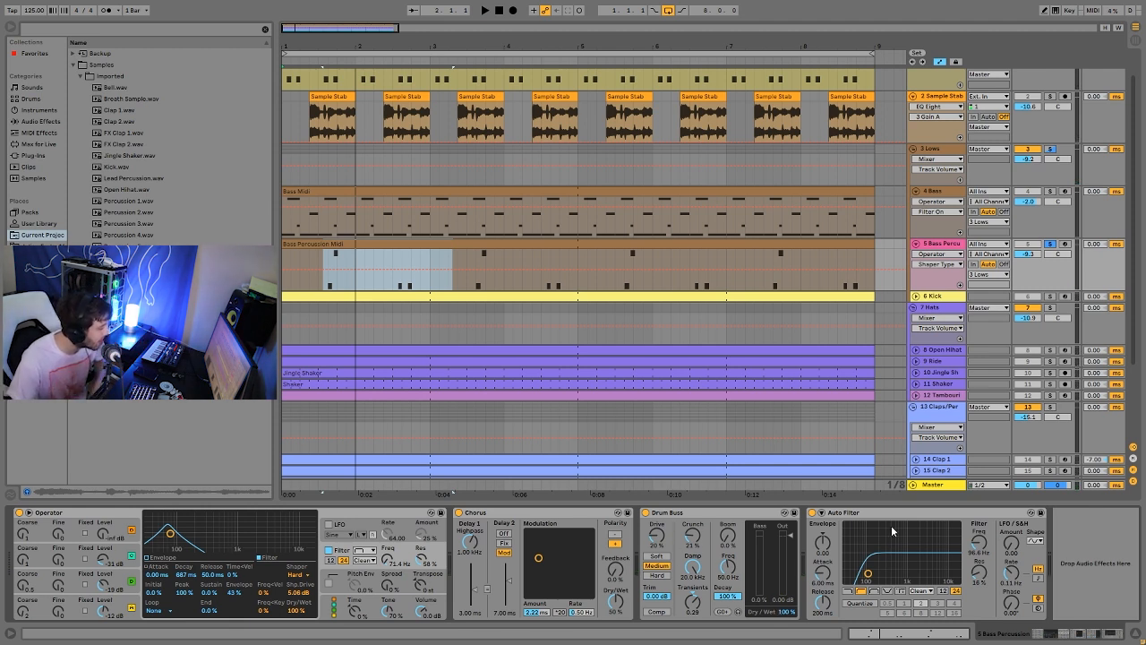
click(1053, 192)
key(space)
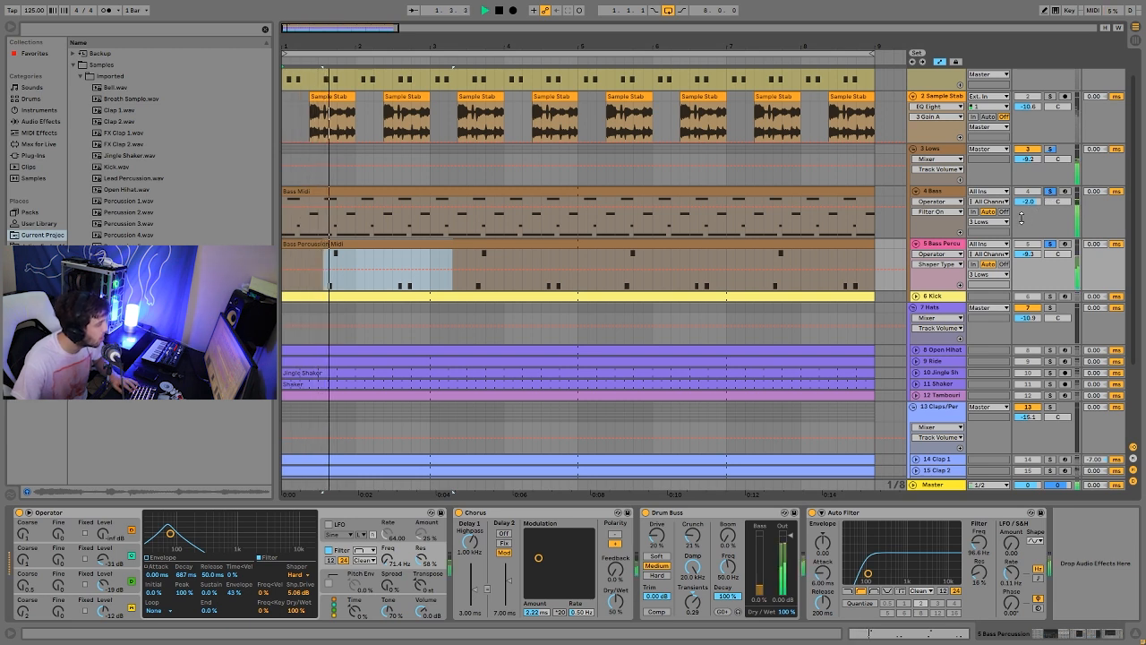
key(space)
Solo the Kick track, display its devices, unfold its lane and play the kick alone.
click(1050, 296)
click(937, 300)
key(space)
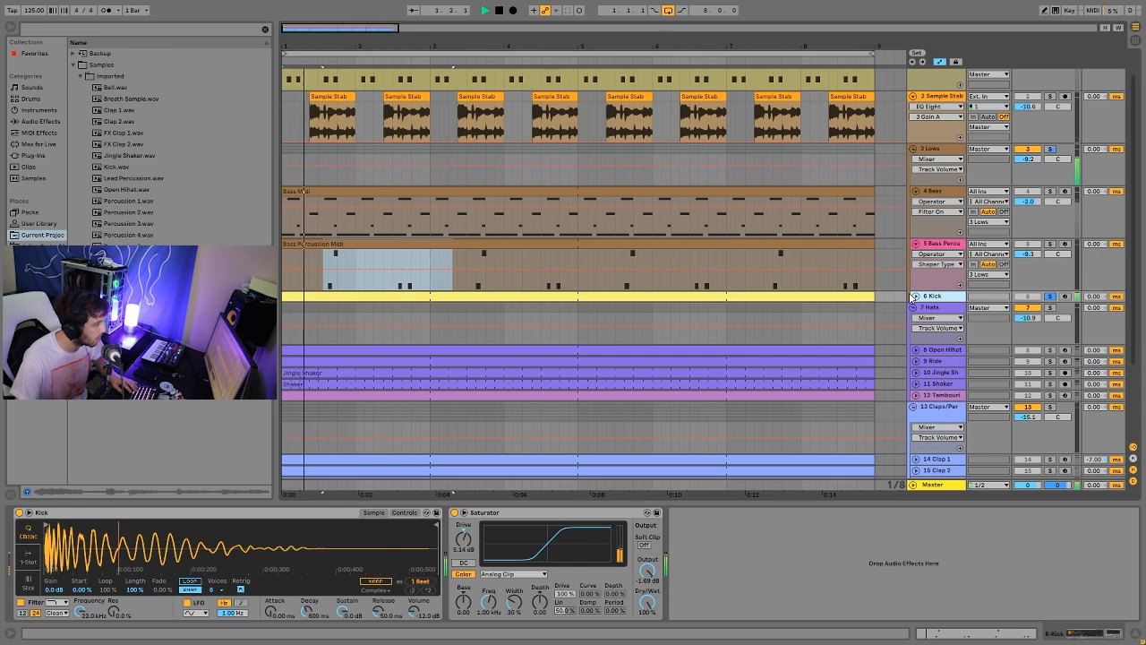
click(916, 296)
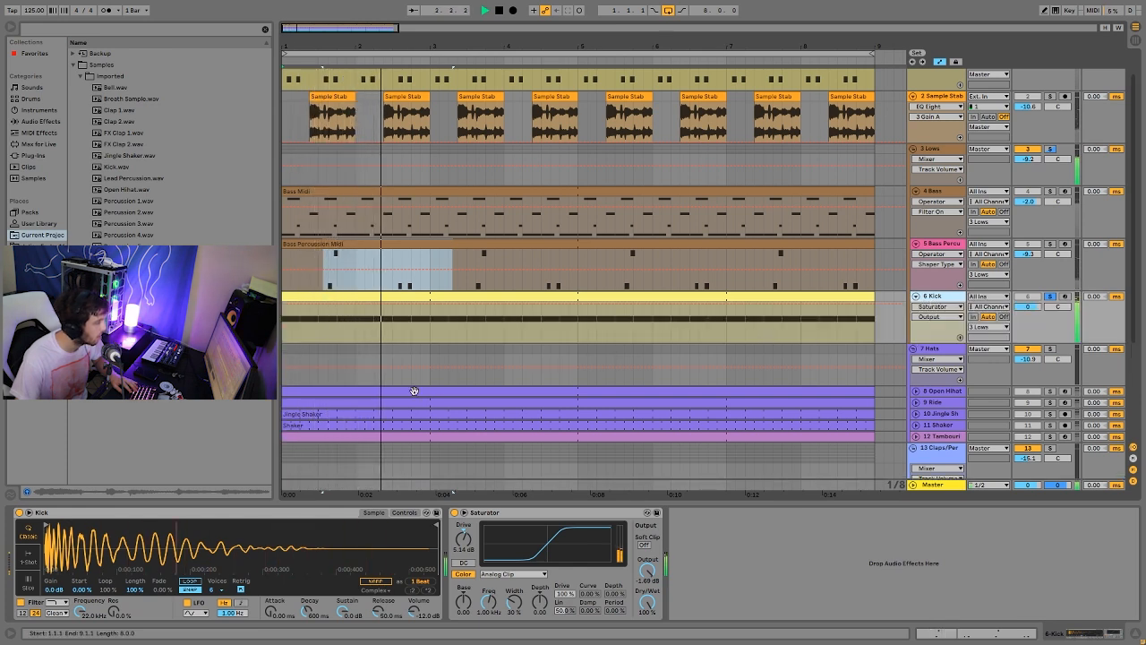
key(space)
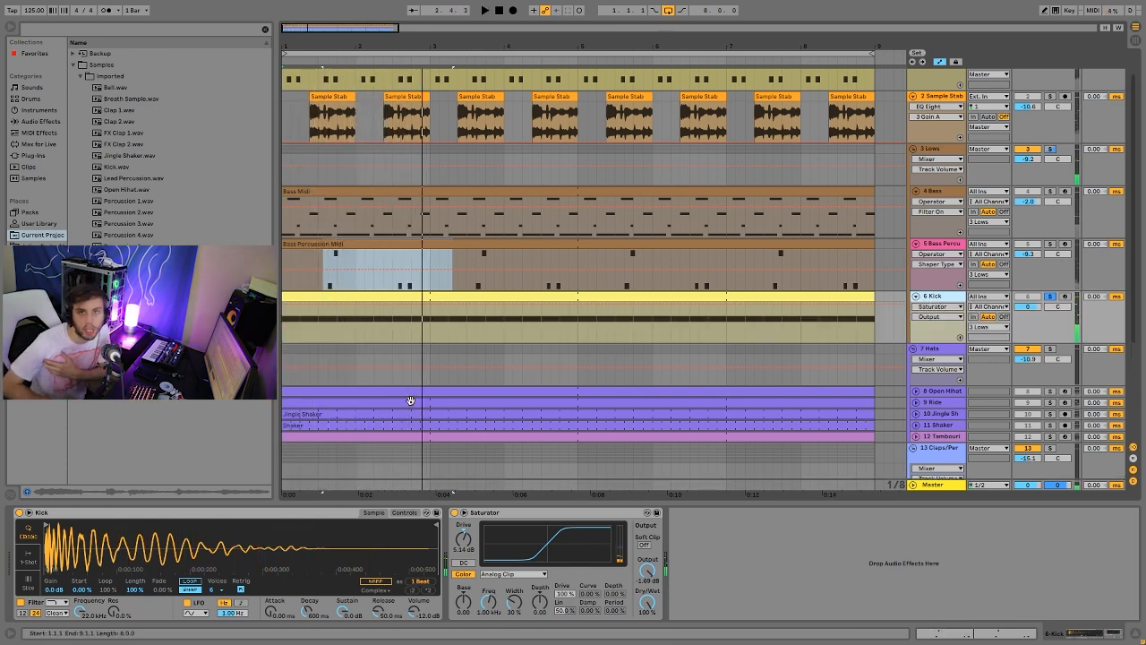
key(space)
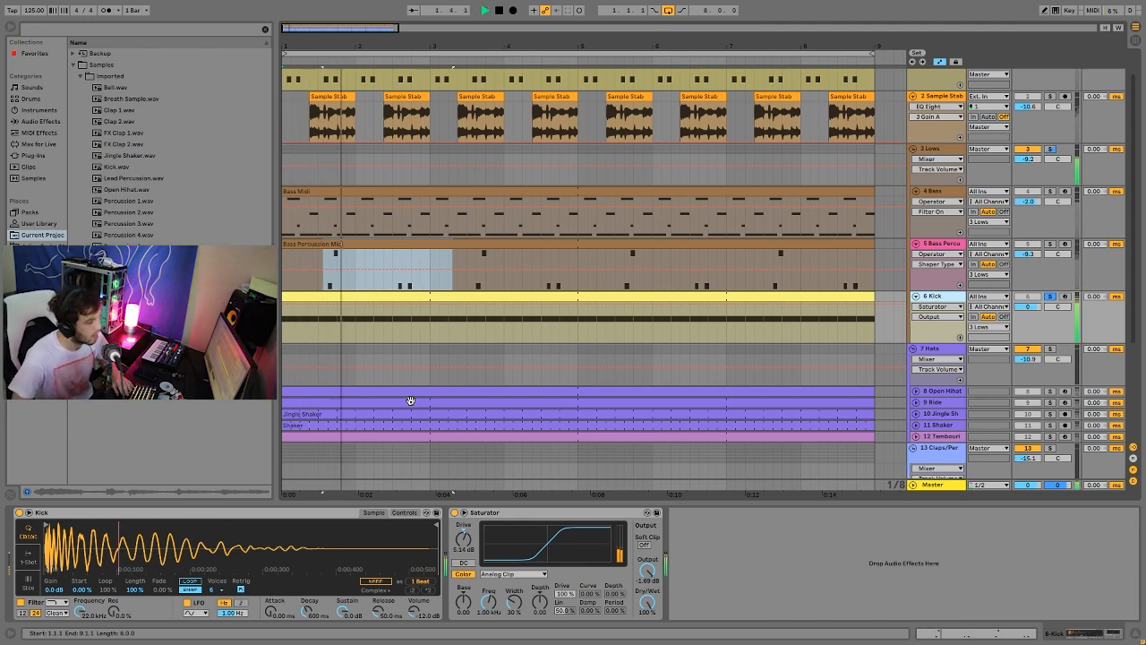
key(space)
Zoom in on the kick sample's waveform and play the kick again.
drag(70, 551, 71, 577)
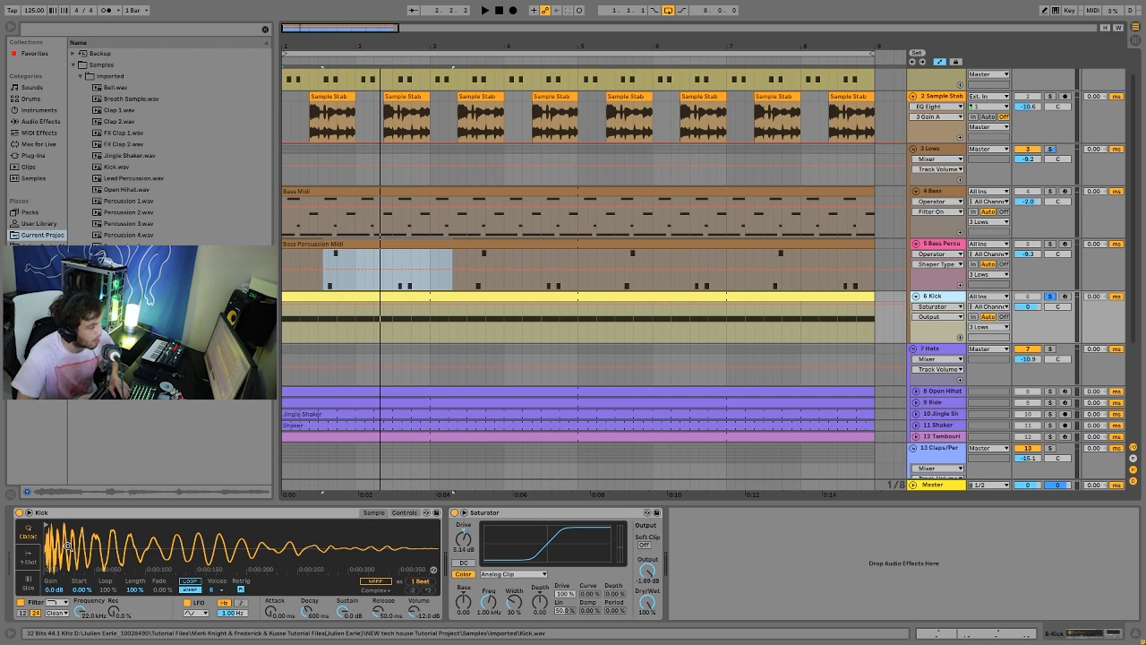
key(space)
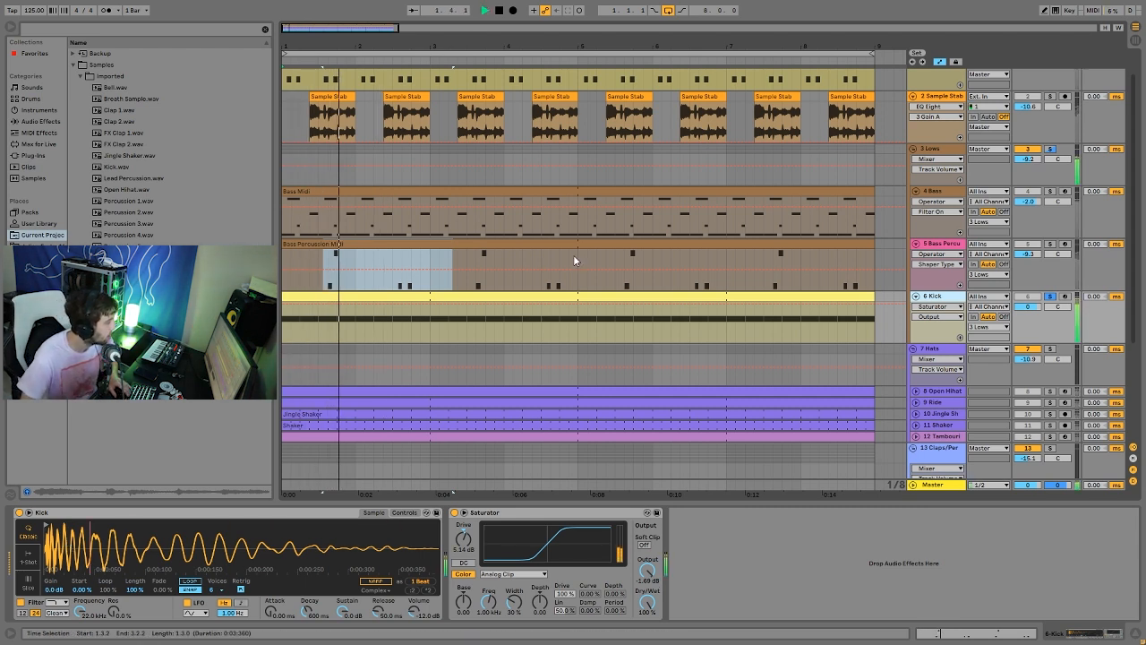
key(space)
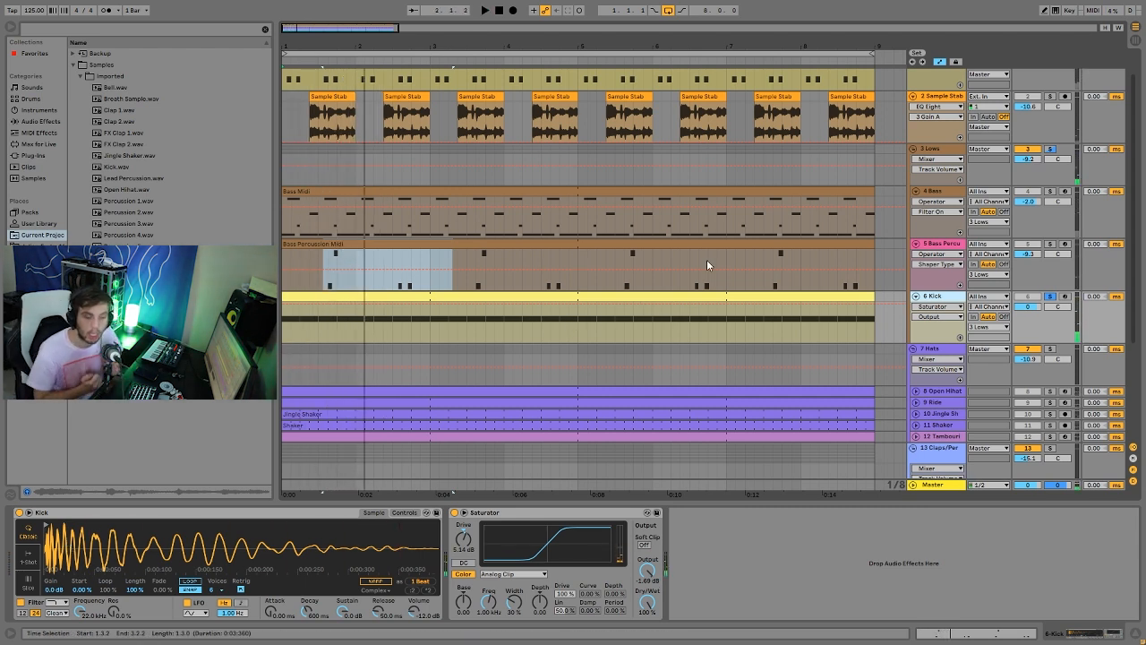
Compare the kick alone with the full mix by switching its solo off and back on during playback.
key(space)
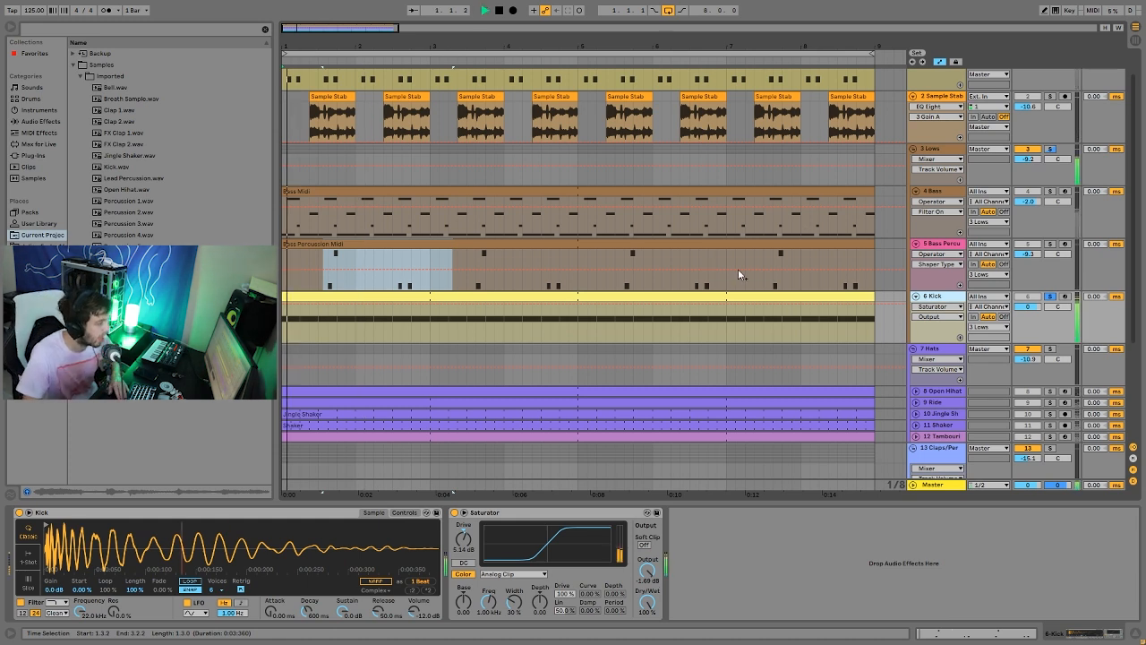
click(1049, 297)
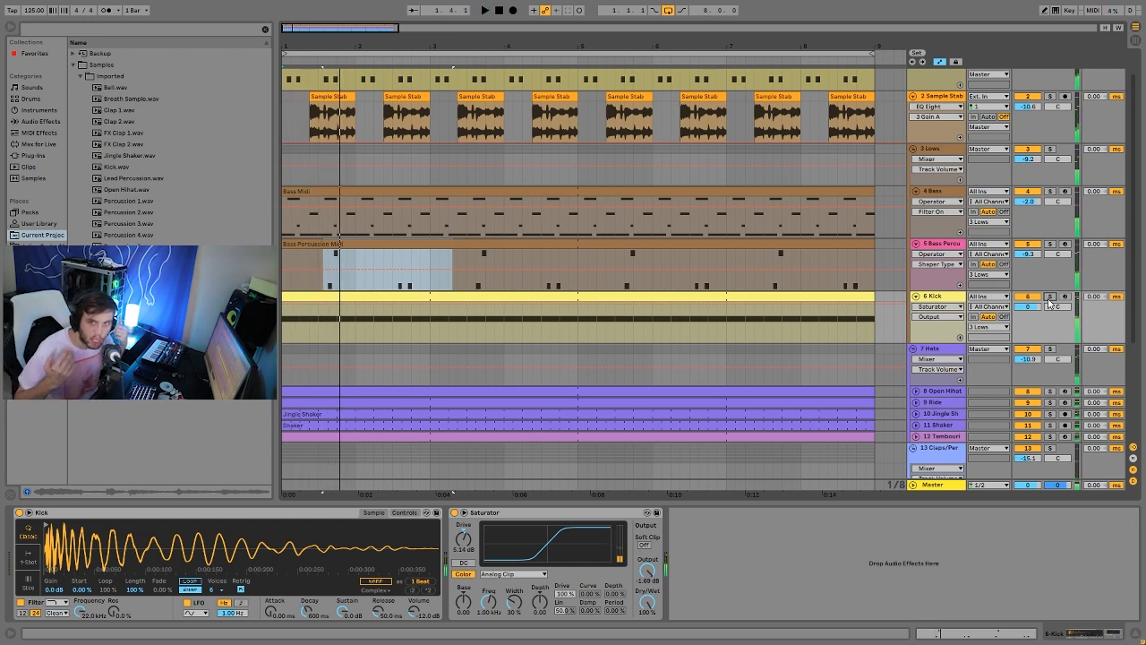
key(space)
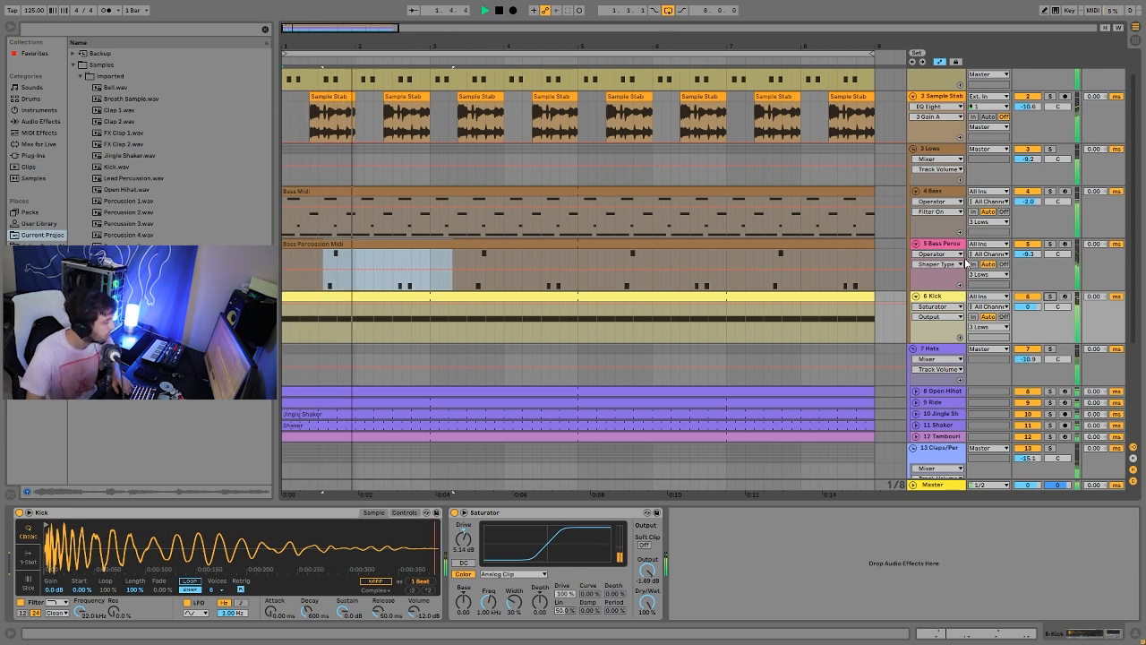
click(1049, 296)
key(space)
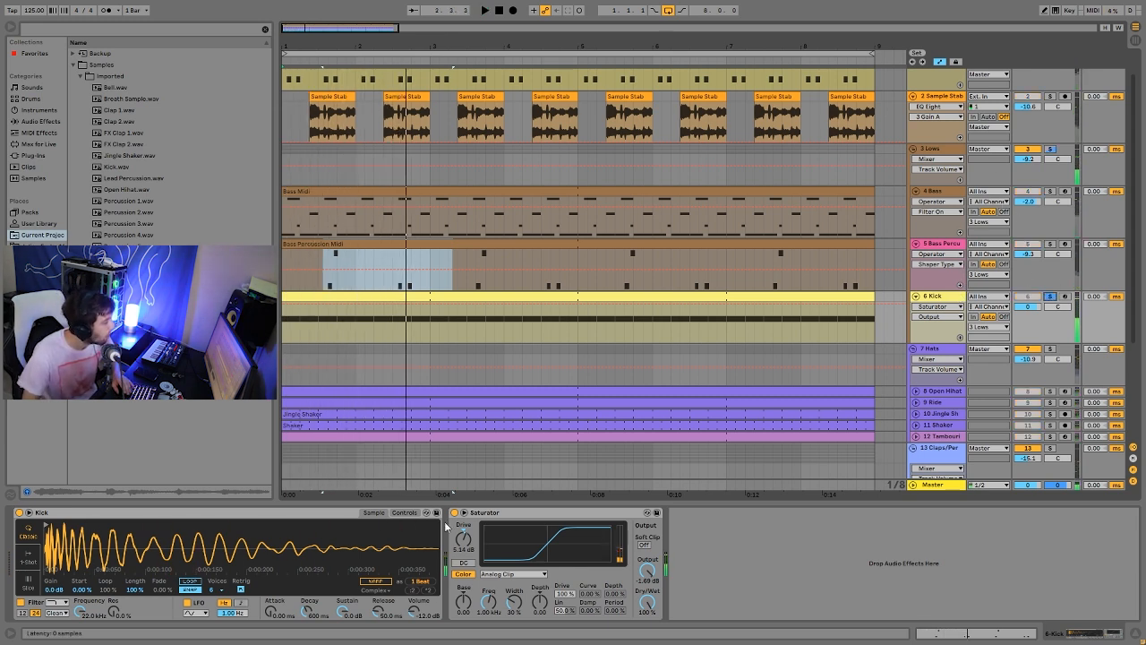
Solo the Lows group, display its Saturator, and toggle the effect while auditioning the group.
click(1050, 148)
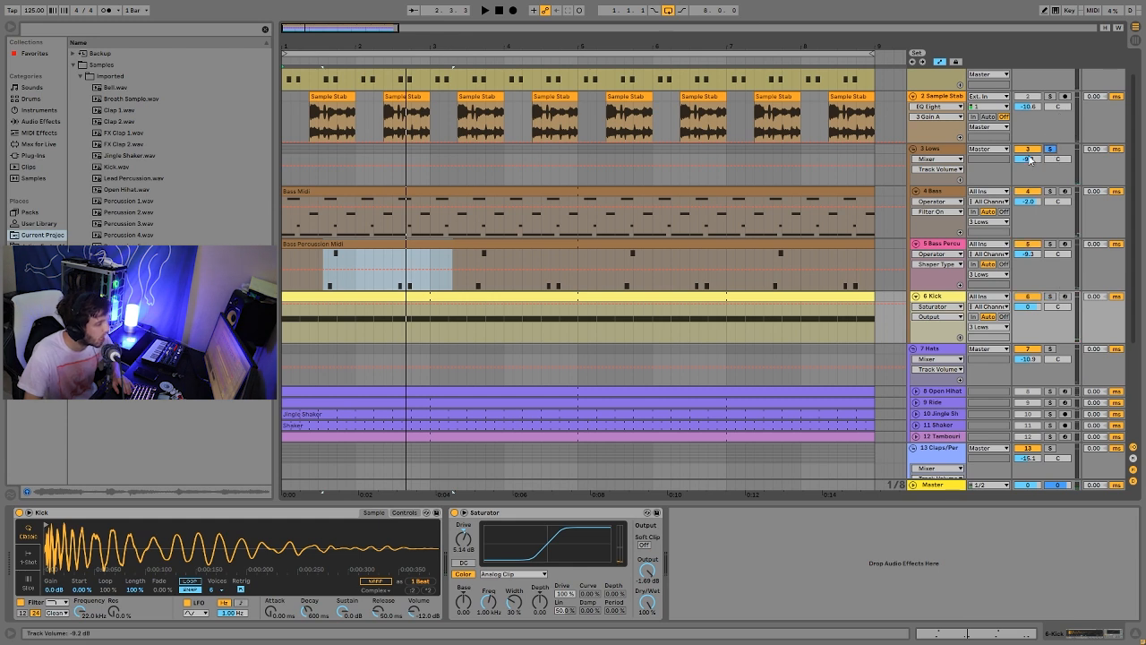
click(933, 148)
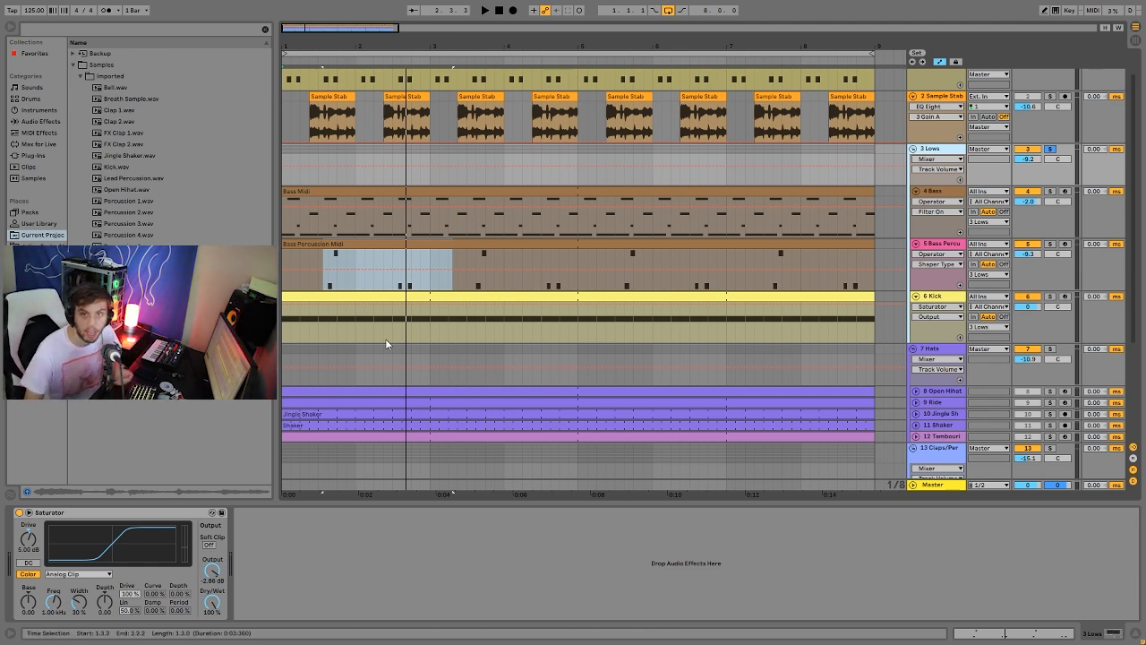
click(20, 515)
key(space)
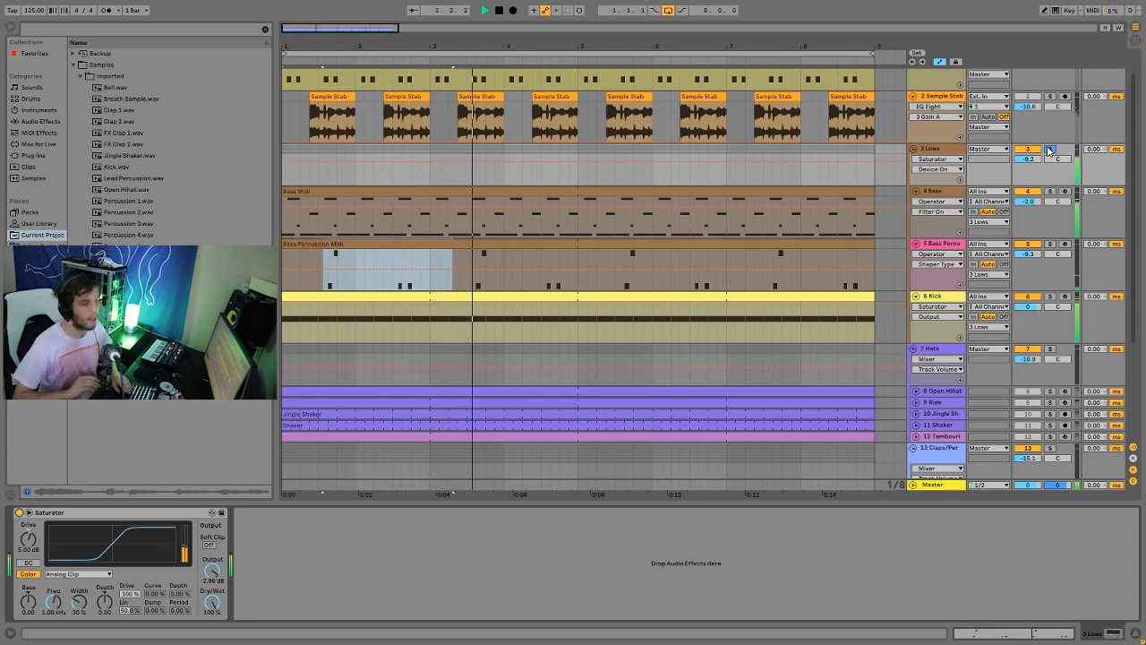
key(space)
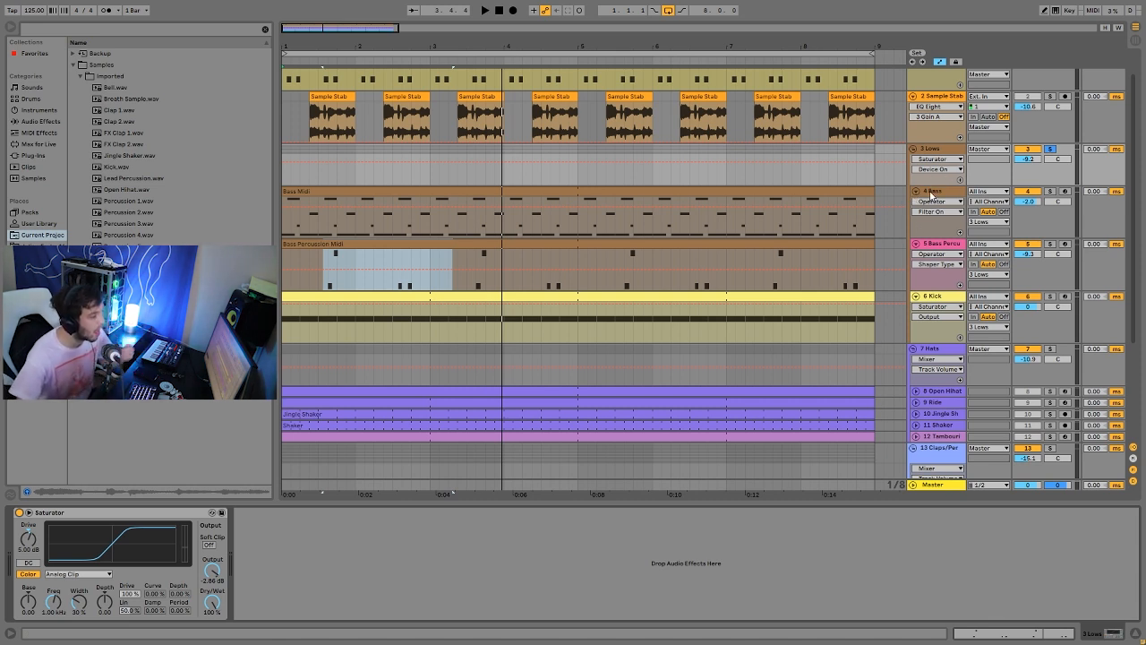
Play the Lows group, fold the Bass, Bass Percussion and Kick tracks together, and select the Lows group.
key(space)
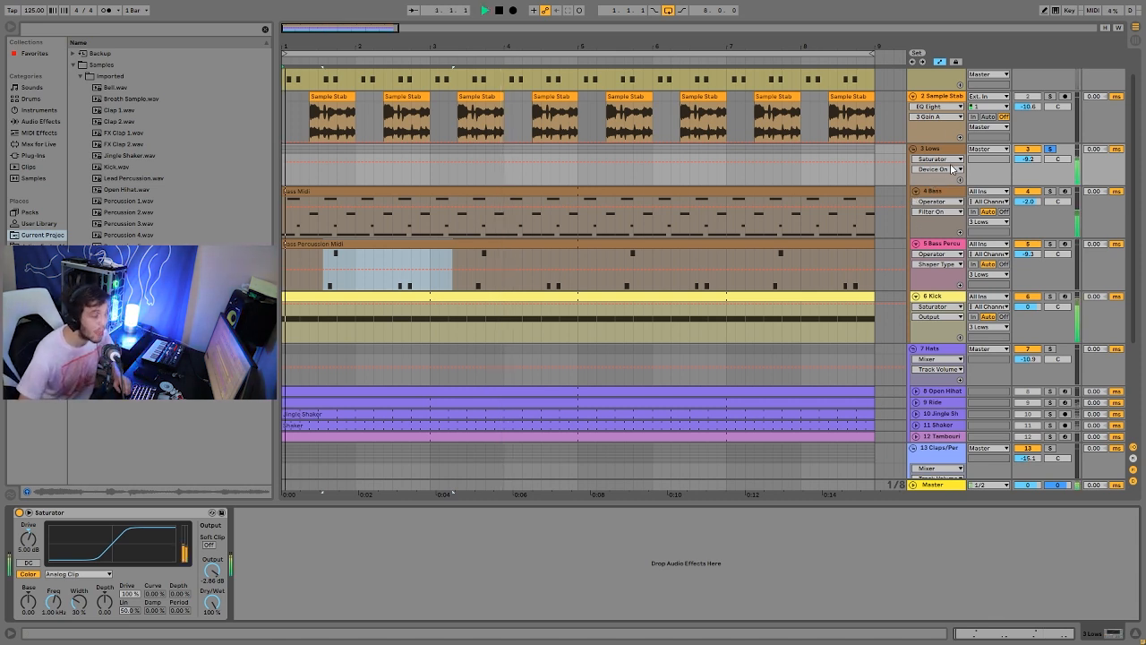
click(933, 191)
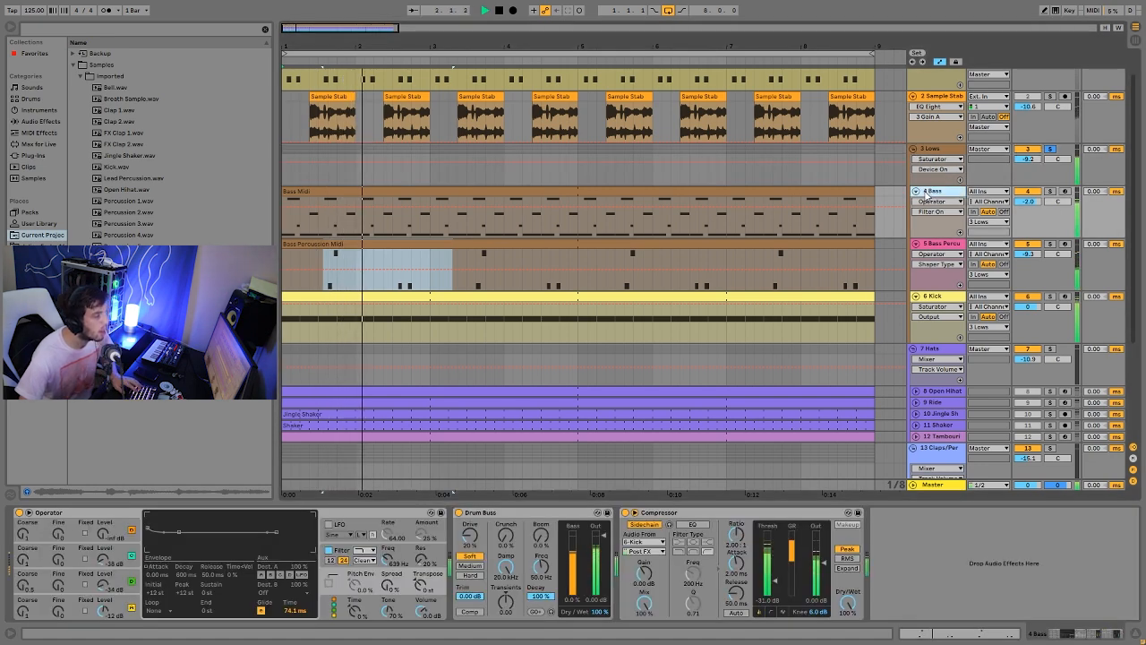
shift+click(933, 296)
click(916, 296)
click(931, 138)
click(936, 150)
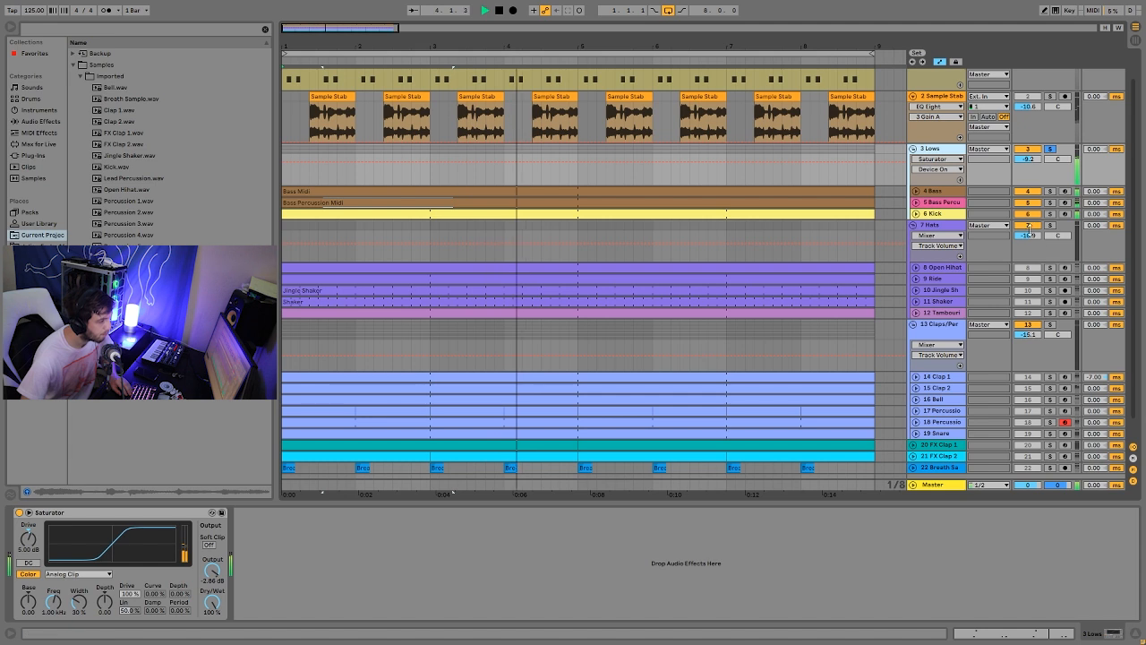
key(space)
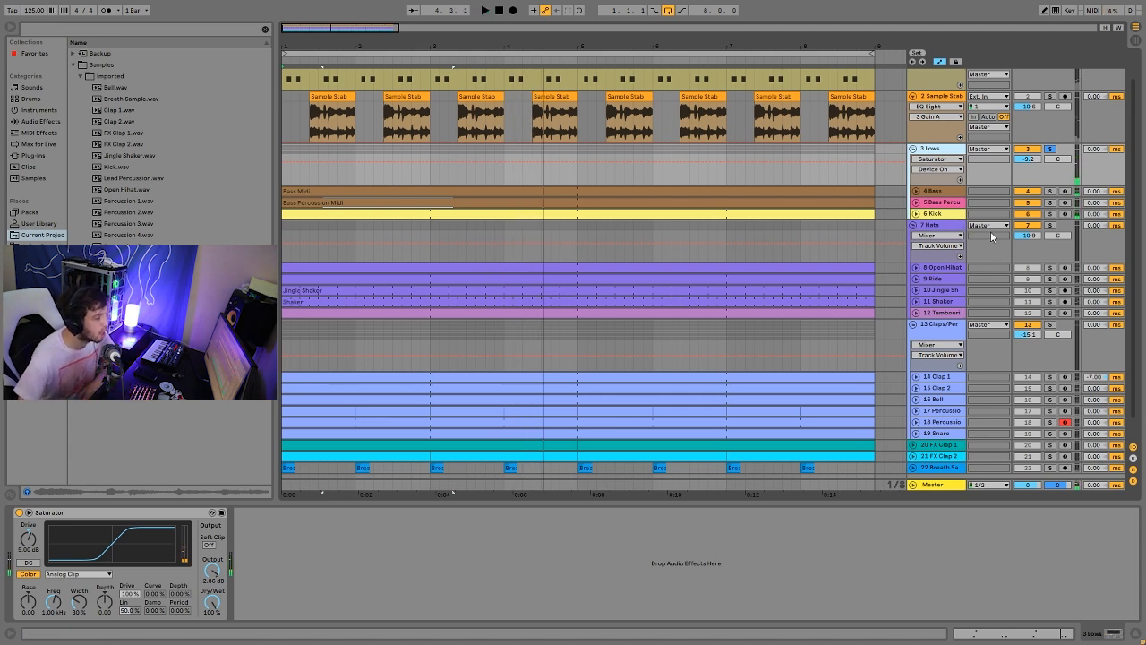
Solo the Hats group instead of Lows and play all its hat tracks together.
click(1050, 225)
key(space)
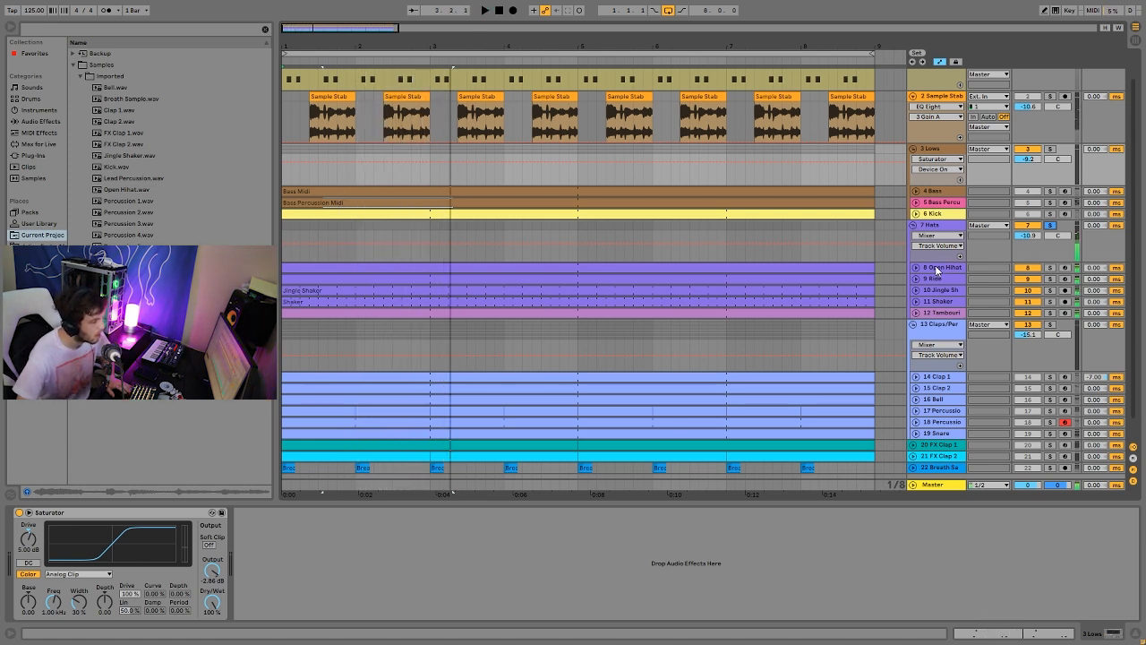
key(space)
Solo the Open Hihat track, display its devices, unfold its lane and play its pattern alone several times.
click(937, 267)
click(1050, 267)
key(space)
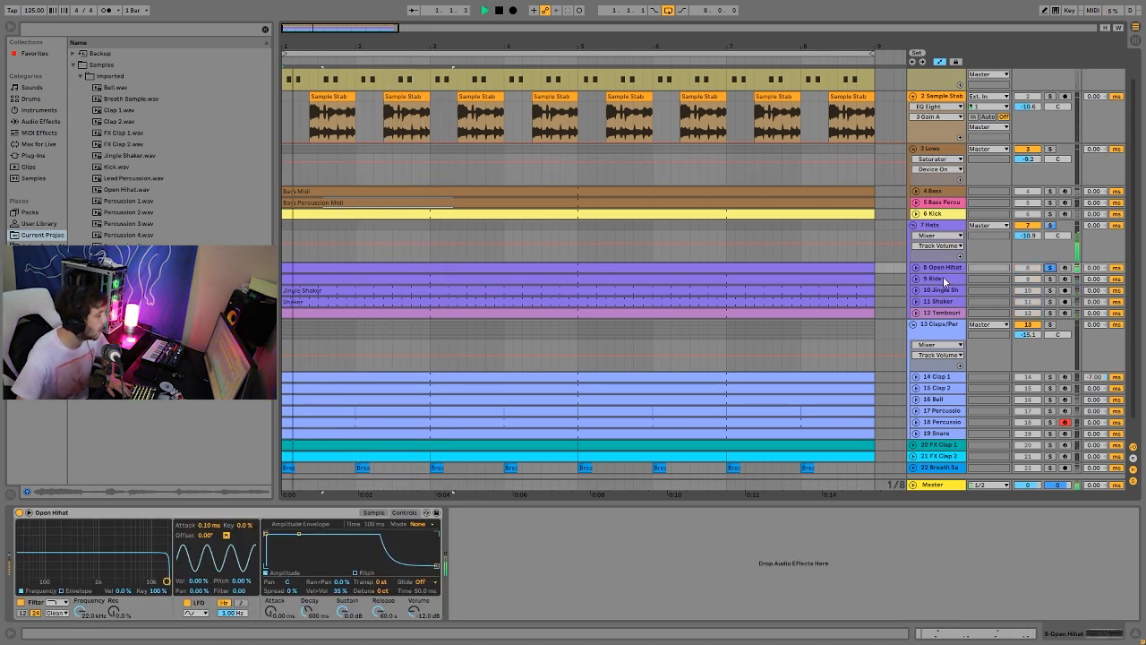
click(914, 267)
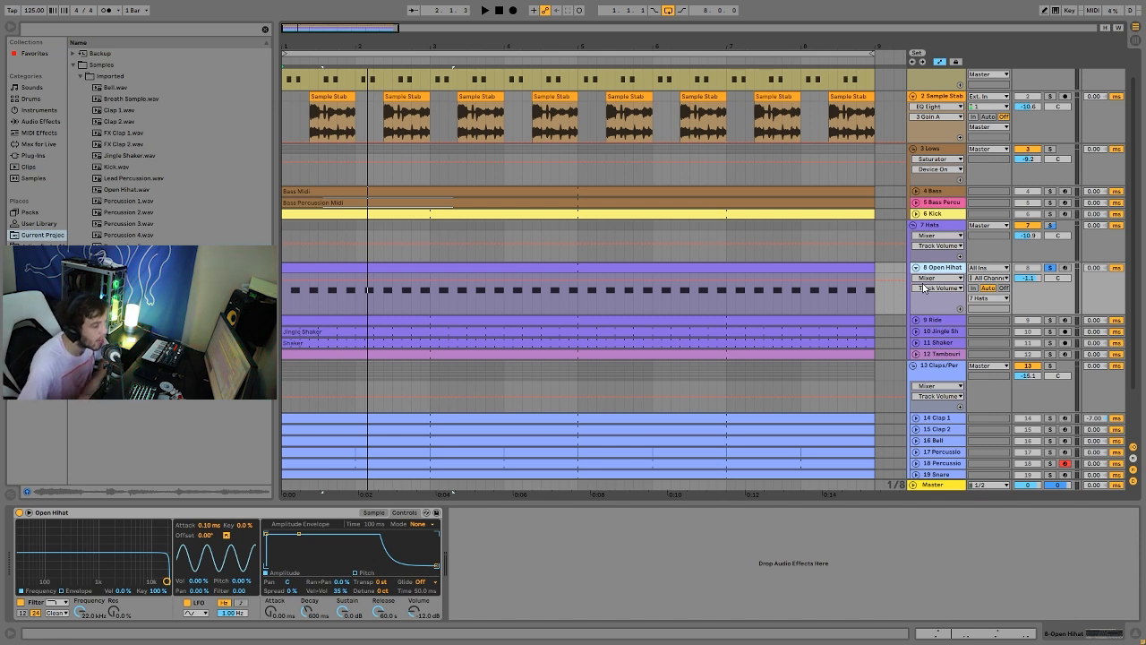
key(space)
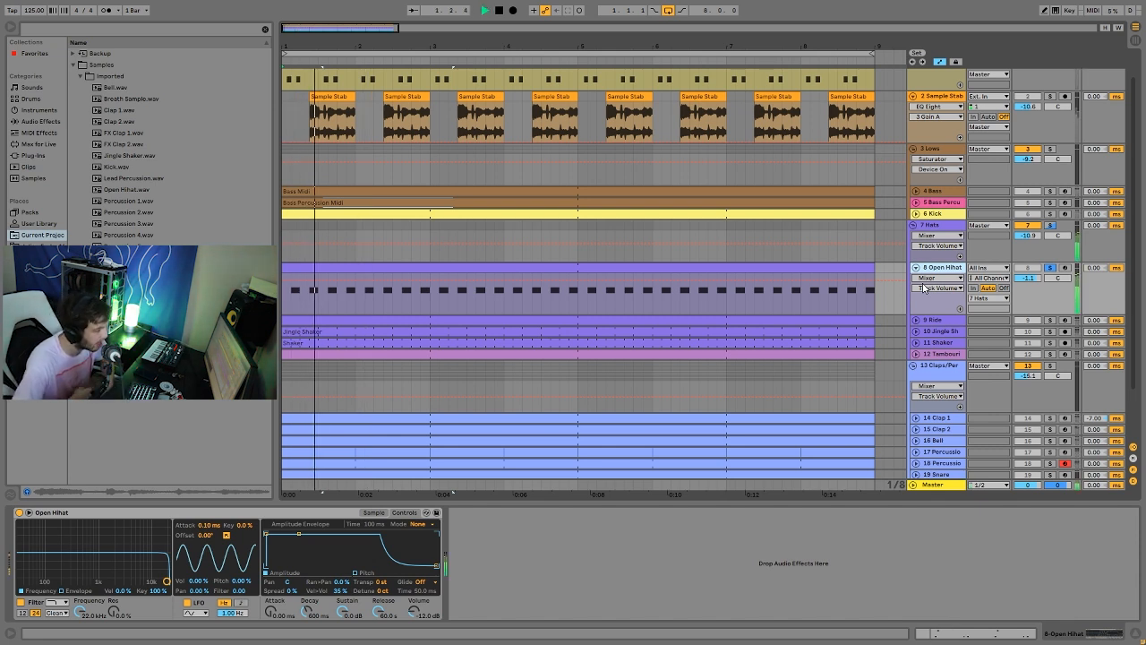
key(space)
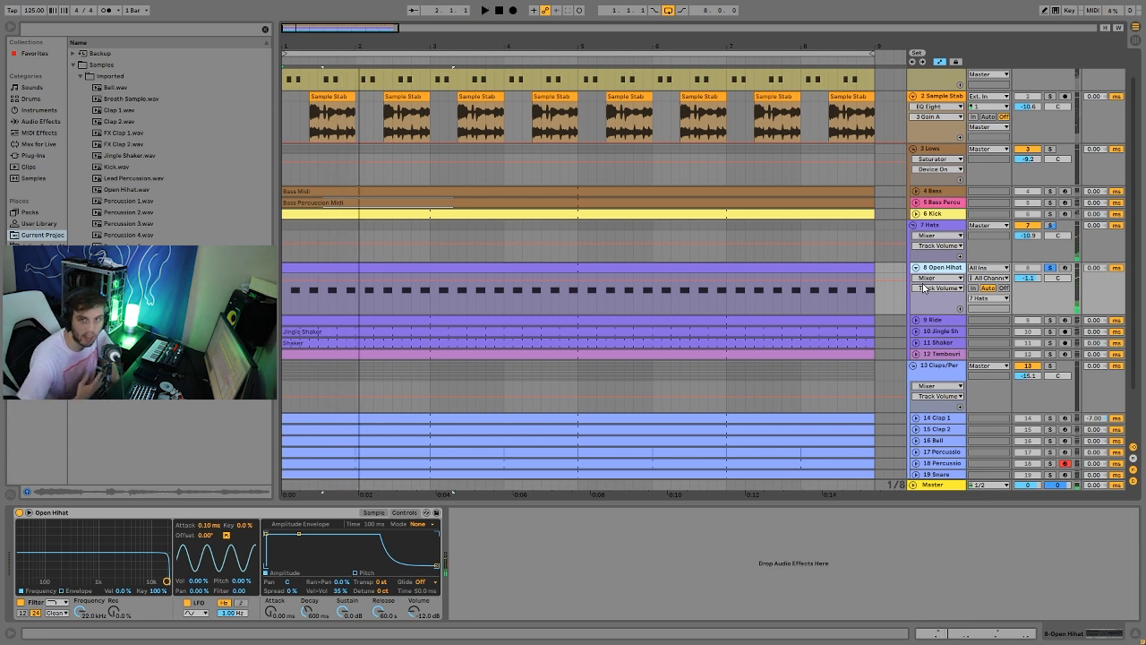
key(space)
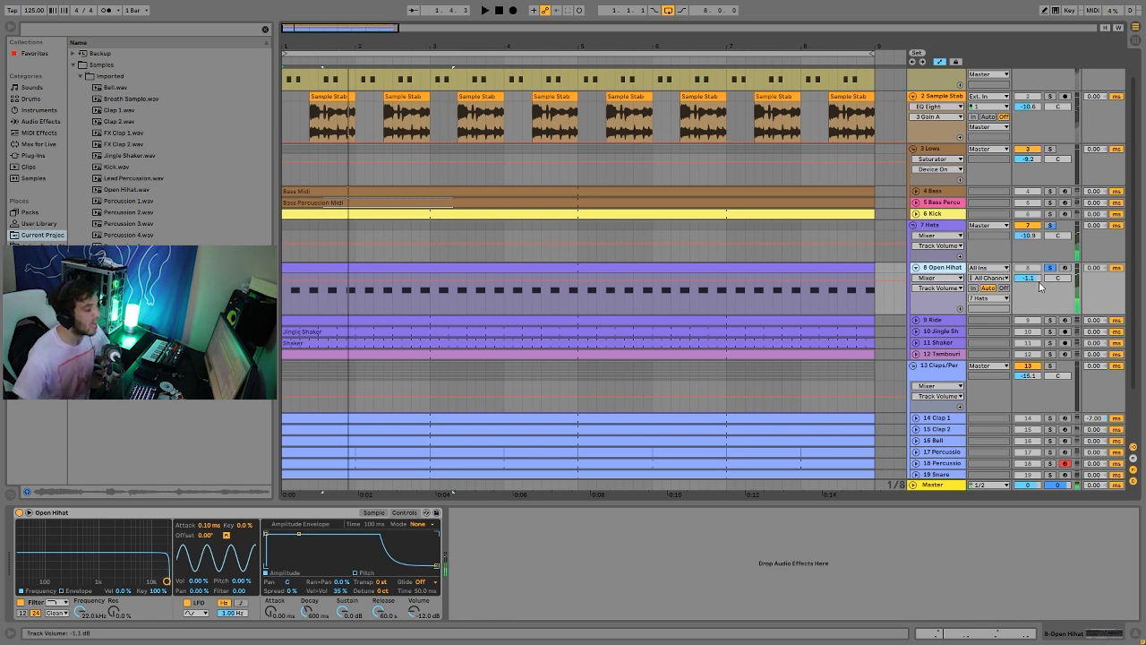
key(space)
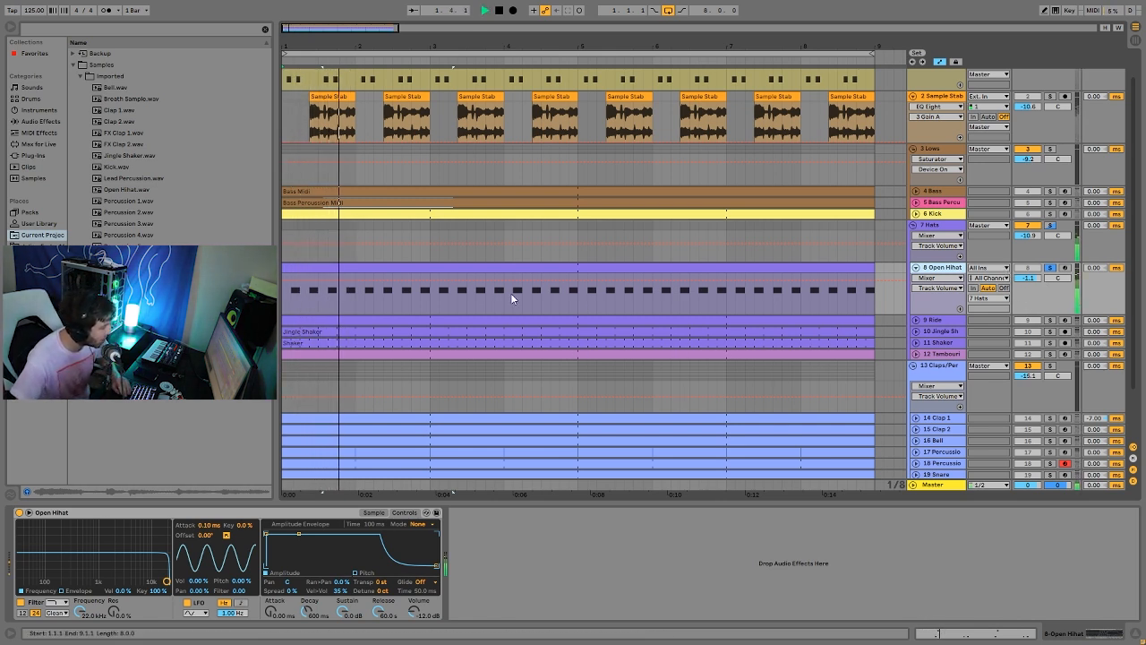
key(space)
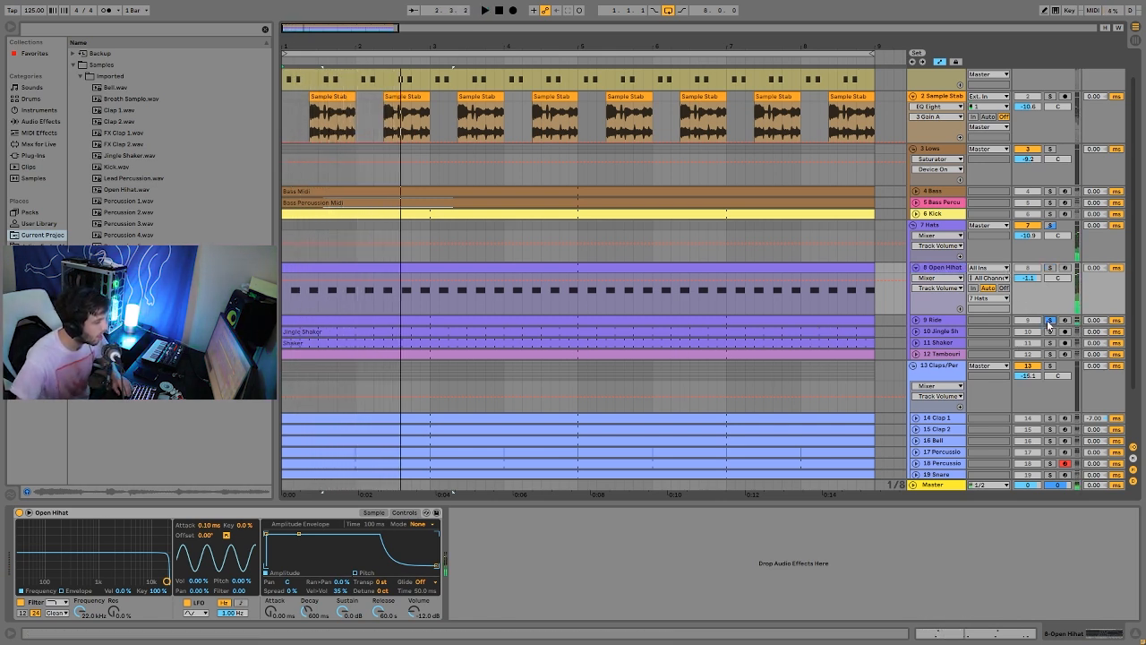
Solo the Ride track, display its devices, unfold its lane and play the ride alone.
click(942, 324)
key(space)
click(915, 320)
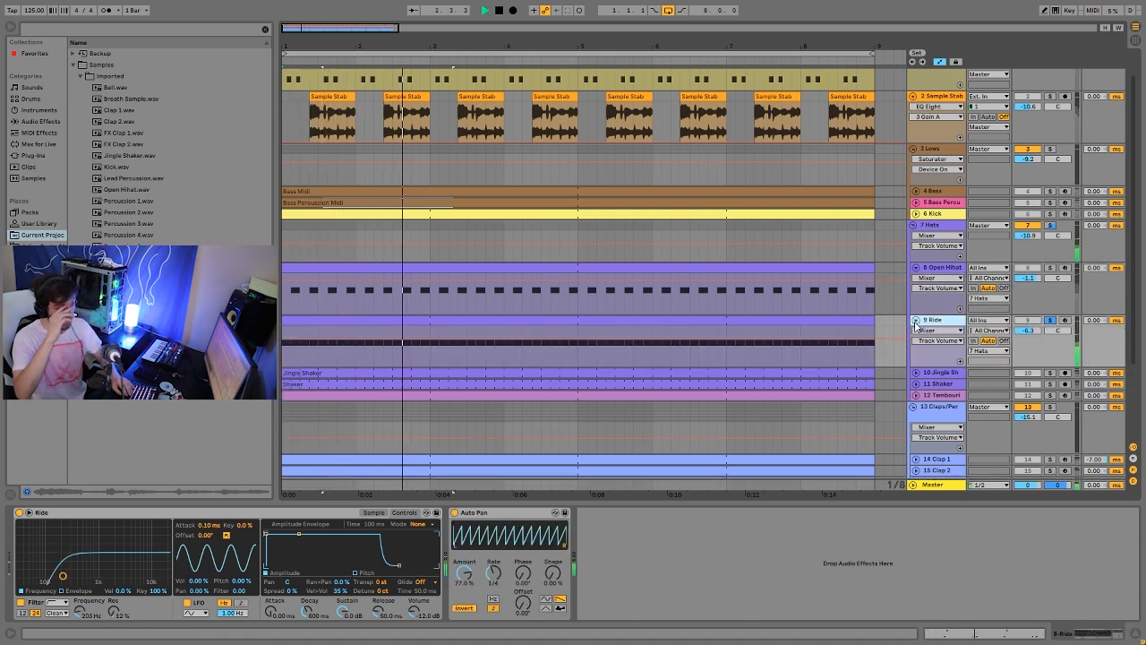
Unsolo the Ride track and play it within the full mix.
key(space)
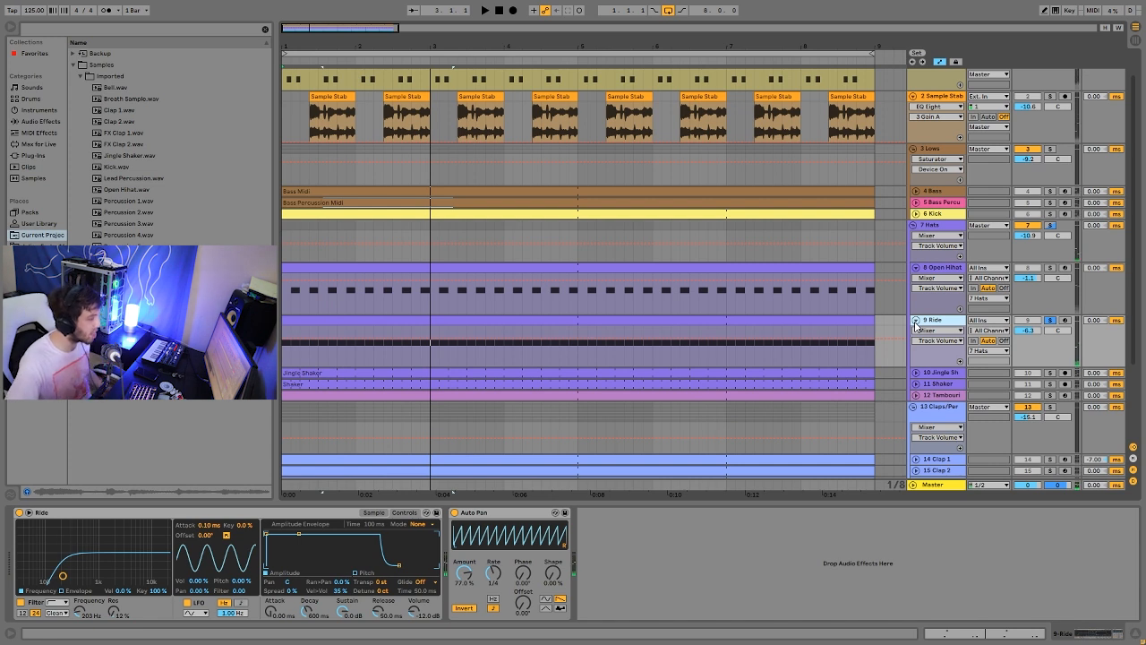
click(1051, 319)
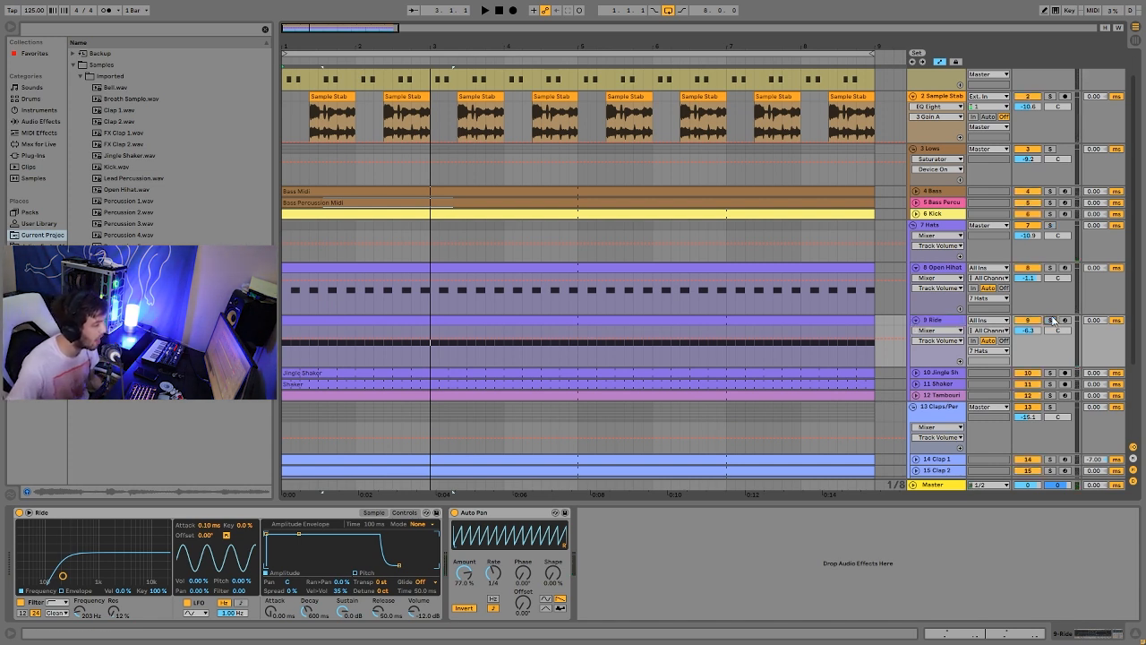
key(space)
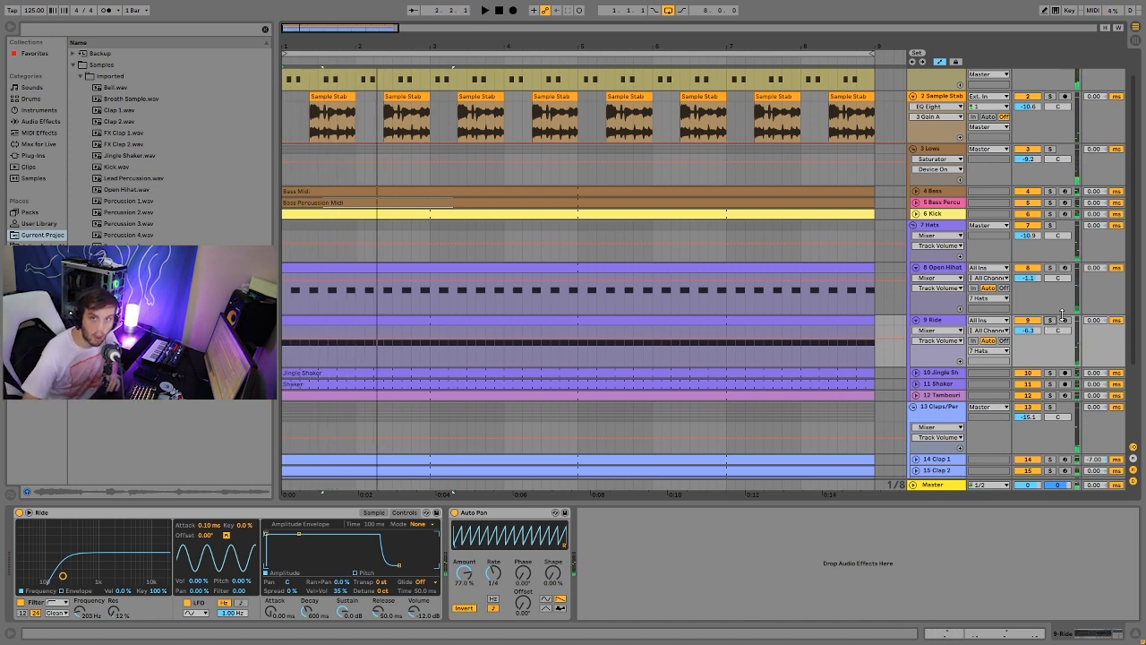
Solo the Ride track again and play it alone in short passes to hear its Auto Pan movement.
click(1050, 320)
key(space)
key(space)
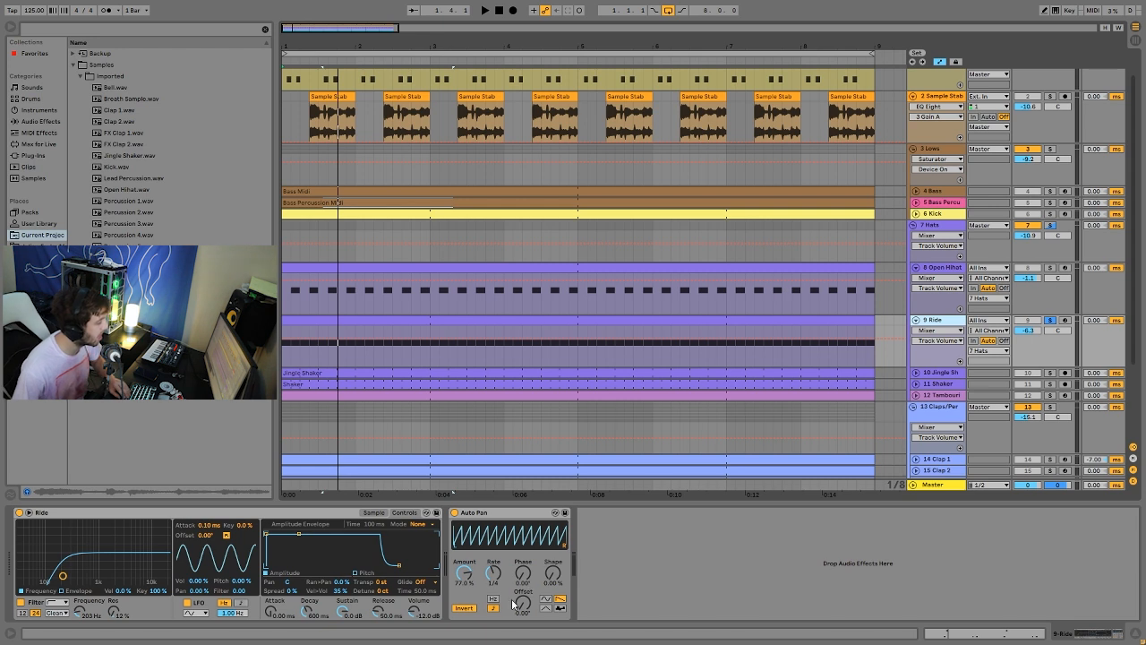
key(space)
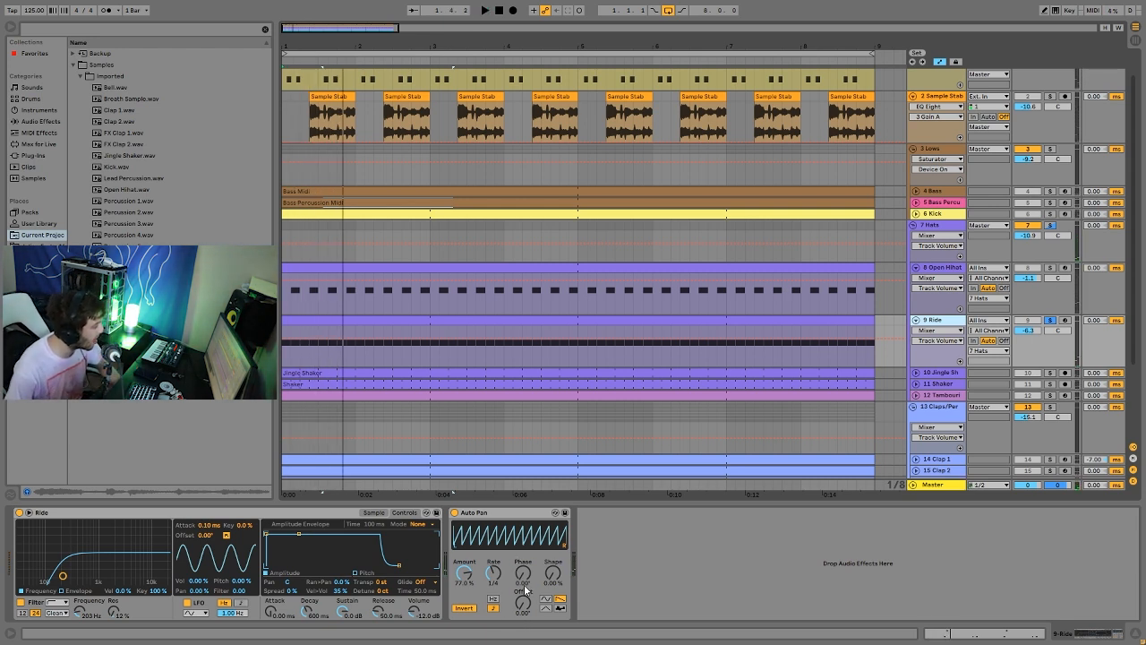
key(space)
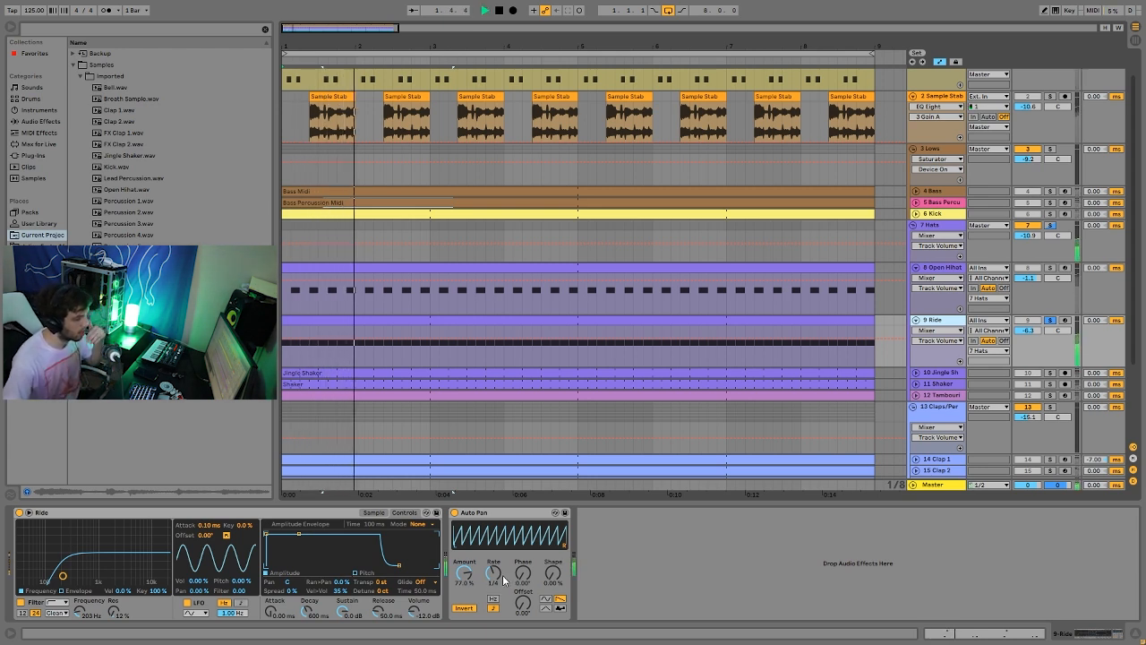
key(space)
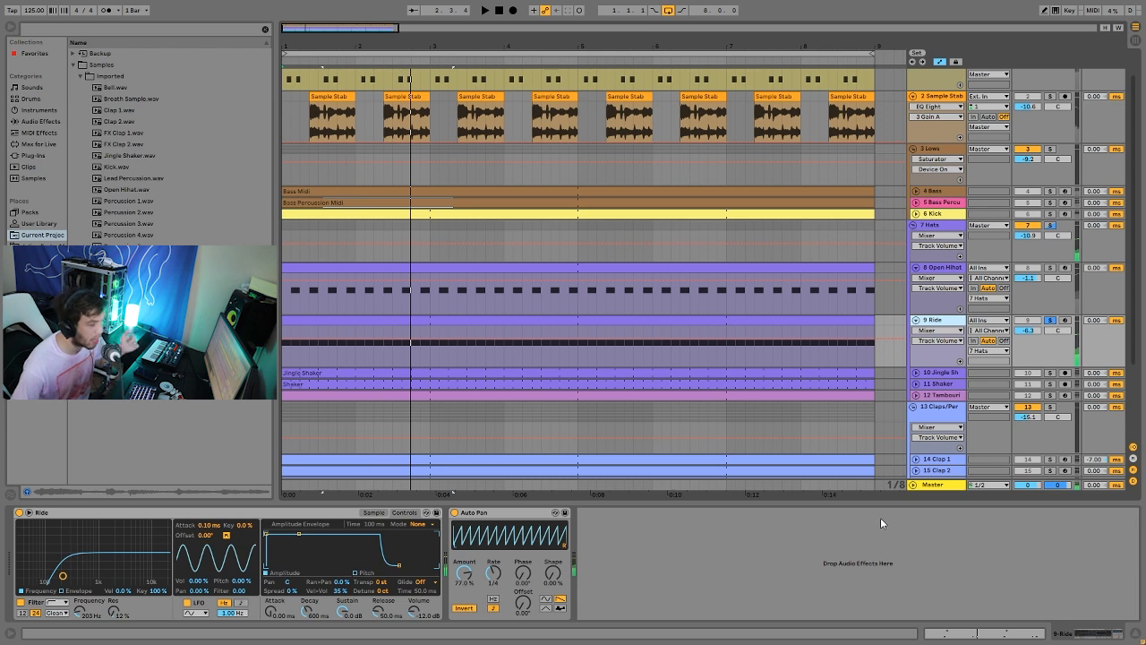
Solo the Jingle Shaker, Shaker and Tambourine tracks together, play them, and unfold their three lanes.
click(1049, 372)
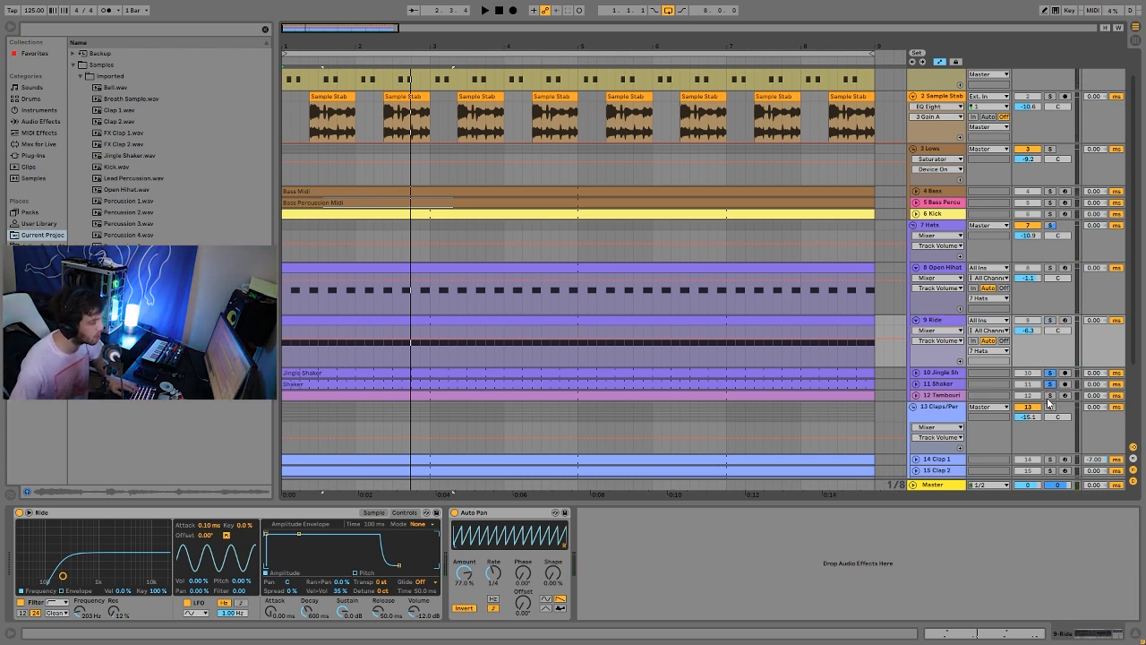
key(space)
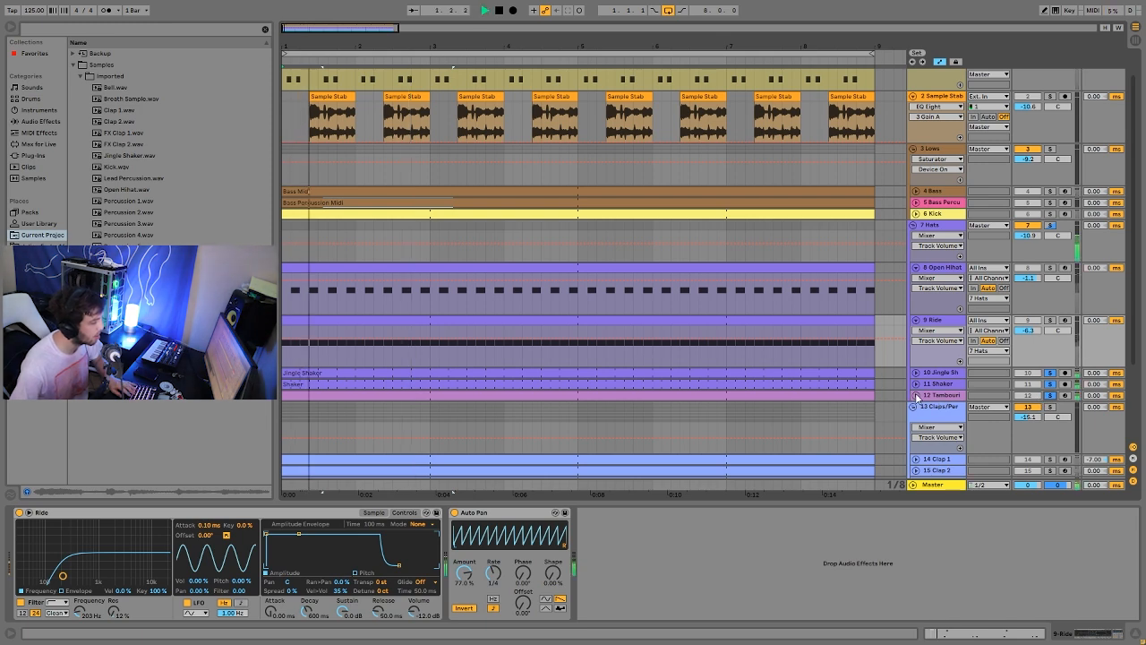
click(915, 395)
click(916, 384)
click(916, 372)
scroll(936, 380, down, 5)
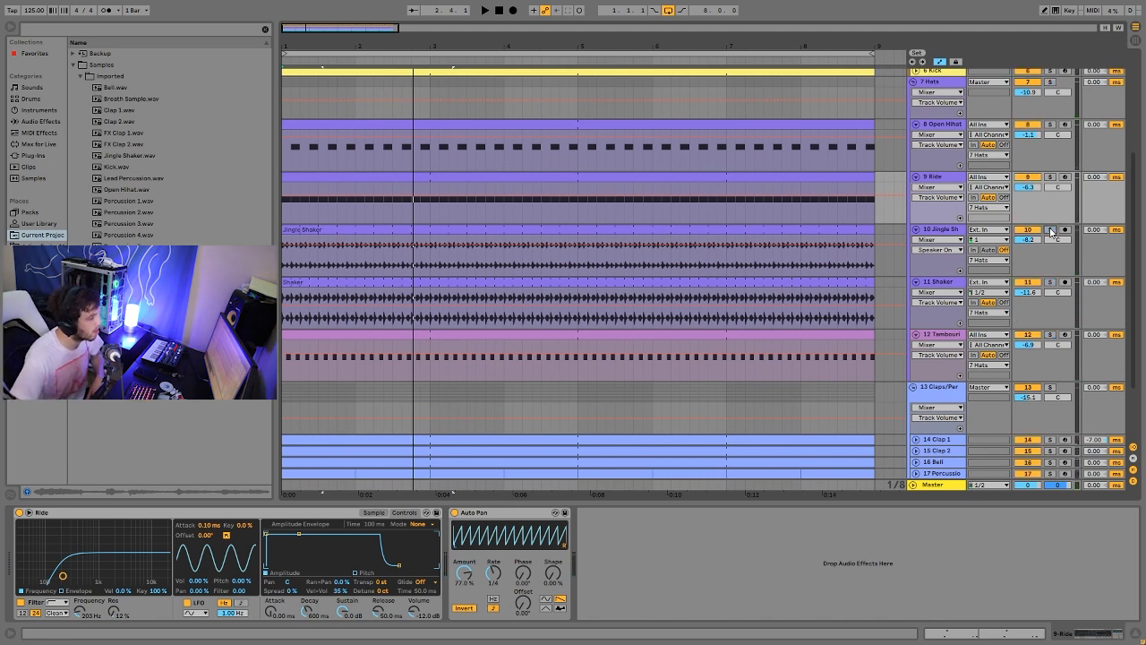
Solo only the Jingle Shaker track, display its device chain, and play it alone.
click(940, 230)
key(space)
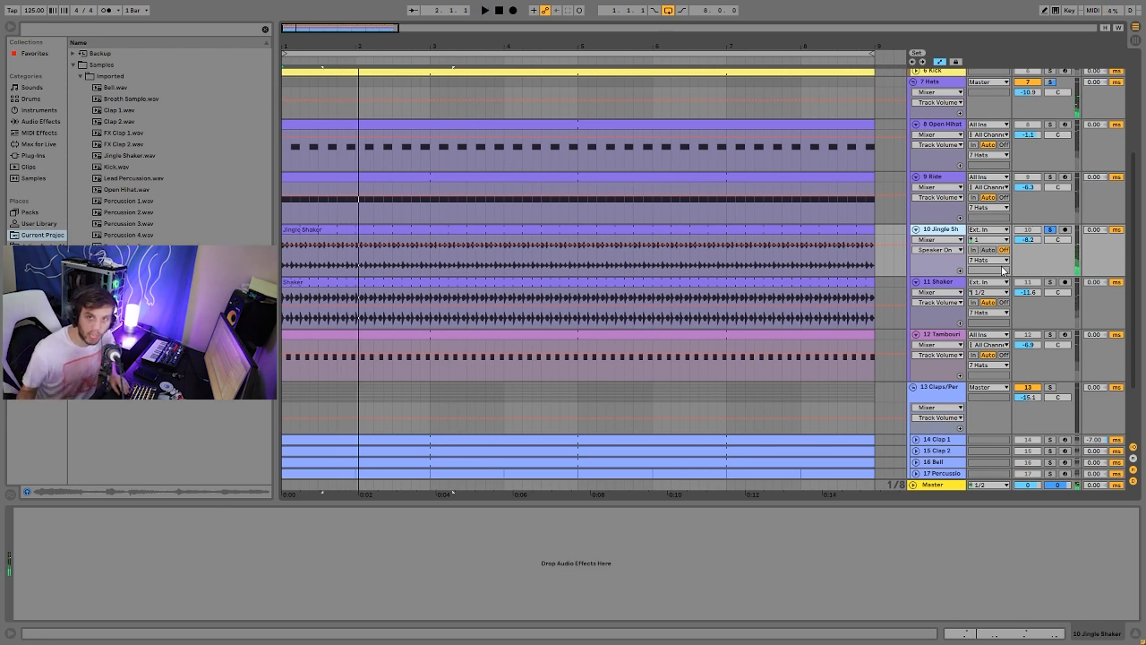
key(space)
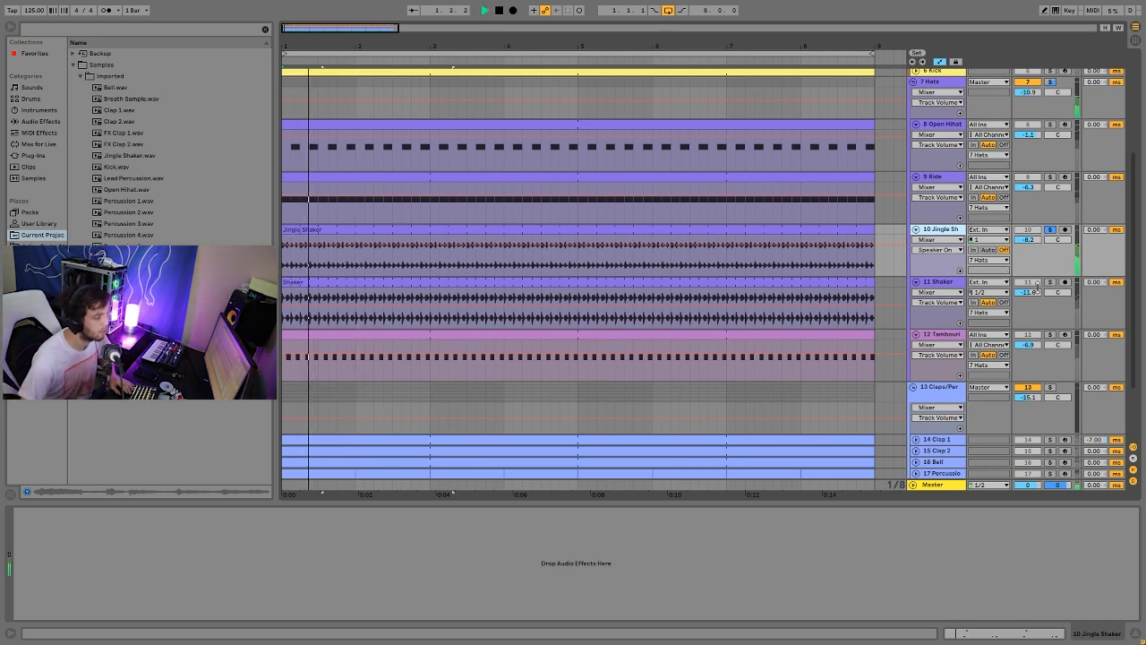
Solo the Shaker track, display its device chain, and play it alone and together with Jingle Shaker.
click(1049, 283)
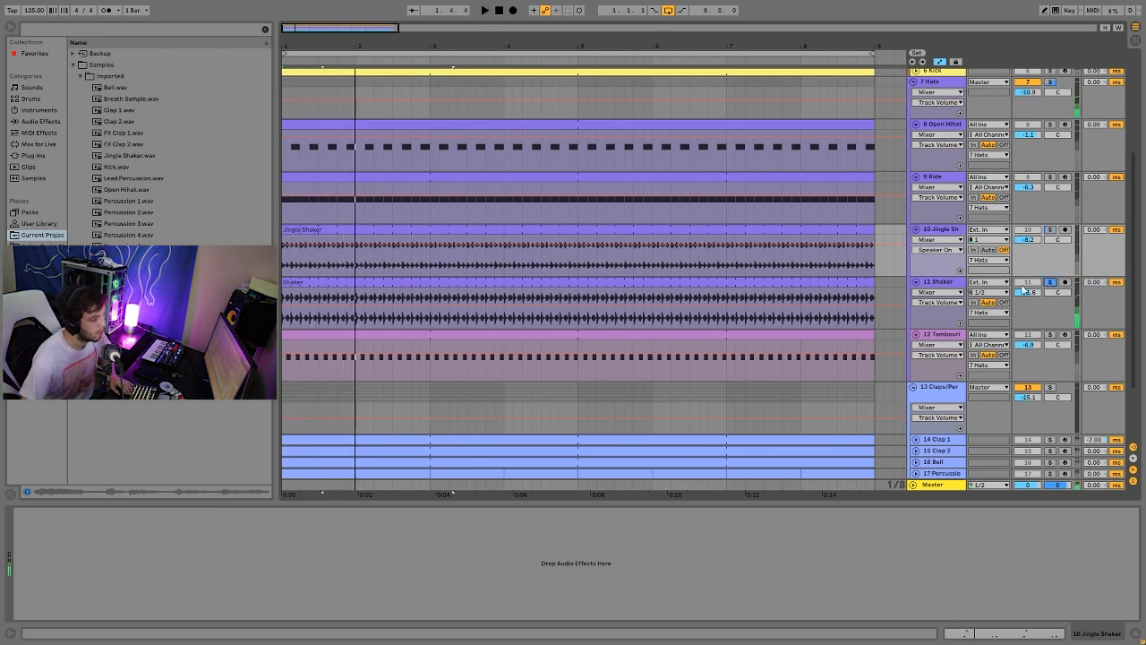
click(953, 285)
key(space)
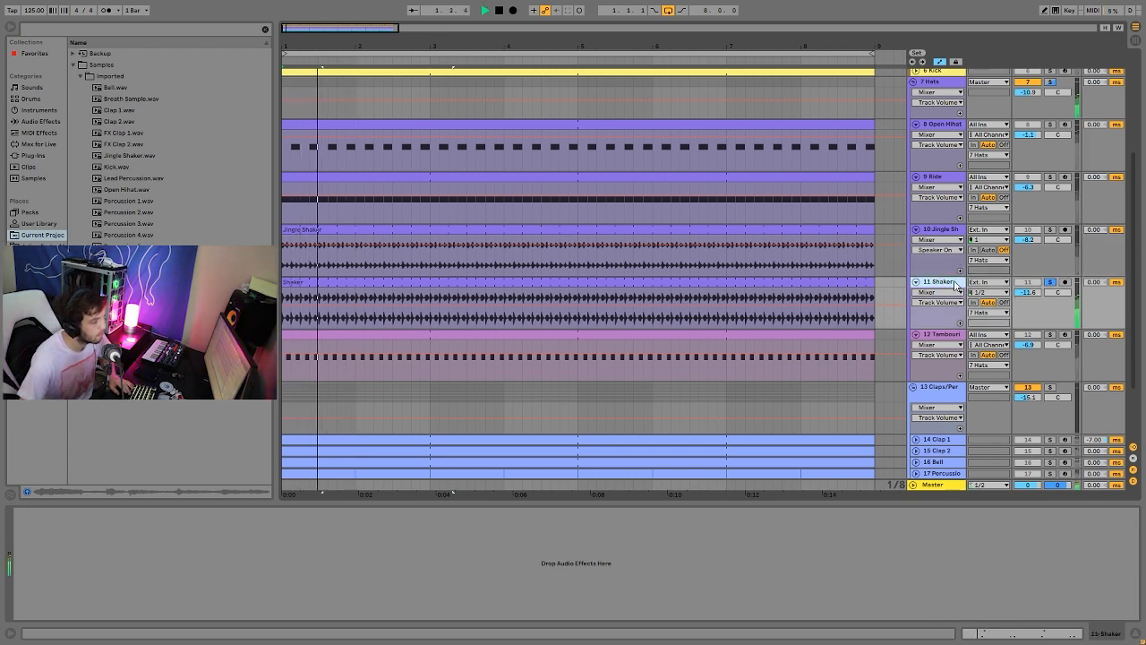
key(space)
key(space)
key(space)
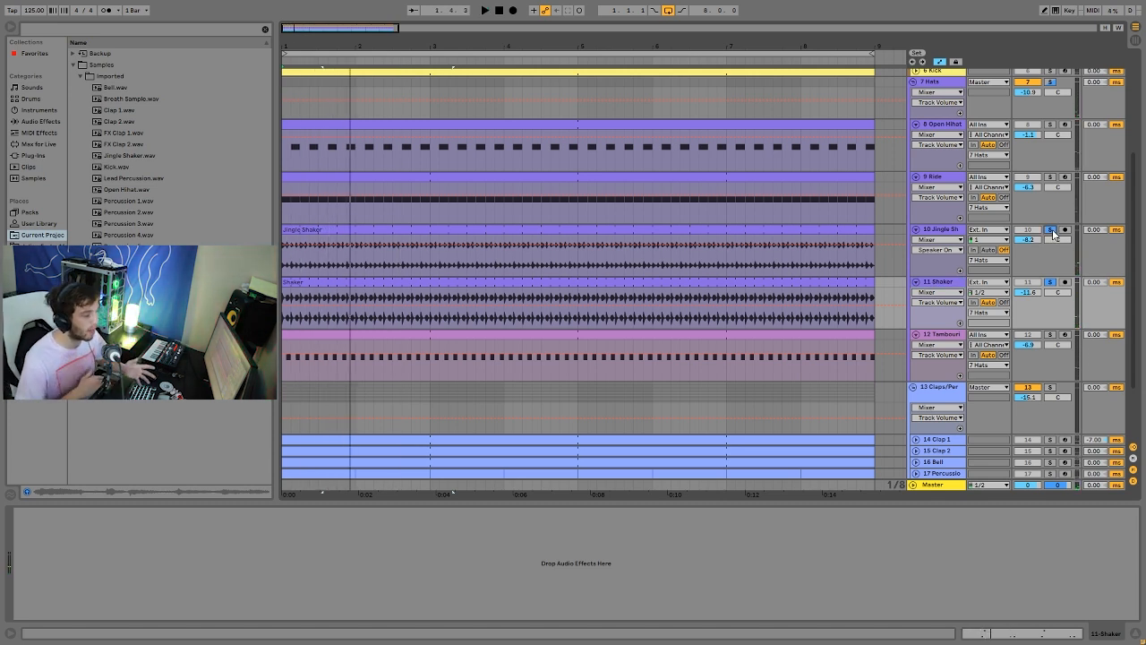
key(space)
Solo the Tambourine track, display its devices, and play it alone and layered with Jingle Shaker and Shaker.
click(1053, 336)
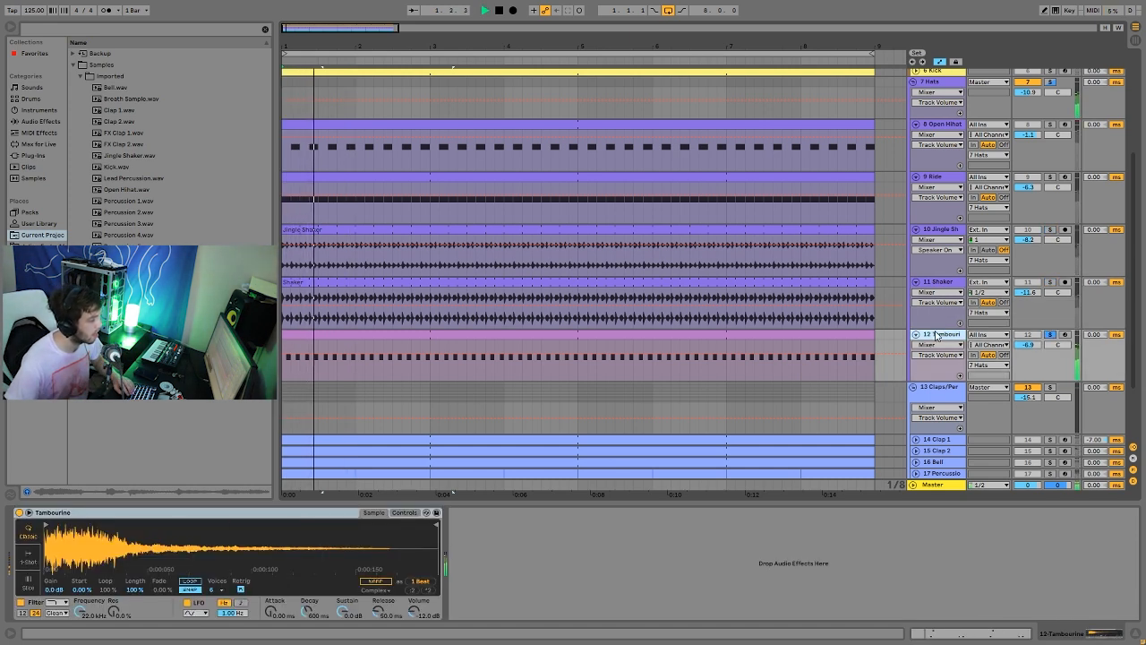
key(space)
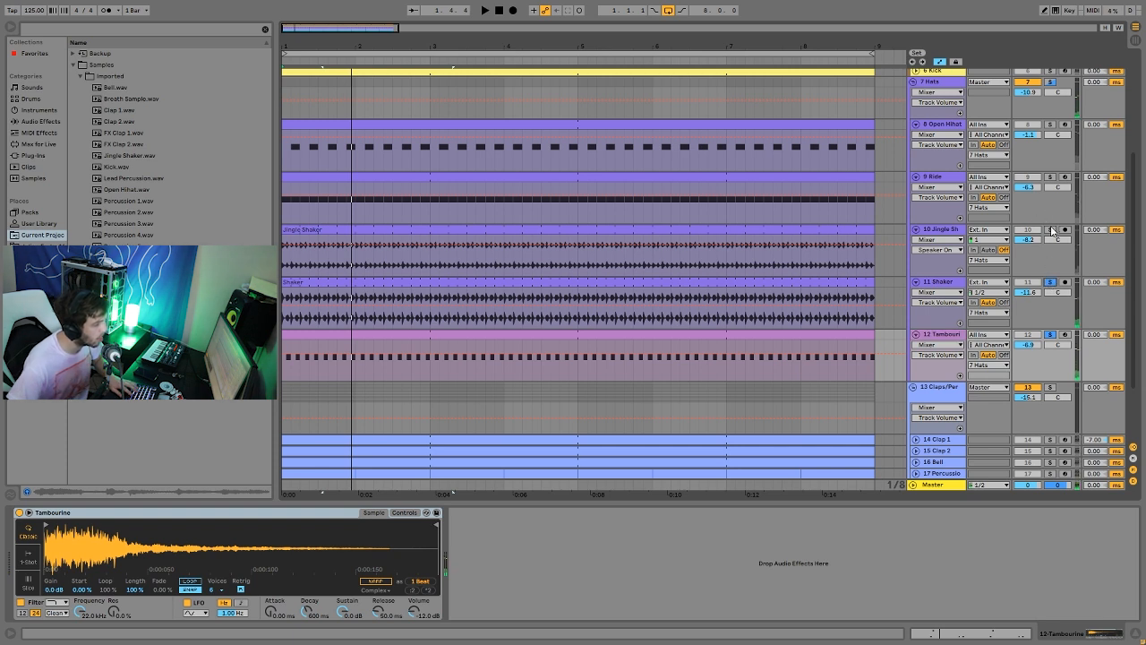
key(space)
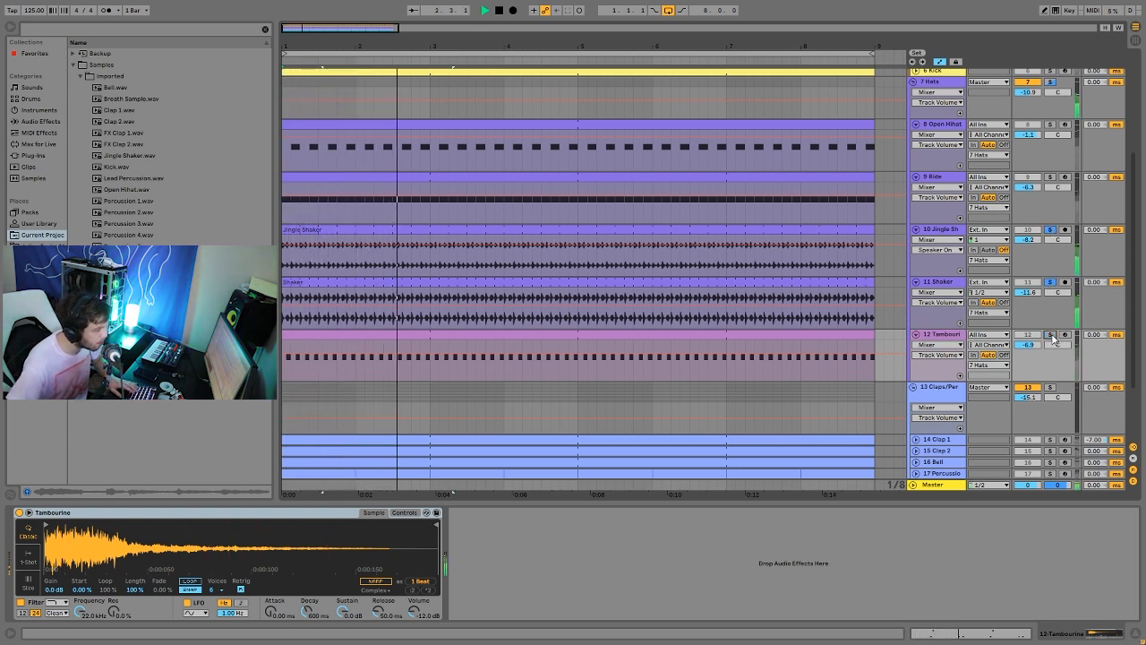
click(1053, 337)
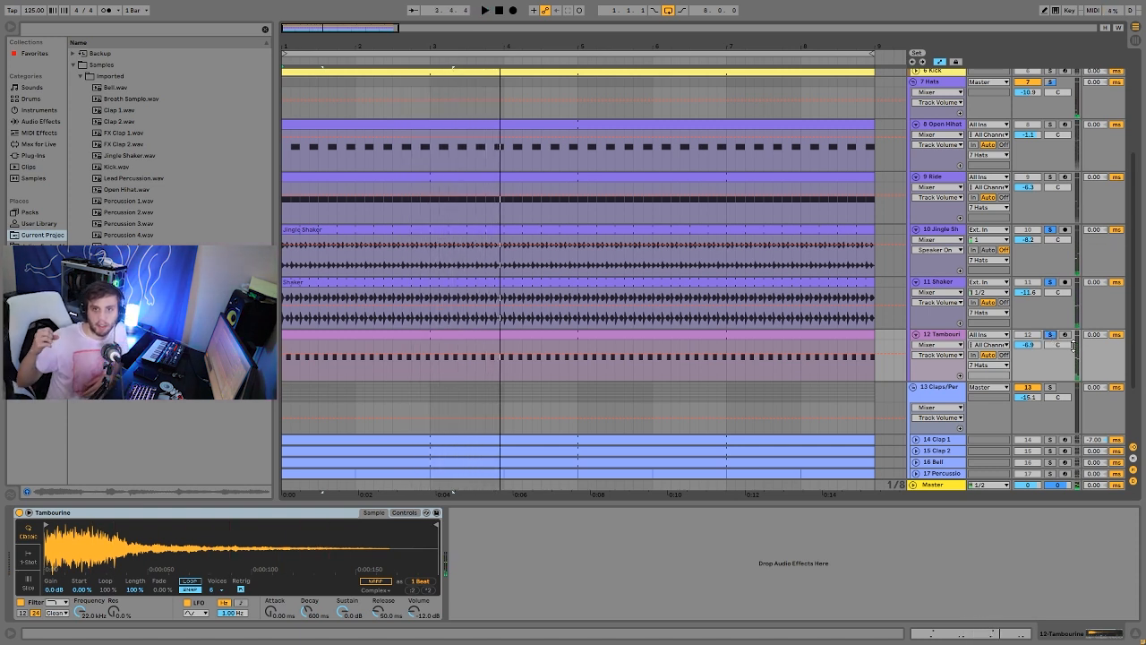
key(space)
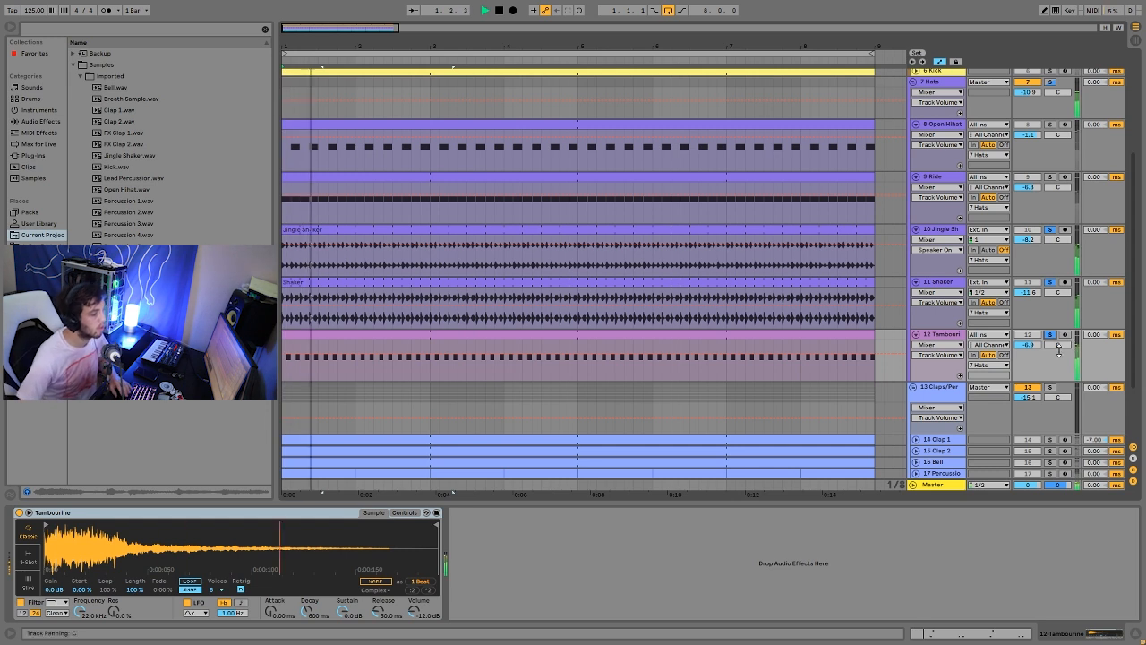
Clear the solos, select the Tambourine track, and play the shakers and tambourine within the full mix.
click(1050, 337)
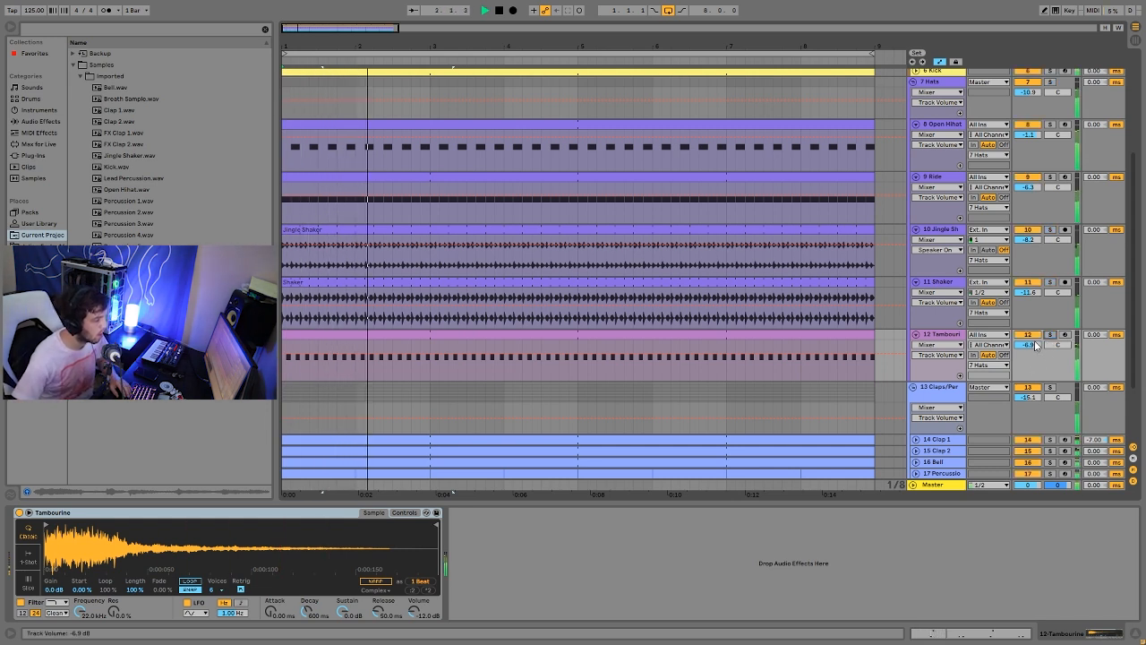
click(942, 335)
key(space)
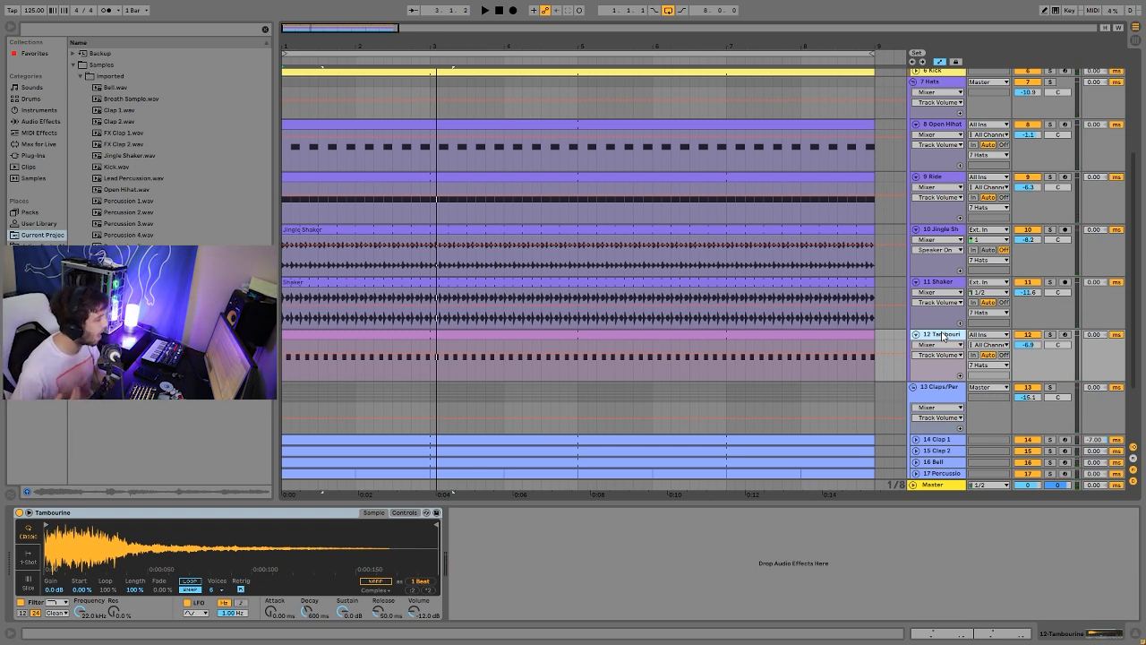
key(space)
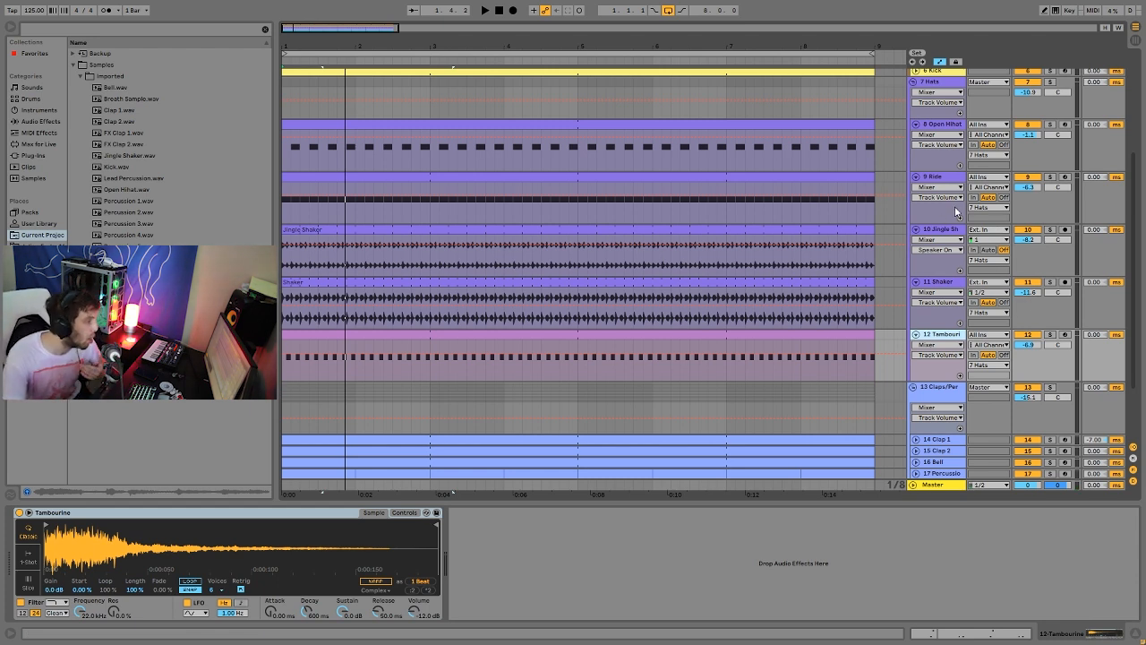
Play Jingle Shaker alone, then mute it and play the rest of the mix without it.
click(1049, 229)
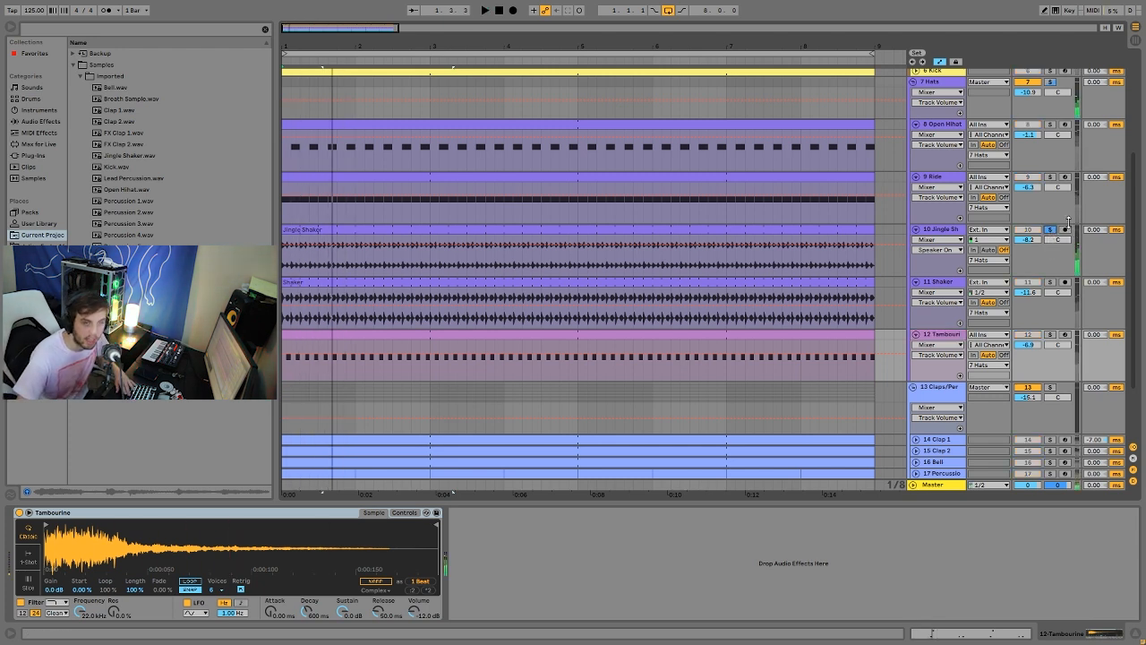
click(1050, 230)
click(1029, 231)
key(space)
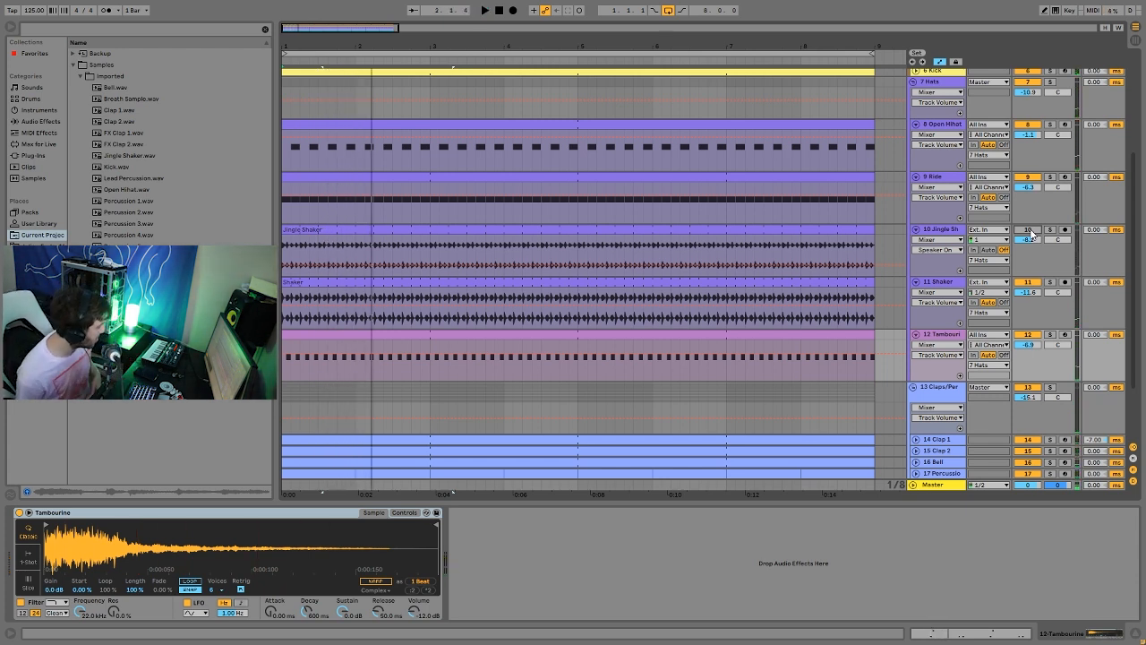
key(space)
key(space)
Unmute Jingle Shaker, play the full mix with it included, and select its track.
click(1029, 231)
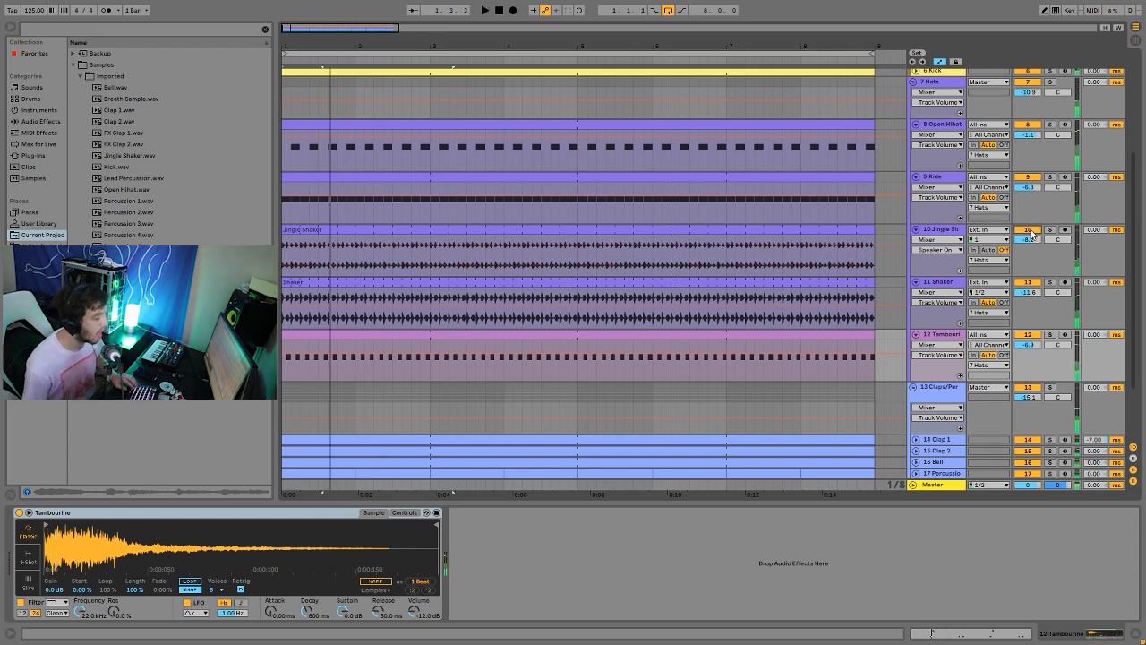
key(space)
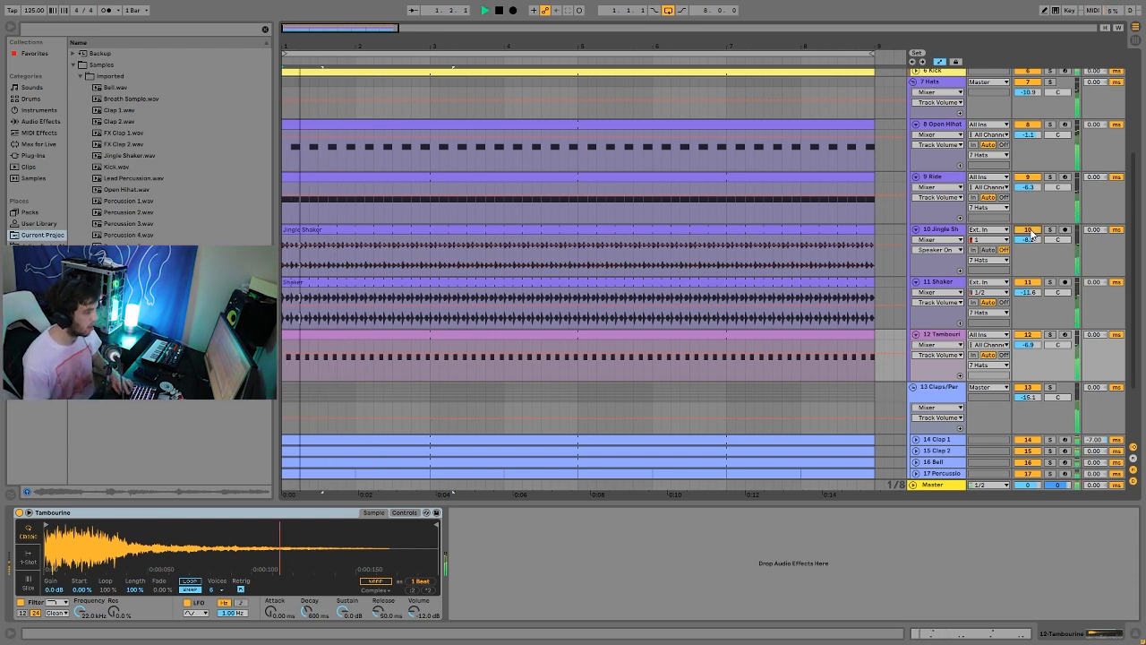
click(949, 233)
key(space)
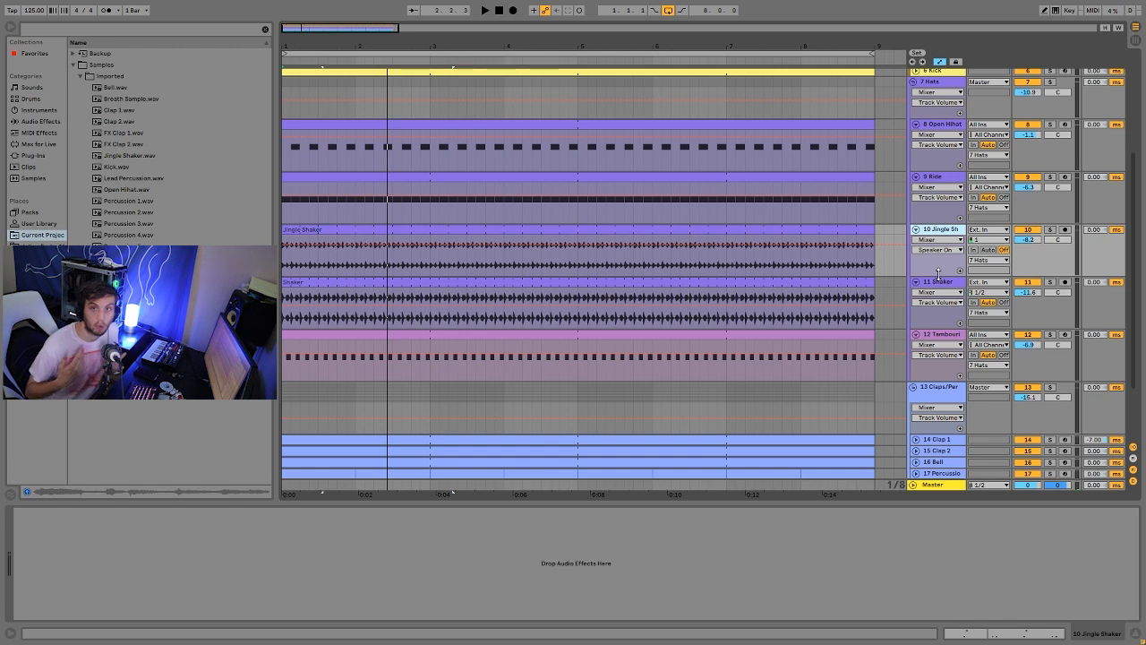
Fold the Open Hihat, Ride, Jingle Shaker, Shaker and Tambourine lanes and select the Hats group.
key(Up)
key(Up)
key(Up)
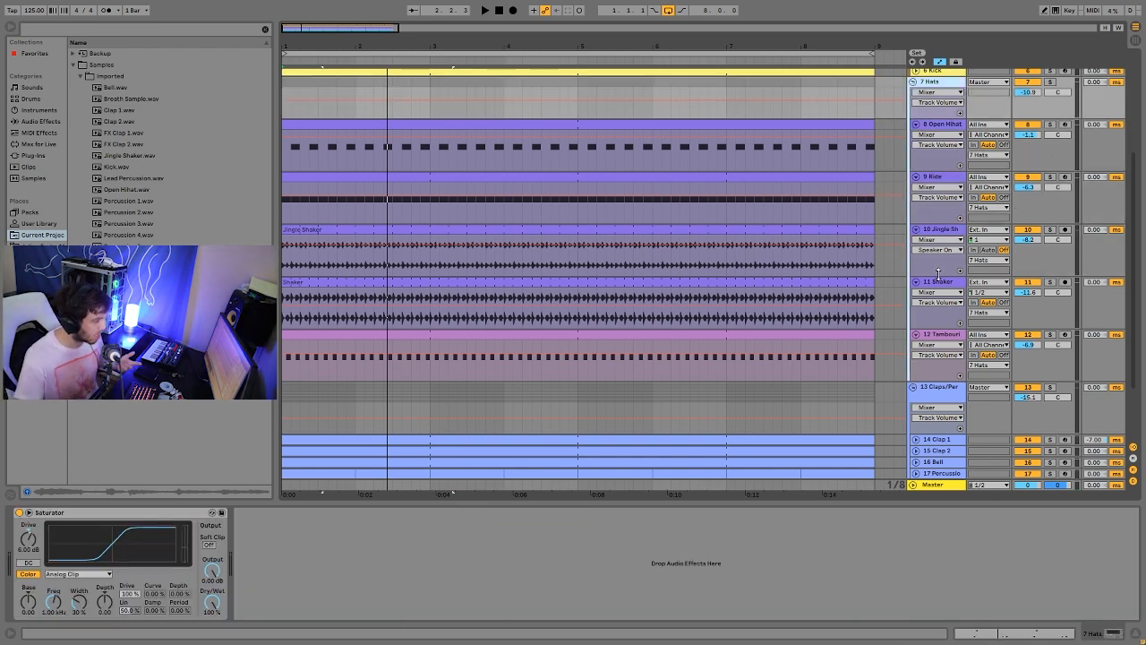
key(Down)
key(Left)
key(Down)
key(Left)
key(Down)
key(Left)
key(Down)
key(Left)
key(Down)
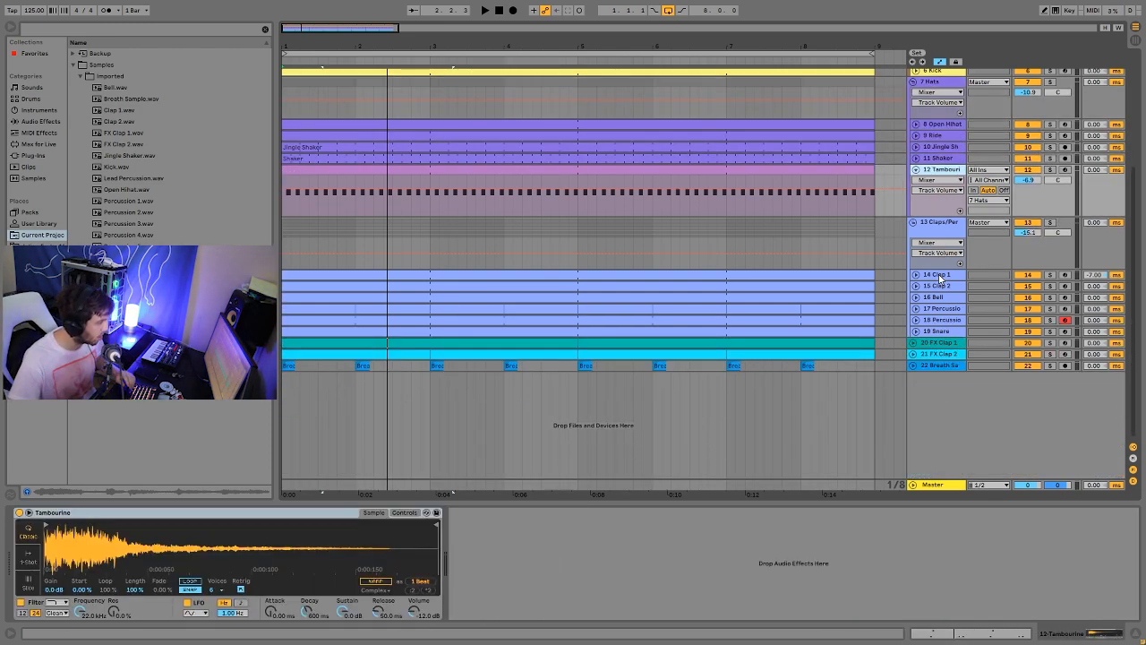
key(Left)
key(Up)
key(Up)
key(Up)
key(Up)
key(Up)
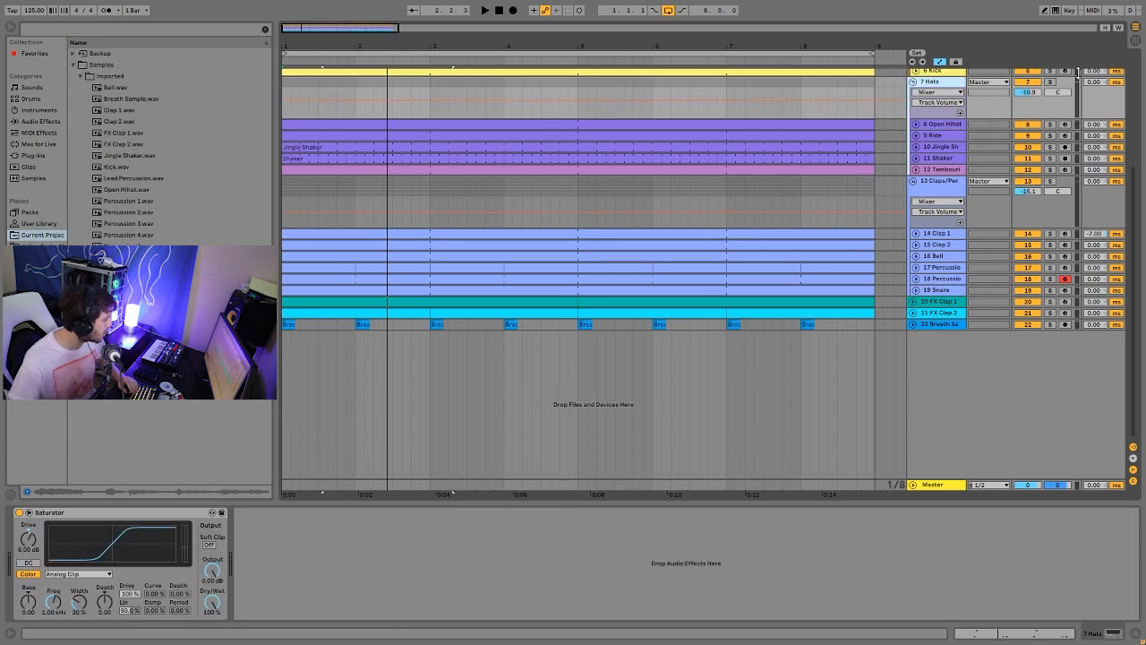
Solo the Hats group and play it with its Saturator bypassed, then switched back on.
click(1050, 81)
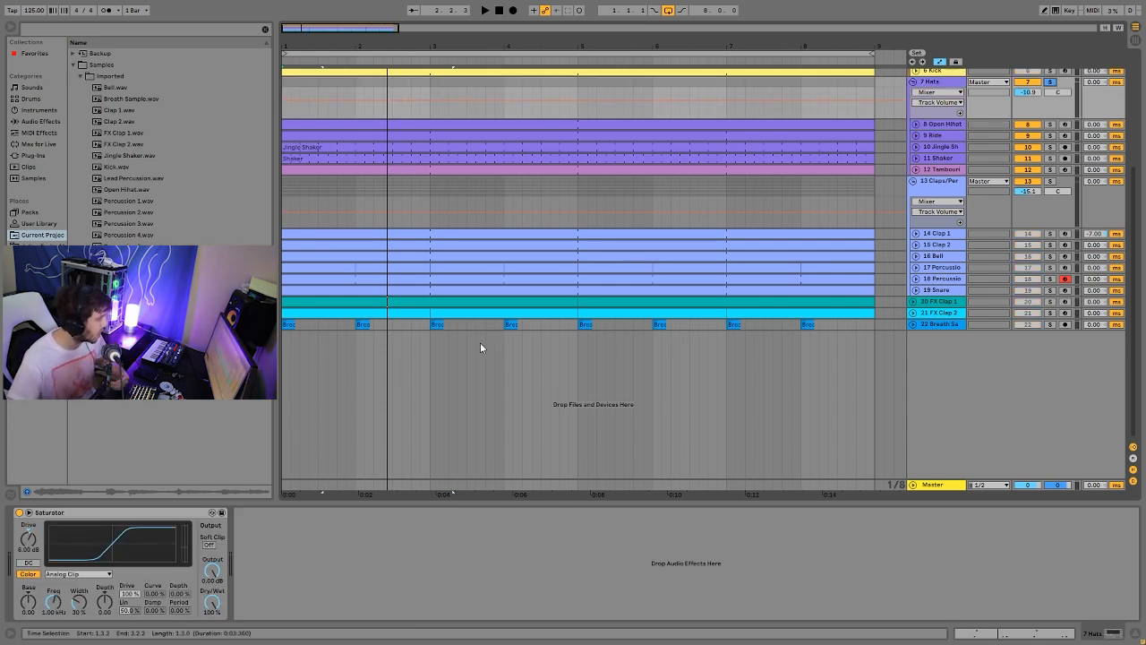
click(19, 513)
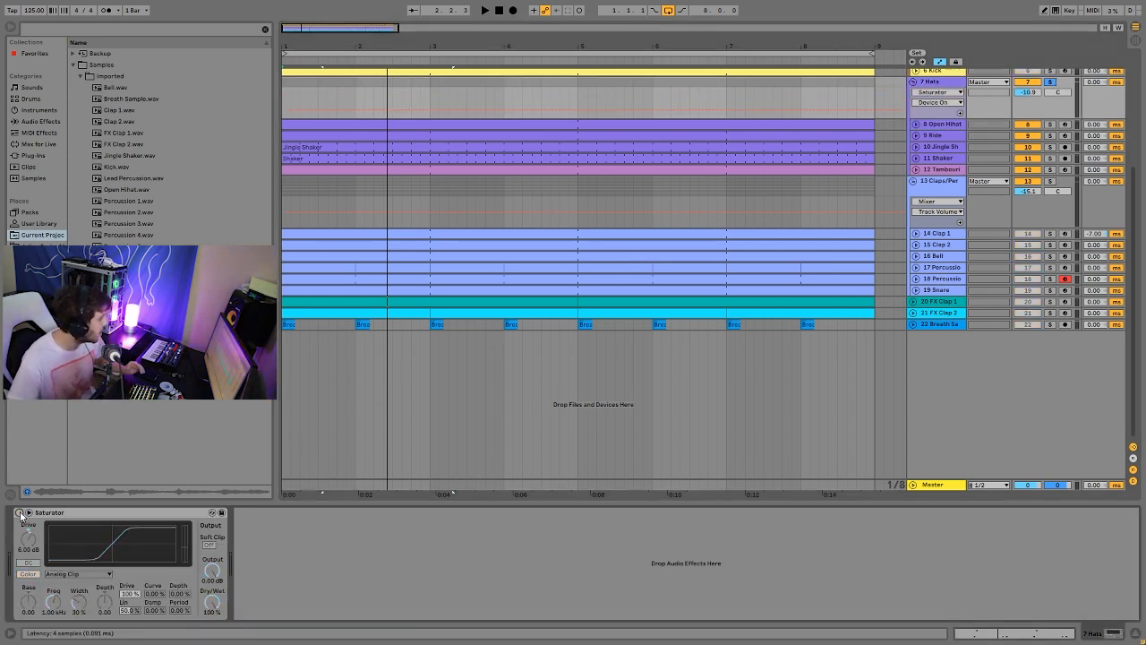
key(space)
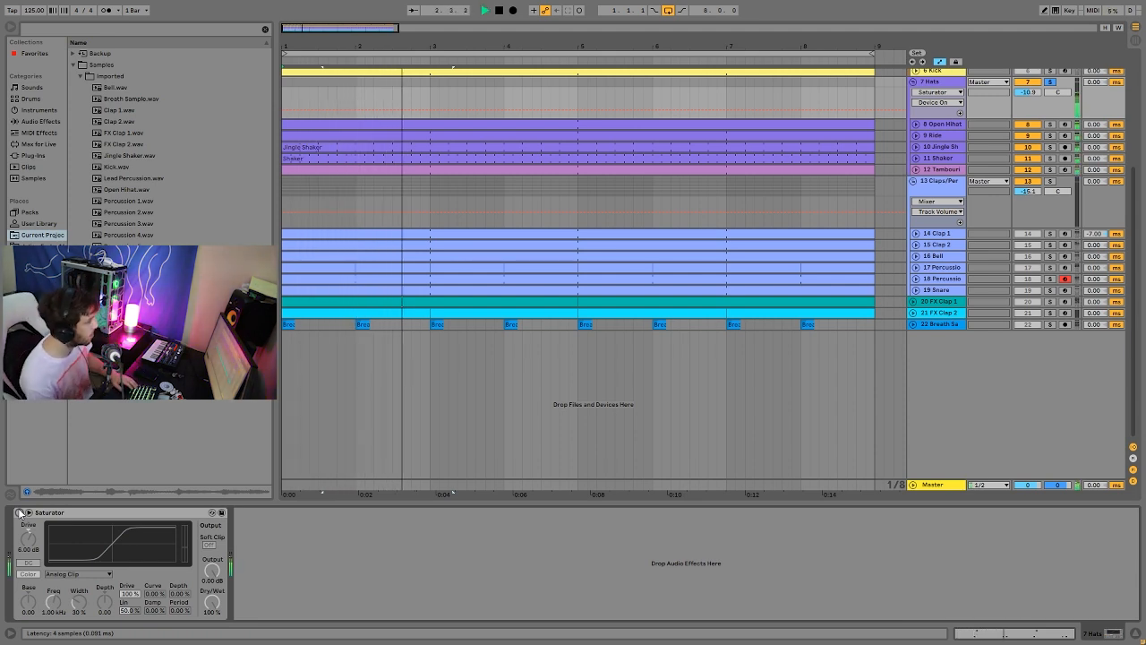
click(19, 513)
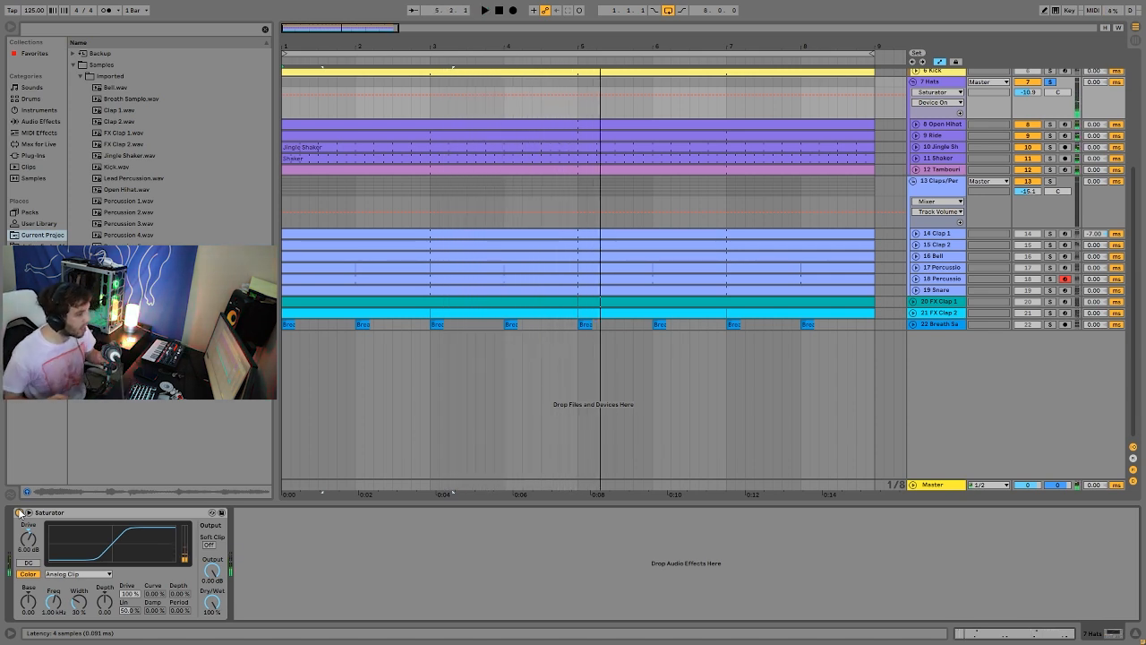
Select the soloed Hats group, play it from the start, then clear its solo.
scroll(486, 191, up, 4)
scroll(486, 191, up, 2)
click(497, 11)
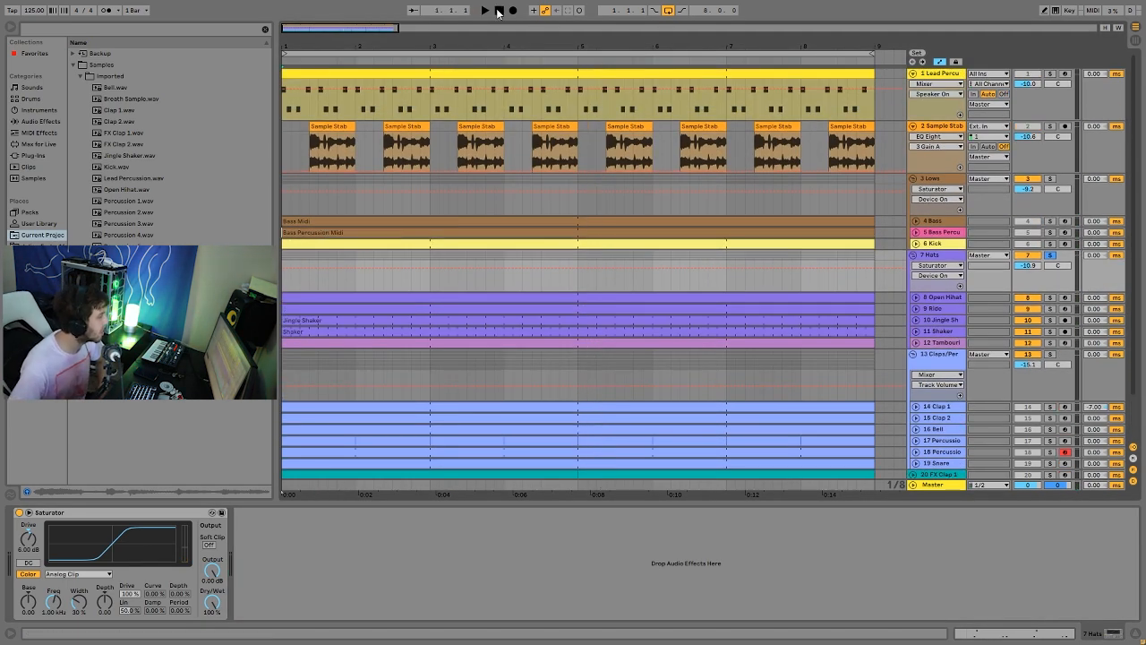
click(930, 254)
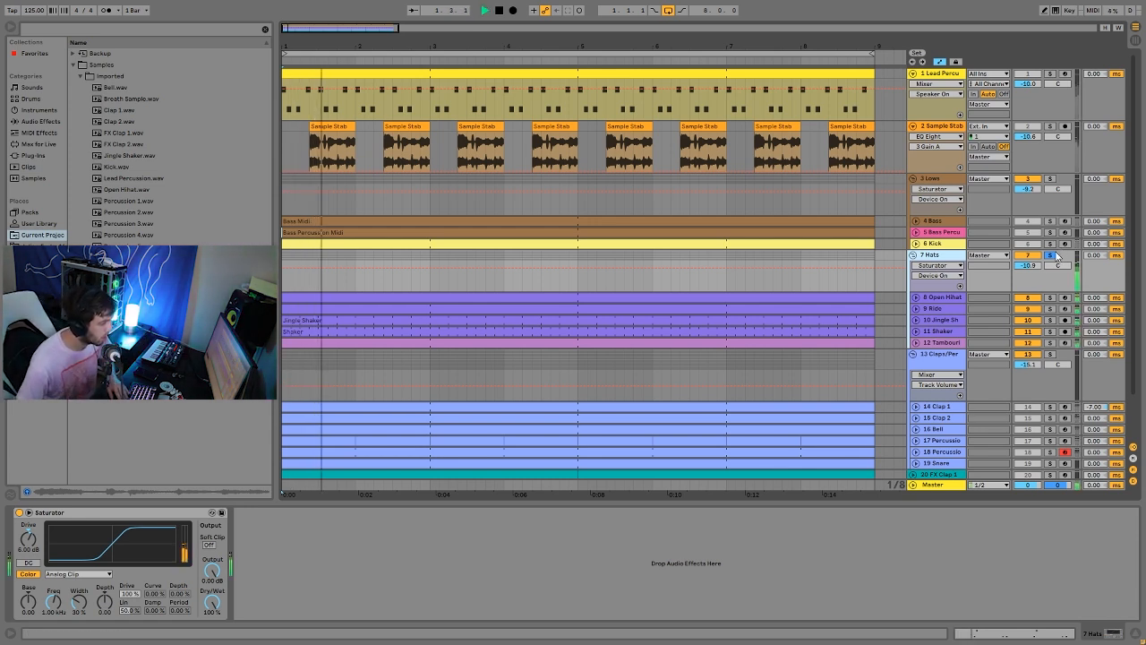
key(space)
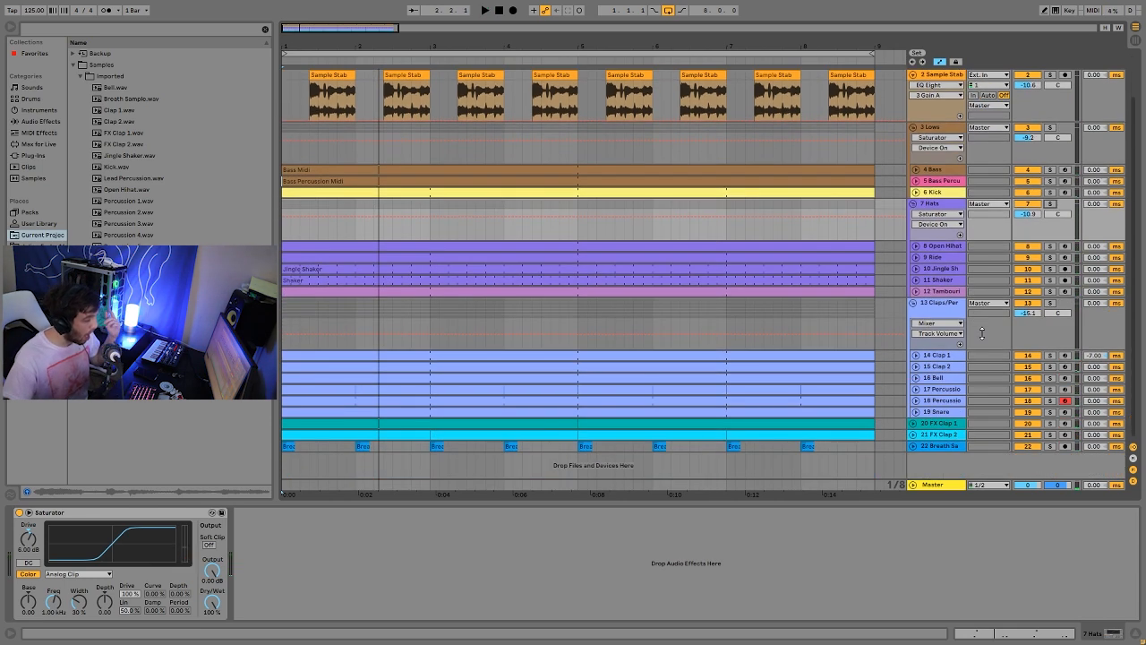
Play the Claps/Percussion group in solo, then narrow the solo to Clap 1 and Clap 2 and unfold their lanes.
scroll(967, 290, down, 2)
click(1051, 303)
key(space)
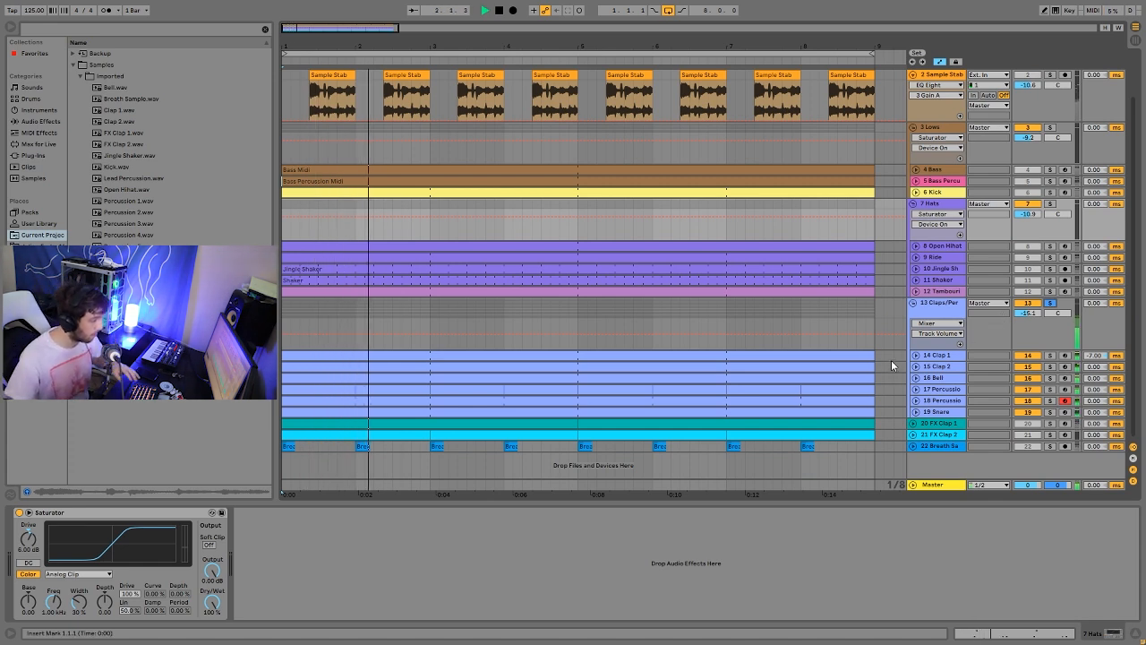
click(1050, 356)
ctrl+click(1051, 367)
click(915, 366)
click(915, 356)
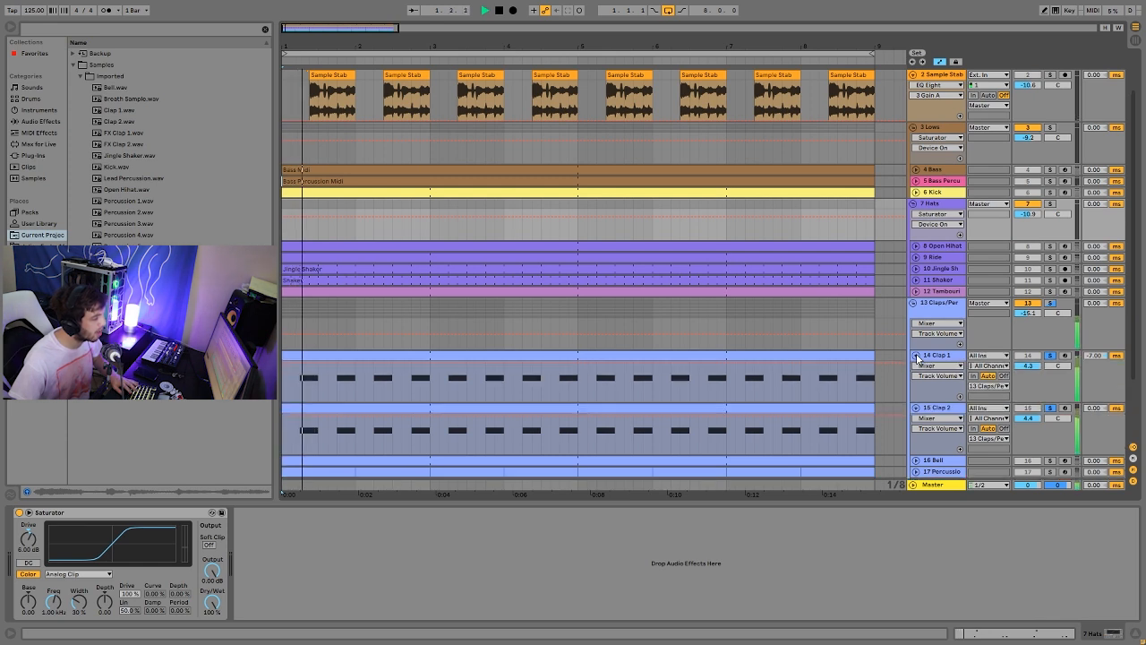
Play Clap 2 alone with its track selected, then play both claps soloed together and clear the solos.
click(1050, 408)
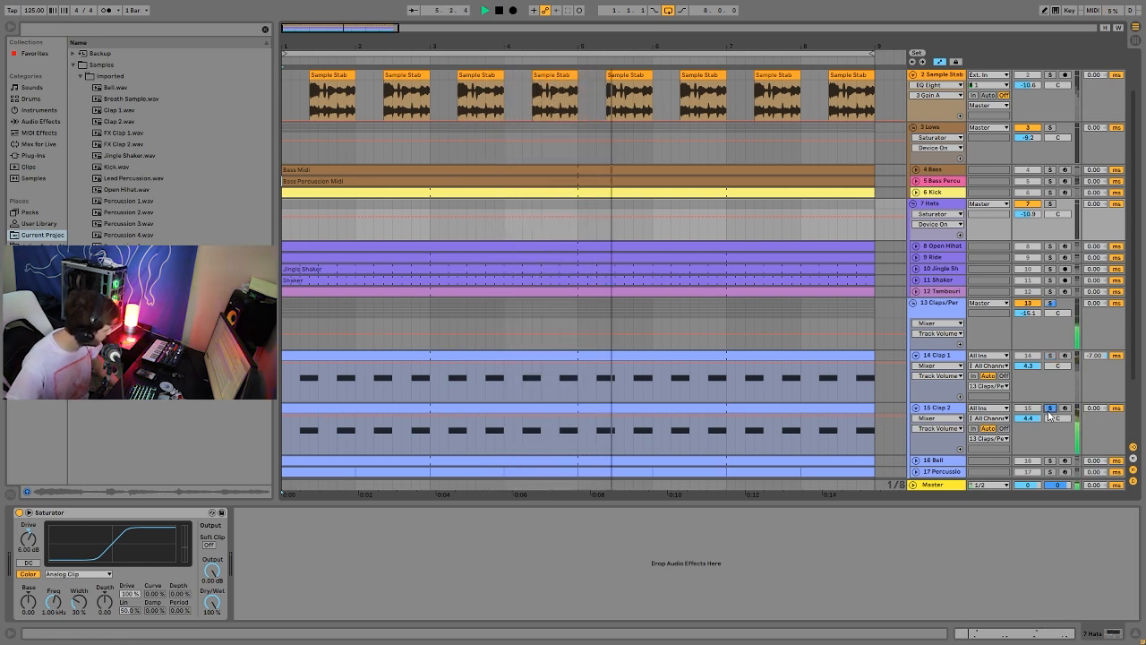
click(940, 407)
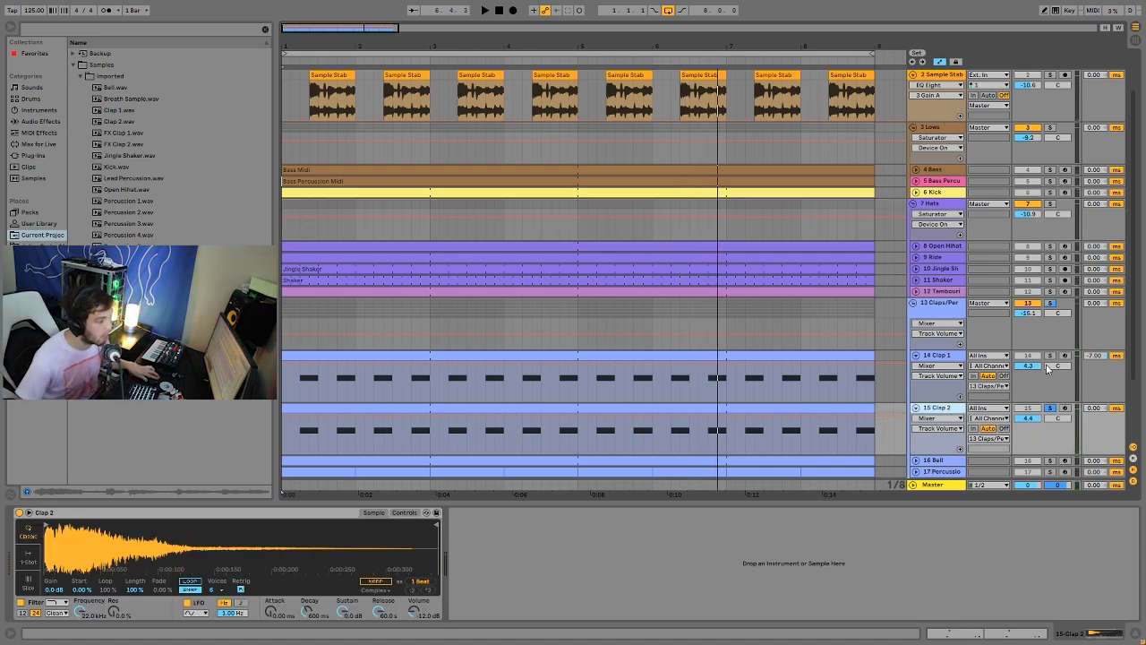
ctrl+click(1050, 355)
key(space)
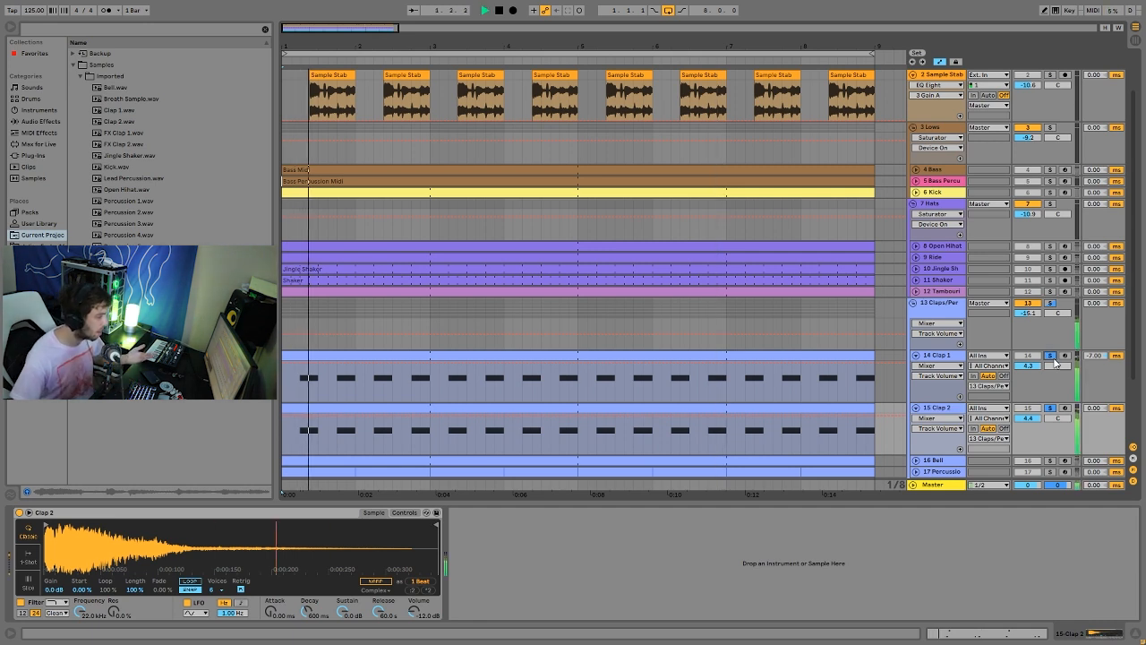
key(space)
click(1050, 356)
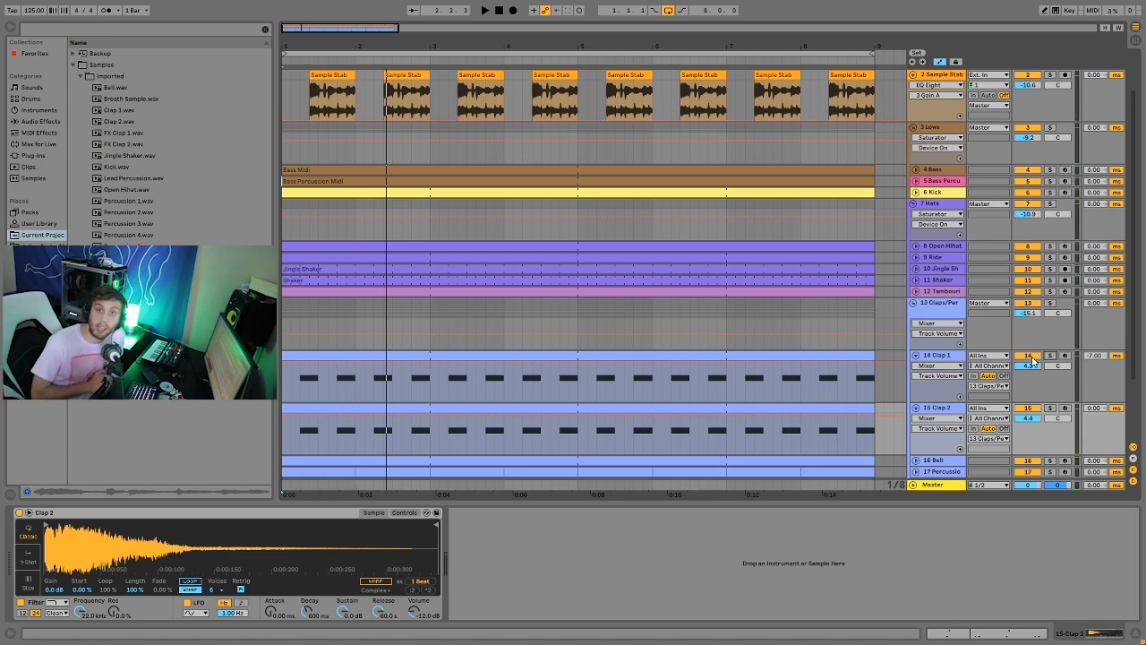
Play the full mix with both claps, then mute Clap 1 and play the mix without it.
scroll(985, 363, down, 4)
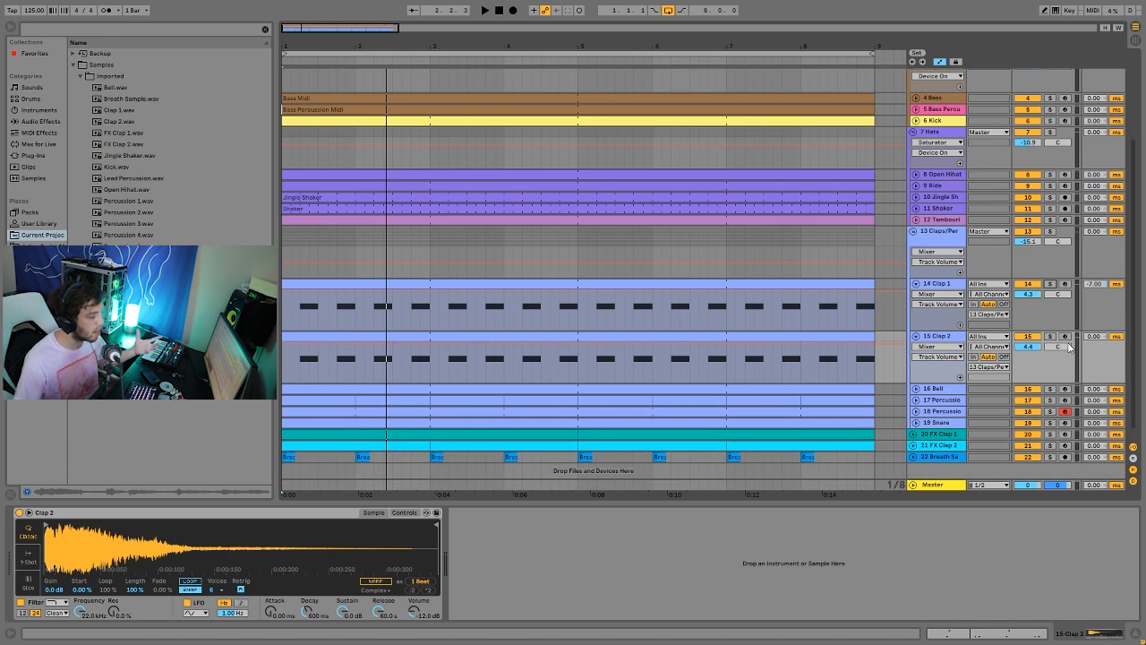
key(space)
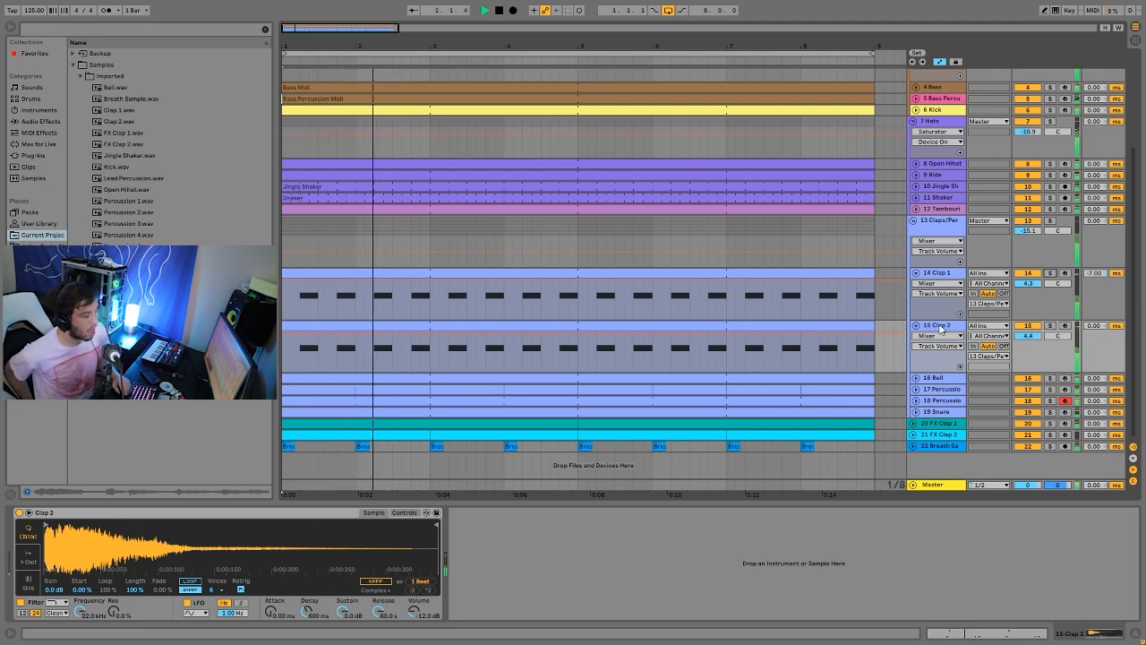
key(space)
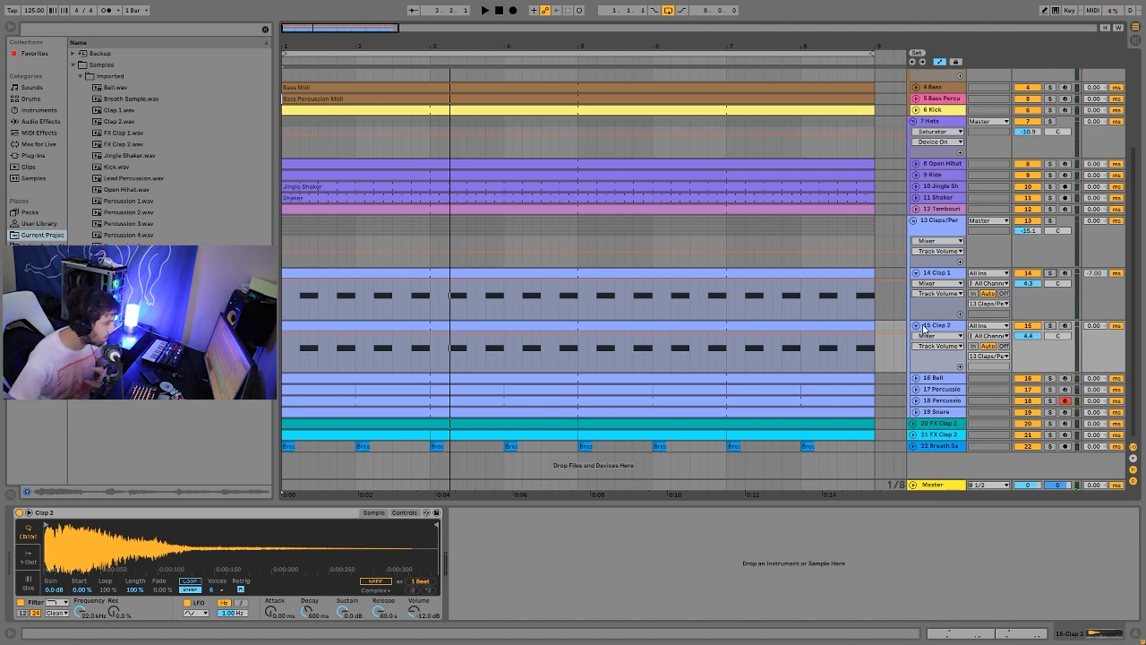
click(1028, 273)
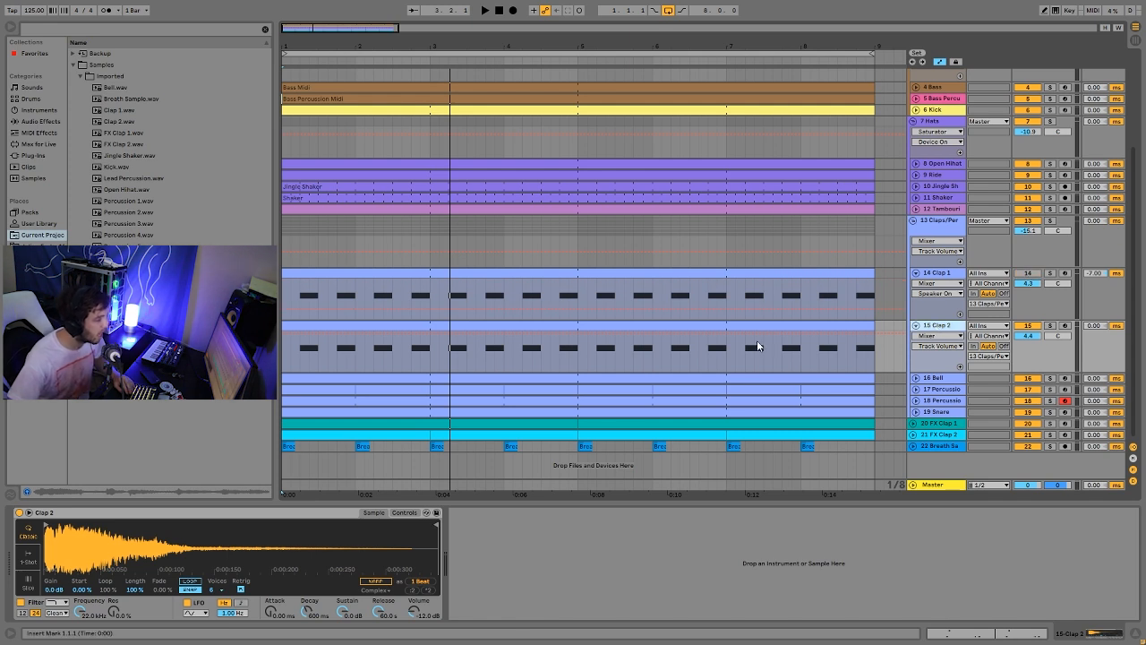
key(space)
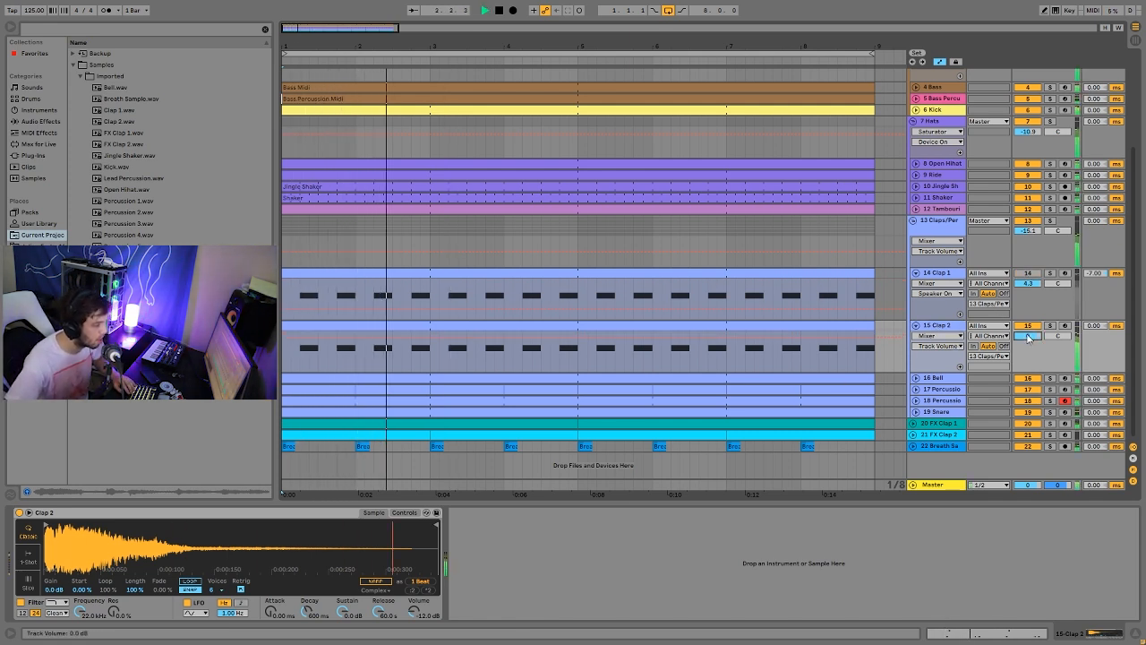
Unmute Clap 1 and play the full mix with both claps layered.
key(space)
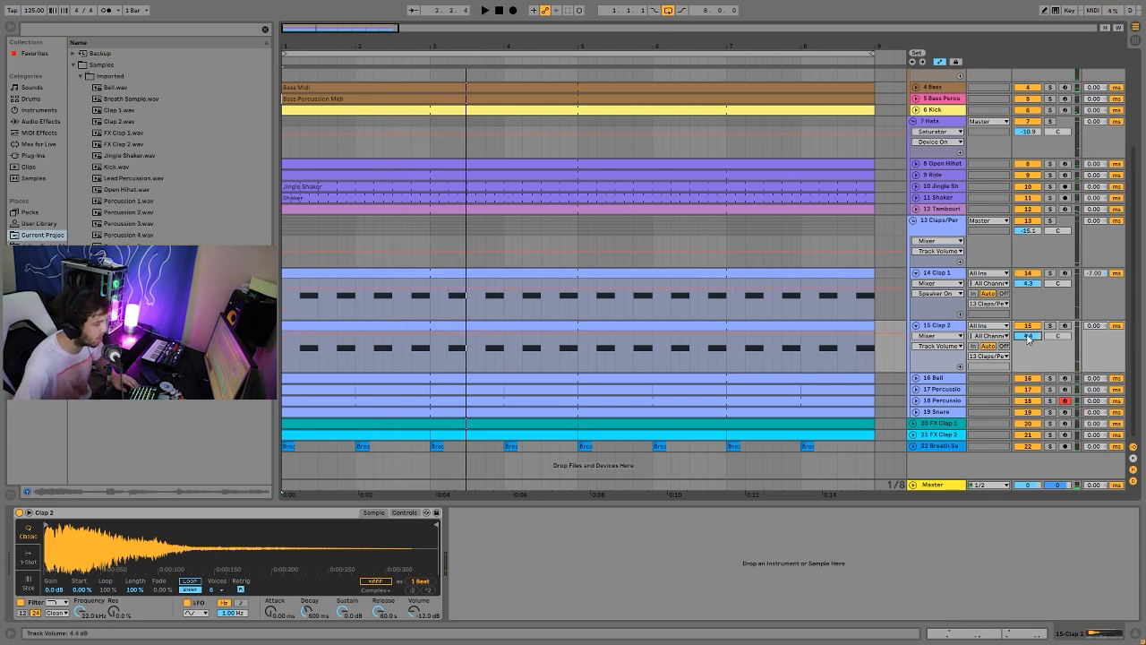
key(space)
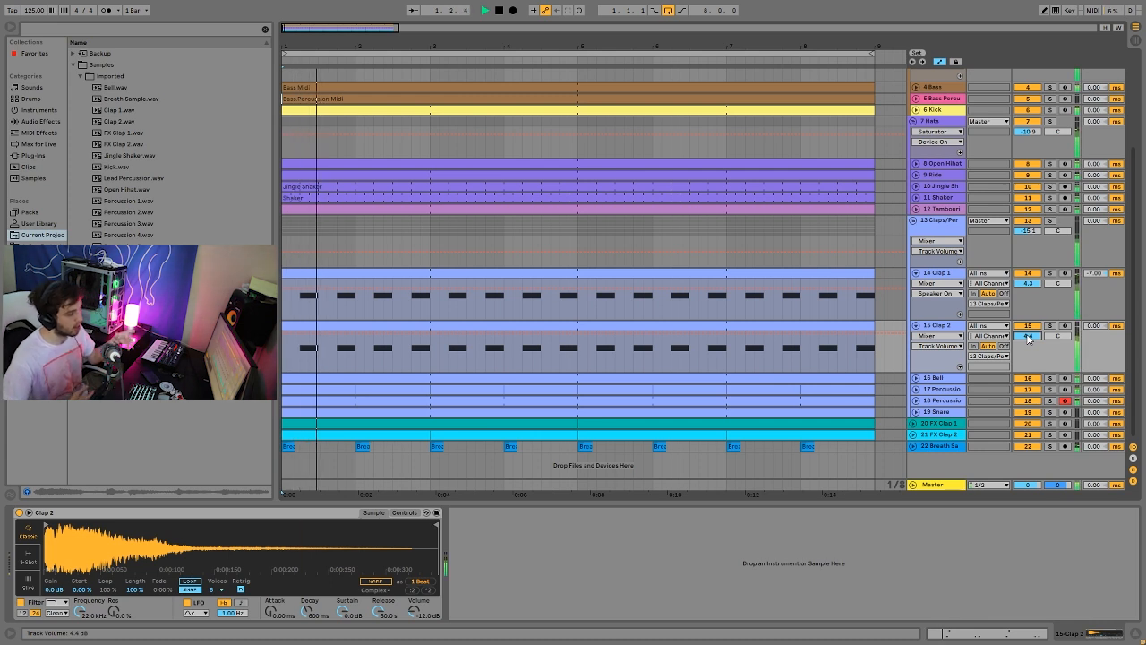
key(space)
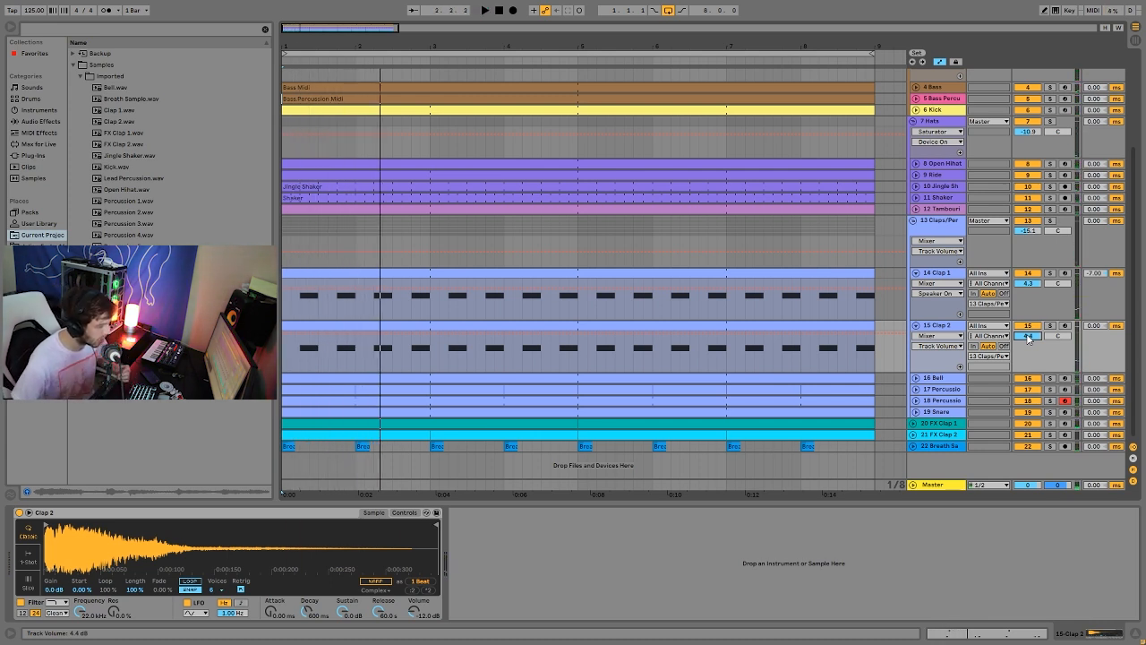
Select and solo the Bell track, unfold its lane and play it, then solo Lead Percussion for comparison.
click(951, 383)
key(space)
click(915, 380)
scroll(945, 343, down, 1)
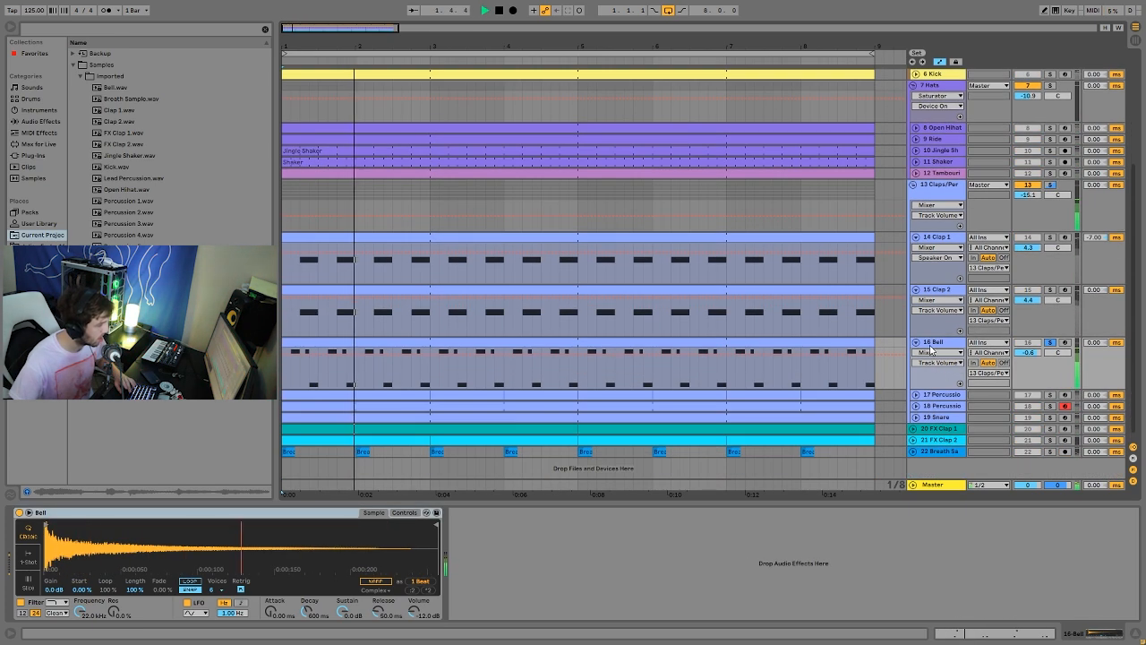
scroll(985, 269, up, 5)
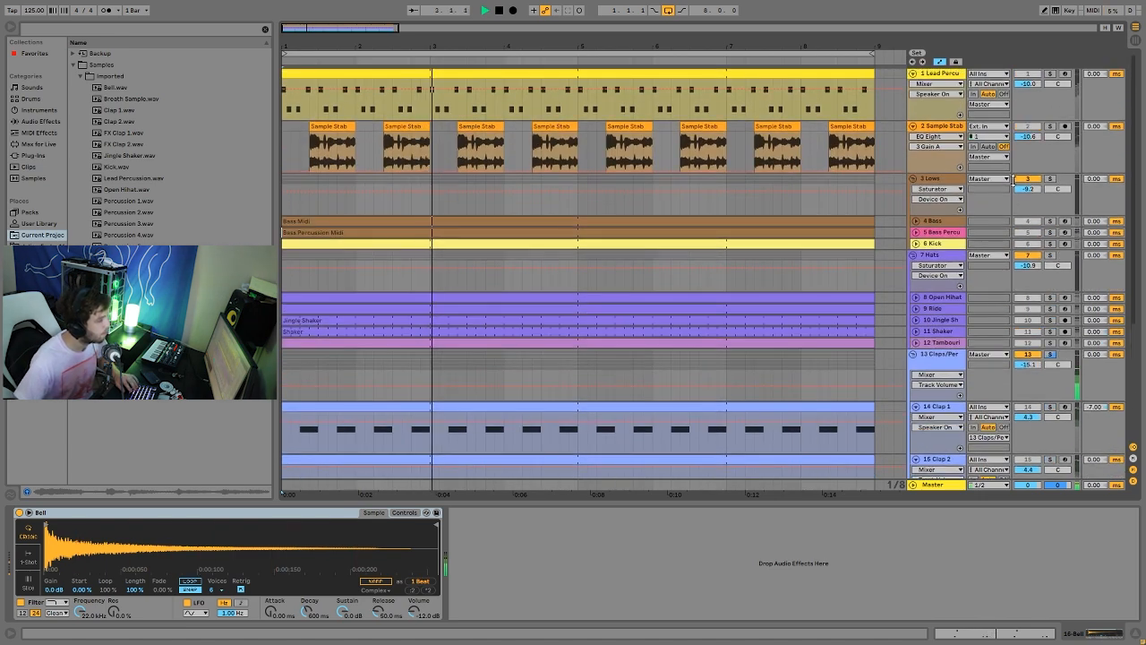
click(1049, 75)
scroll(1074, 269, down, 4)
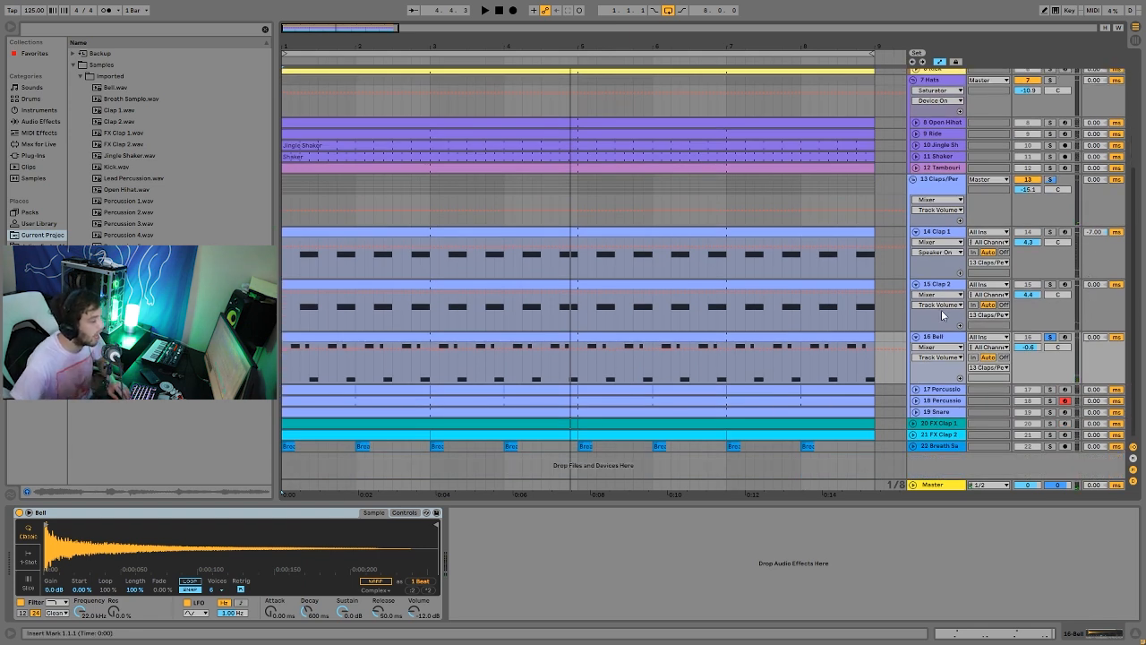
Play Clap 1, Clap 2 and Bell soloed together, then clear their solos.
key(space)
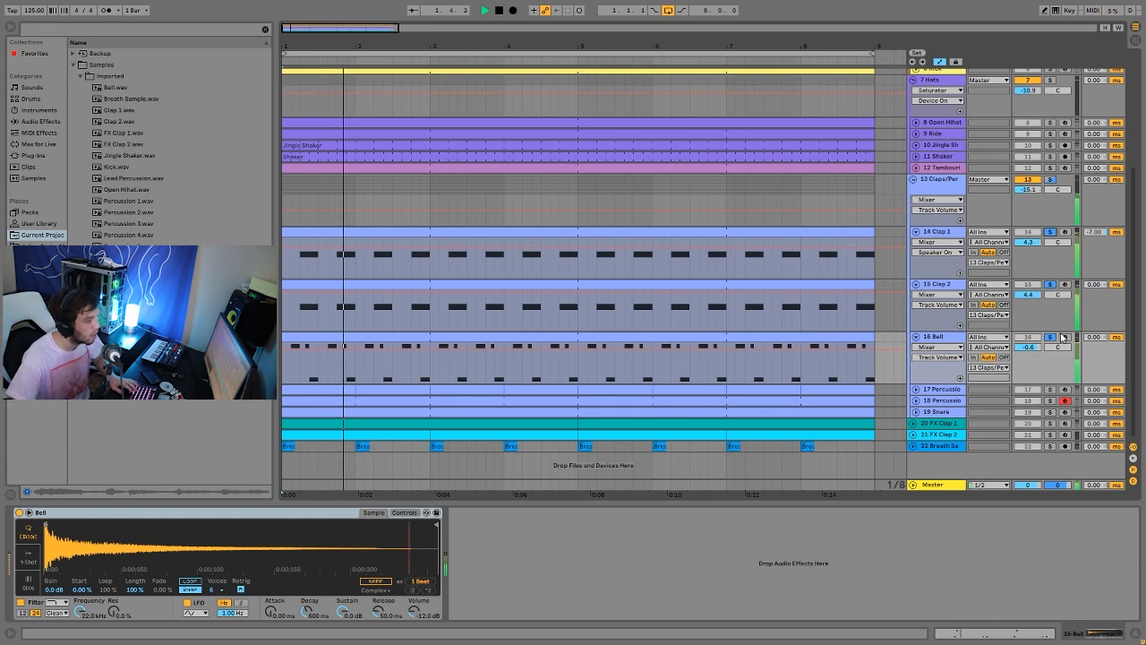
key(space)
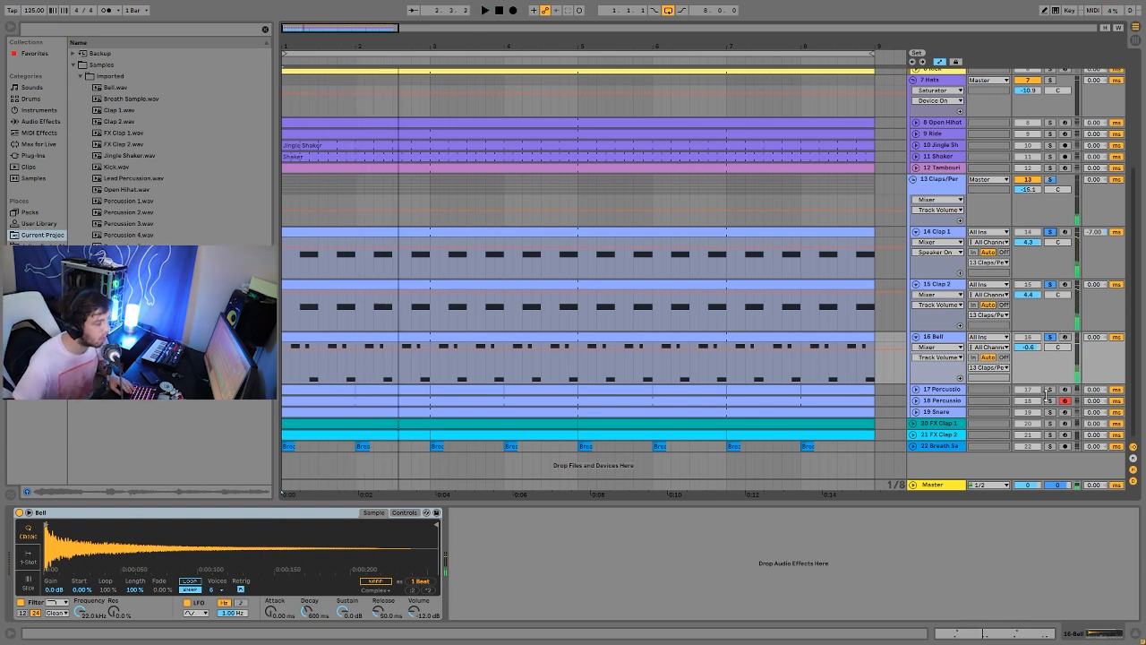
click(1050, 338)
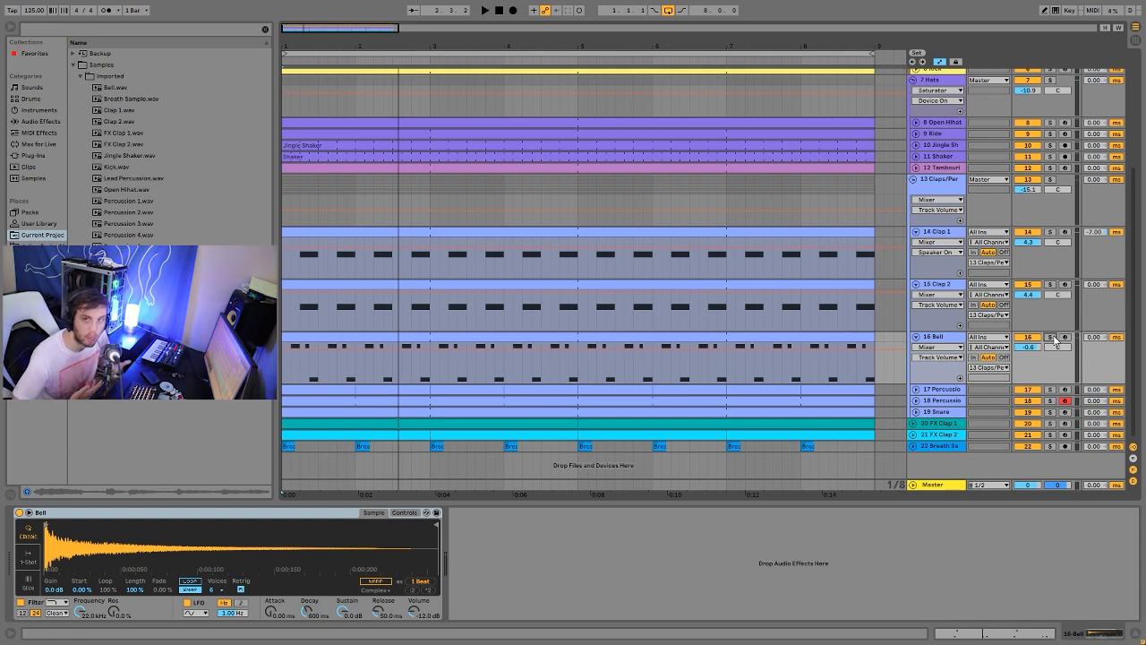
Play the full mix twice from the start with the claps and Bell included.
key(space)
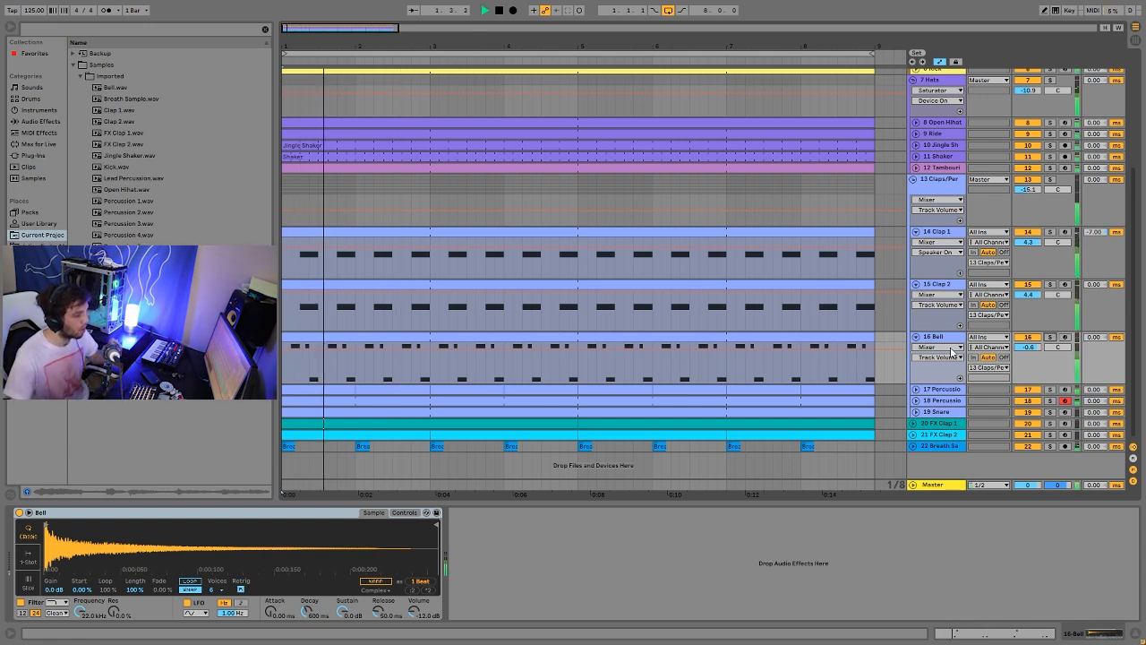
key(space)
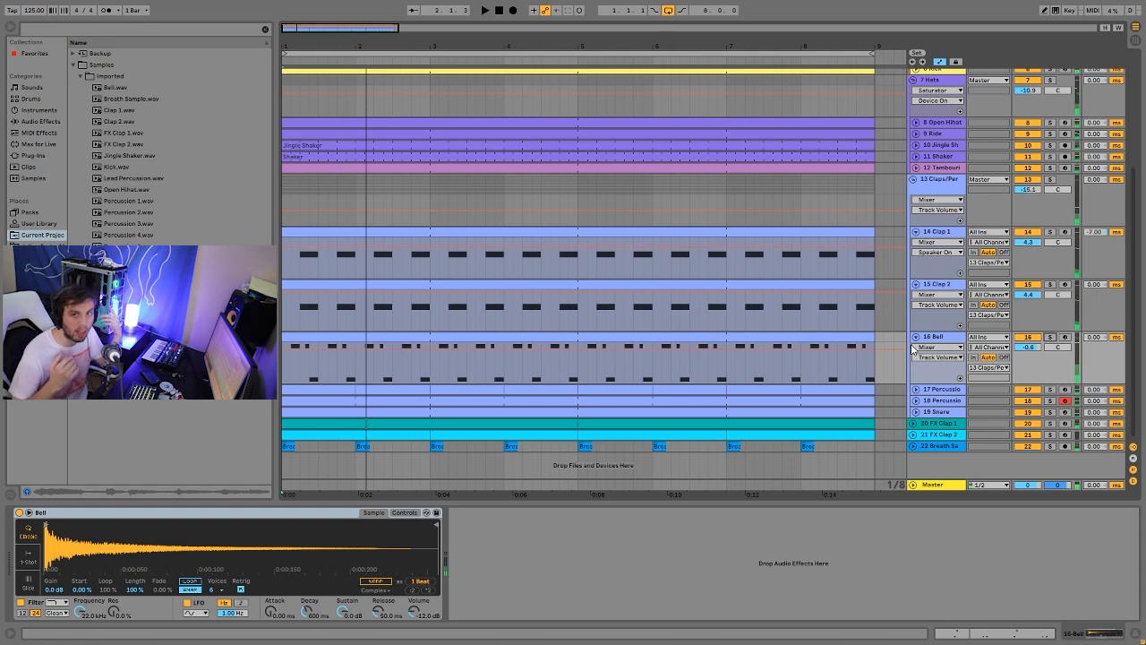
key(space)
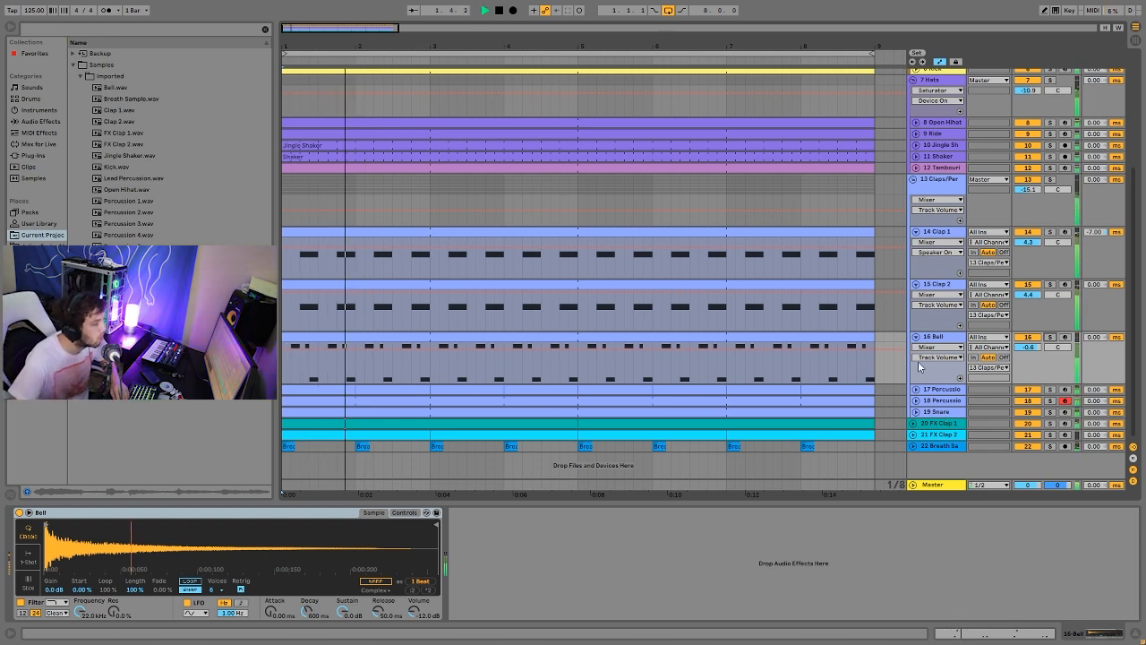
key(space)
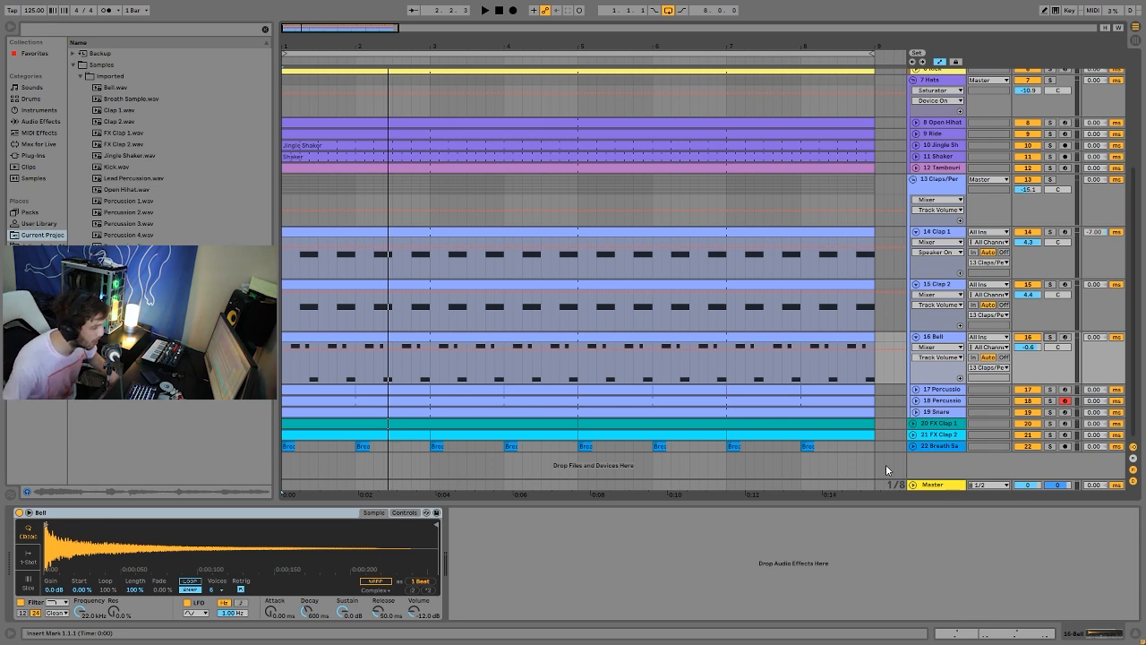
Select and solo the Percussions track, unfold its lane, and play its Drum Rack pattern alone twice.
click(934, 391)
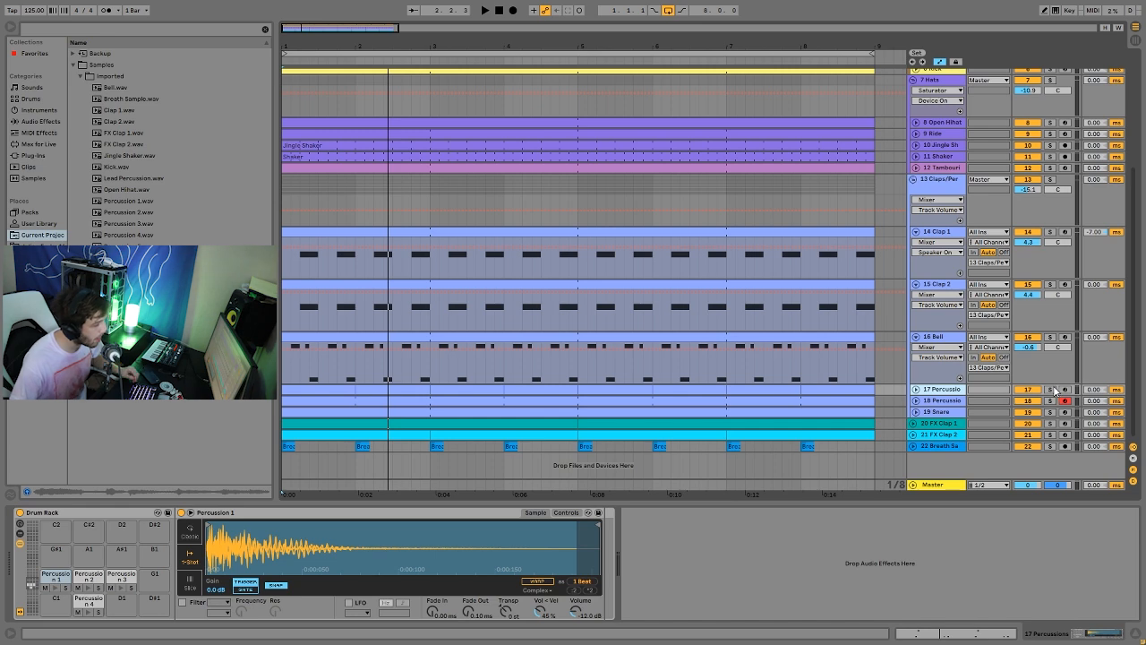
click(1051, 389)
key(space)
click(916, 390)
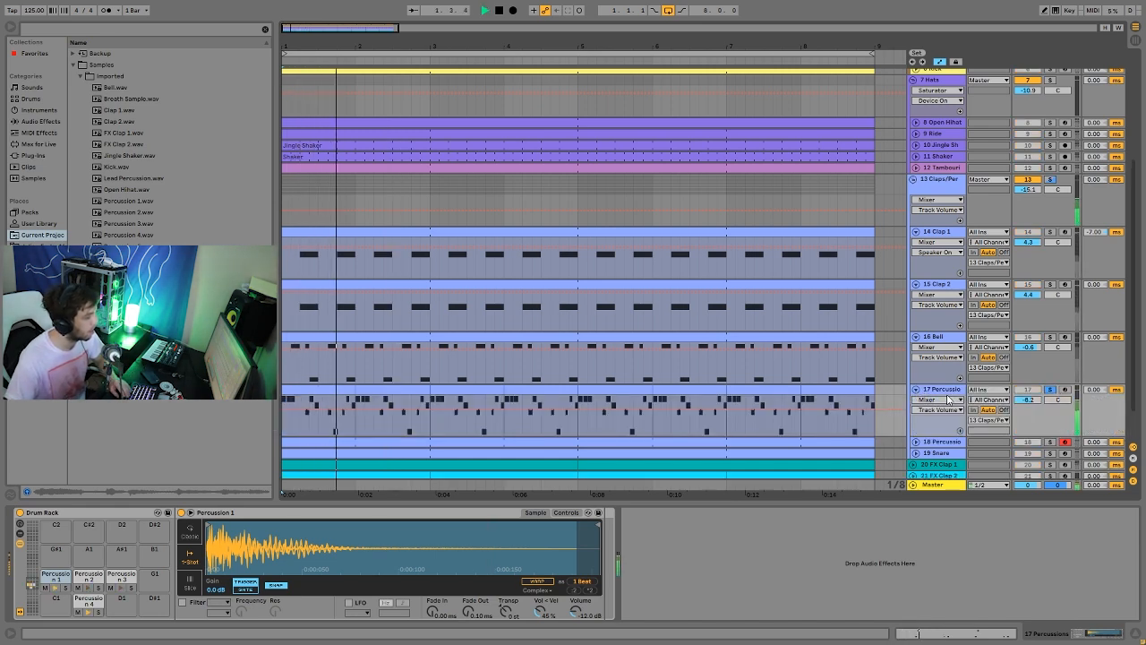
scroll(920, 436, down, 1)
scroll(920, 436, down, 1)
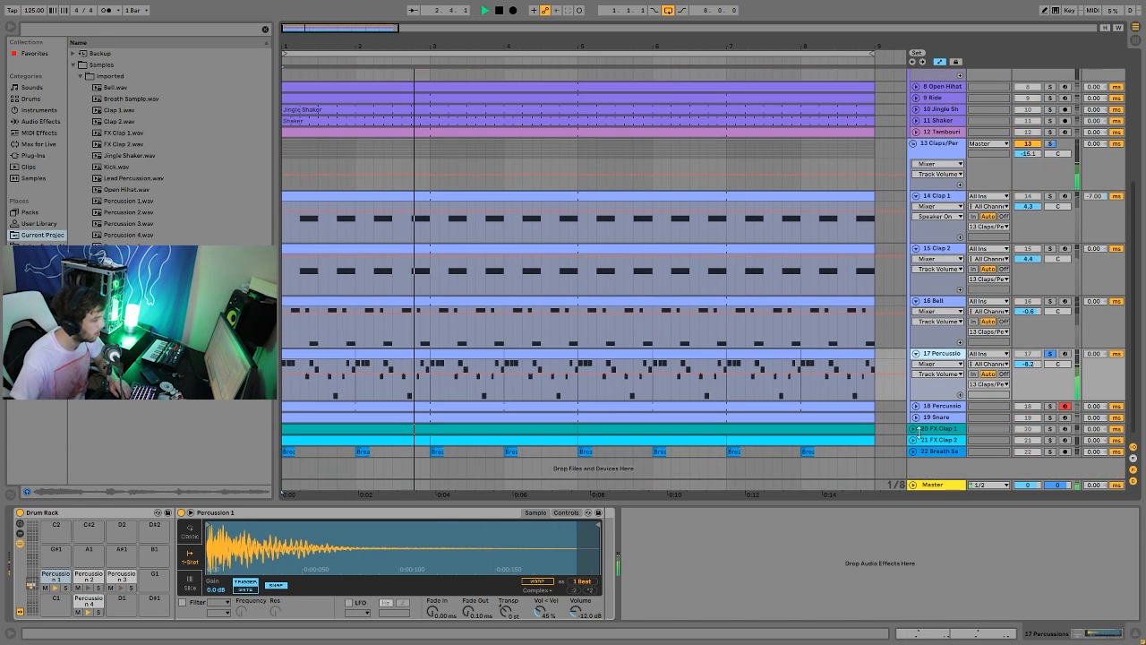
key(space)
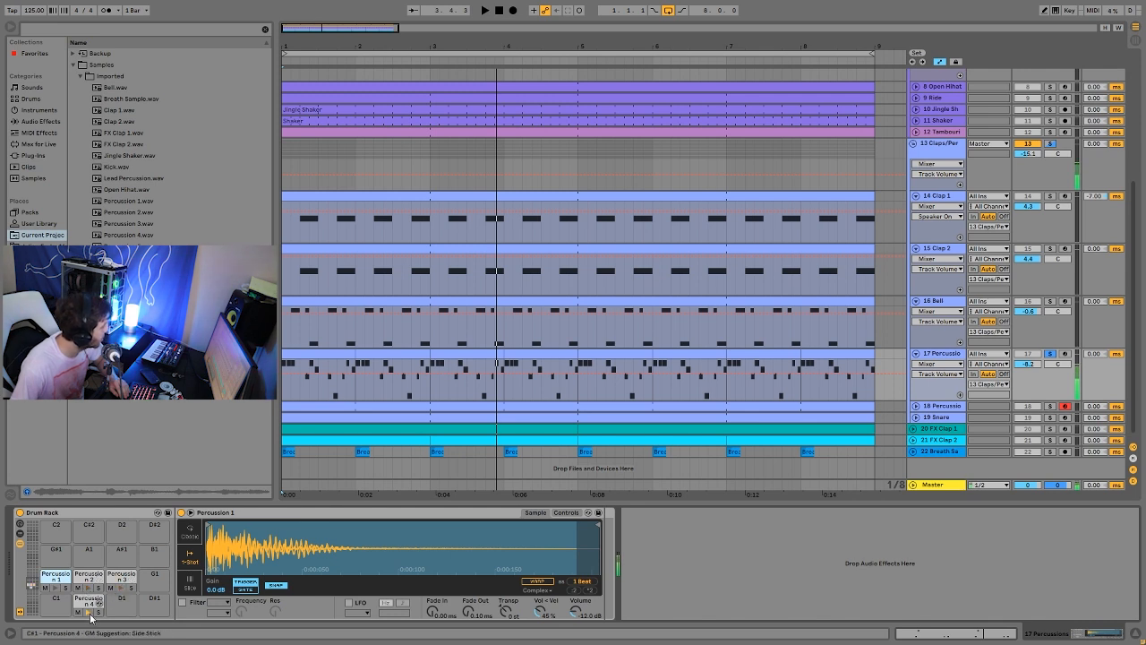
key(space)
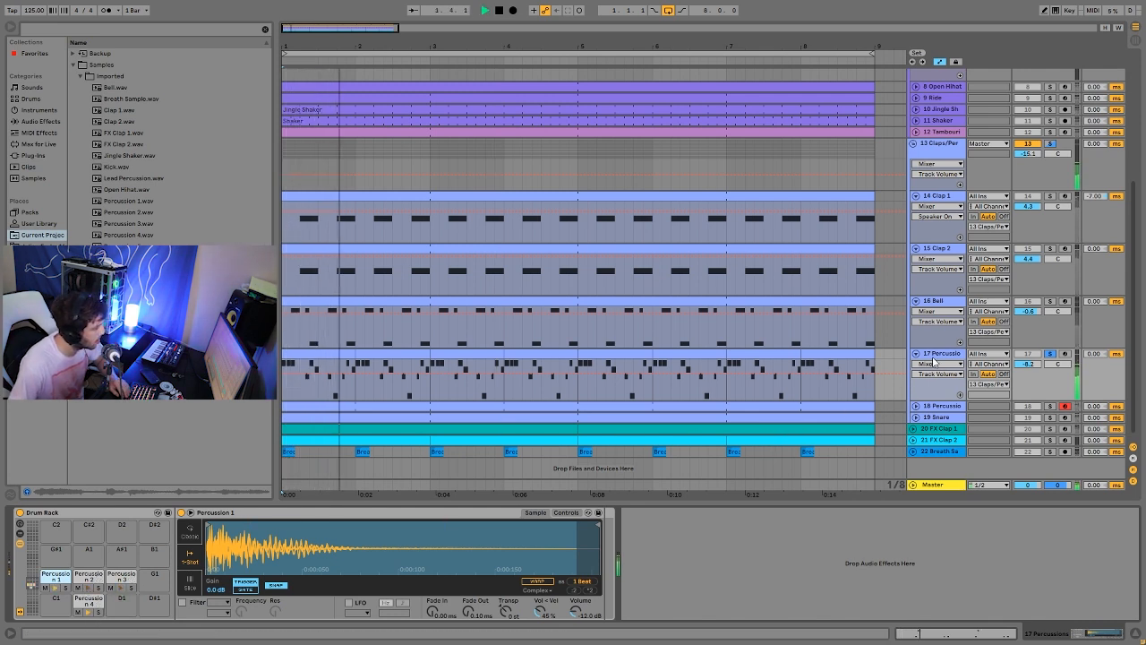
Clear the Percussions solo, play the full mix with the track included, then stop and mute Percussions.
key(space)
click(1050, 354)
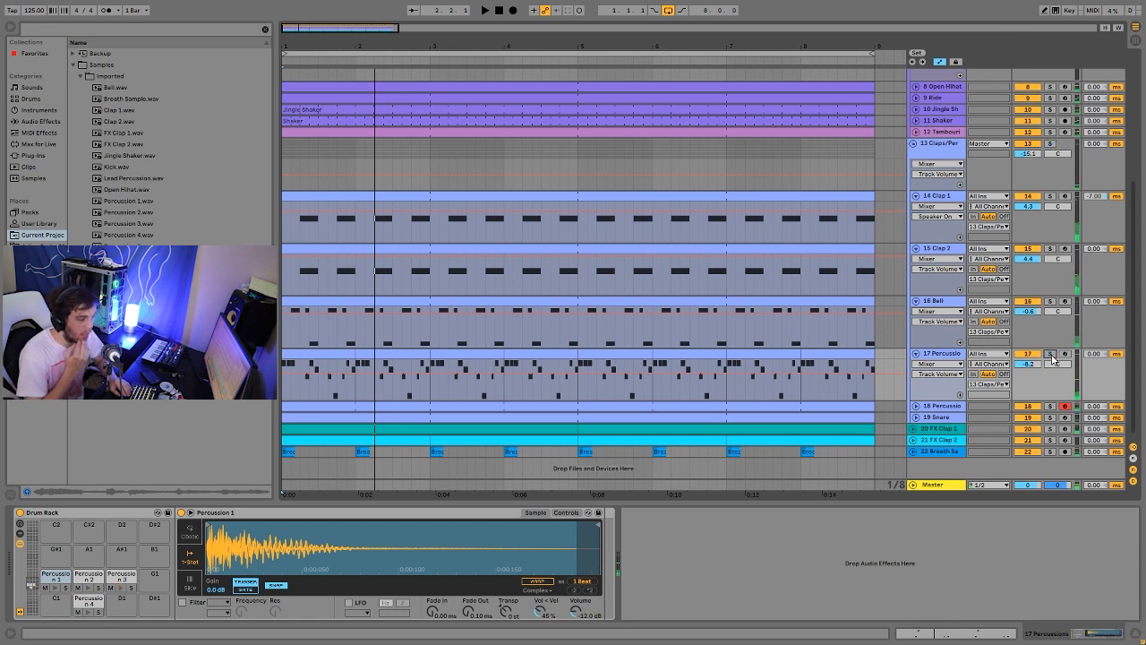
key(space)
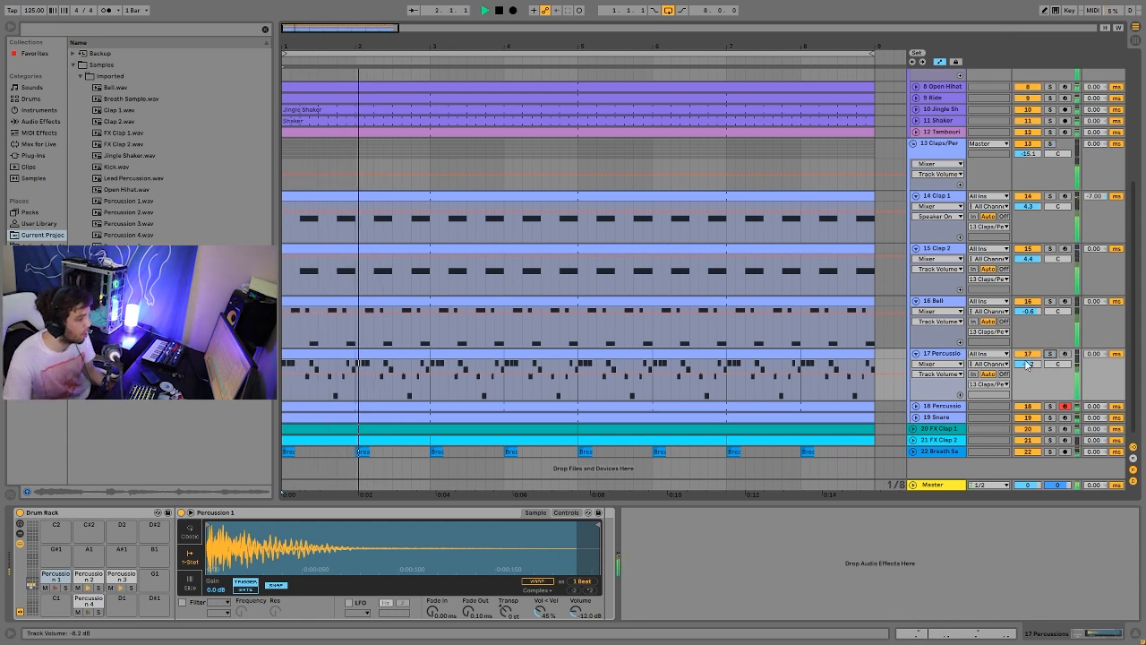
key(space)
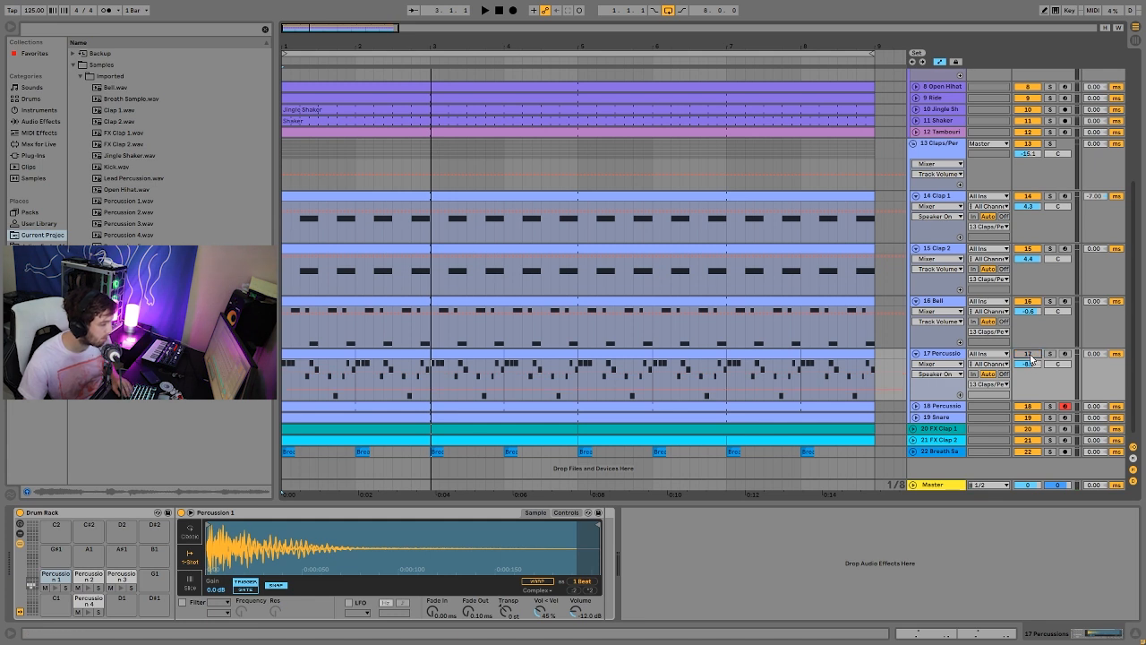
Play the mix with Percussions muted, then unmute the track and play the mix again to compare.
key(space)
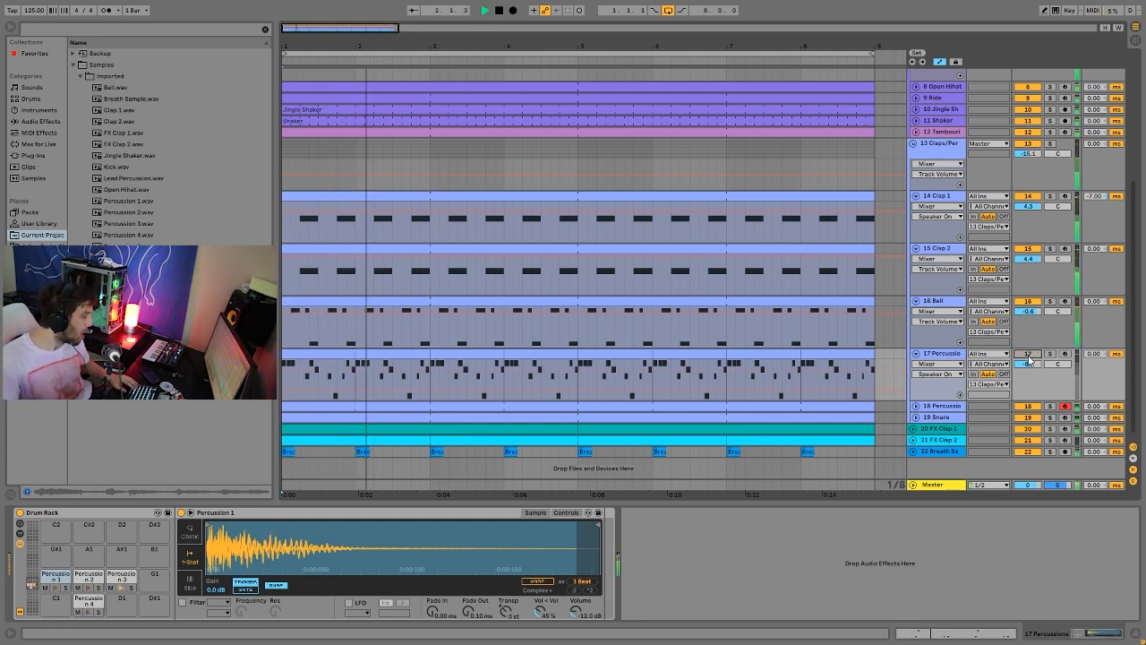
key(space)
key(space)
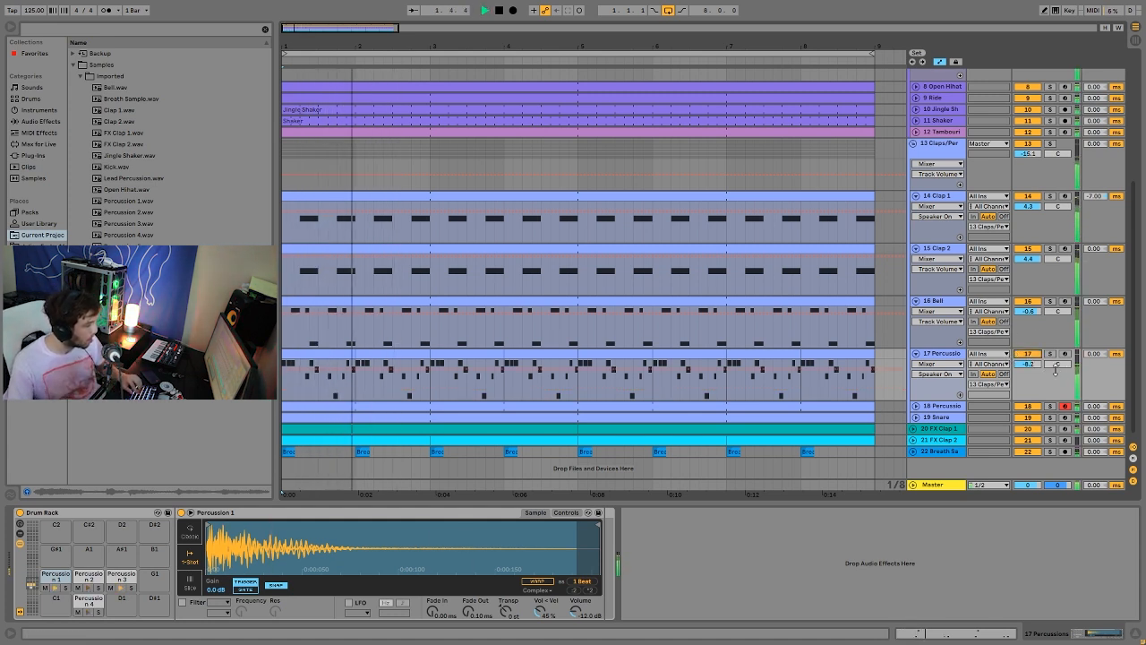
key(space)
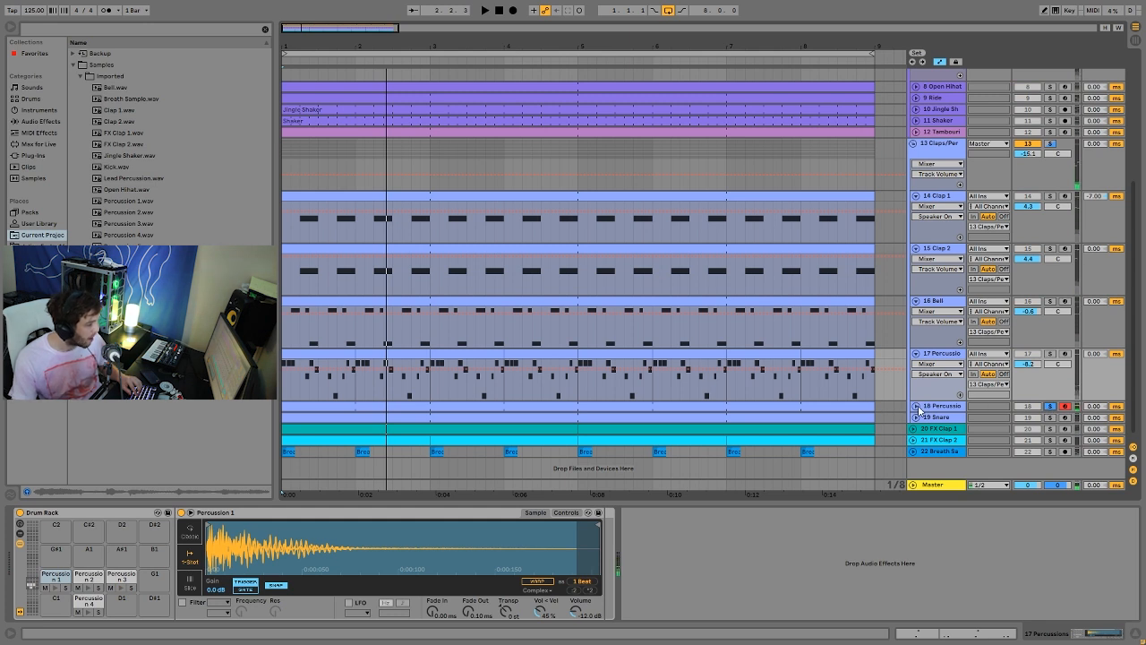
Solo and unfold the Percussion 5 track, play it alone, then clear its solo and play the full mix.
click(915, 405)
key(space)
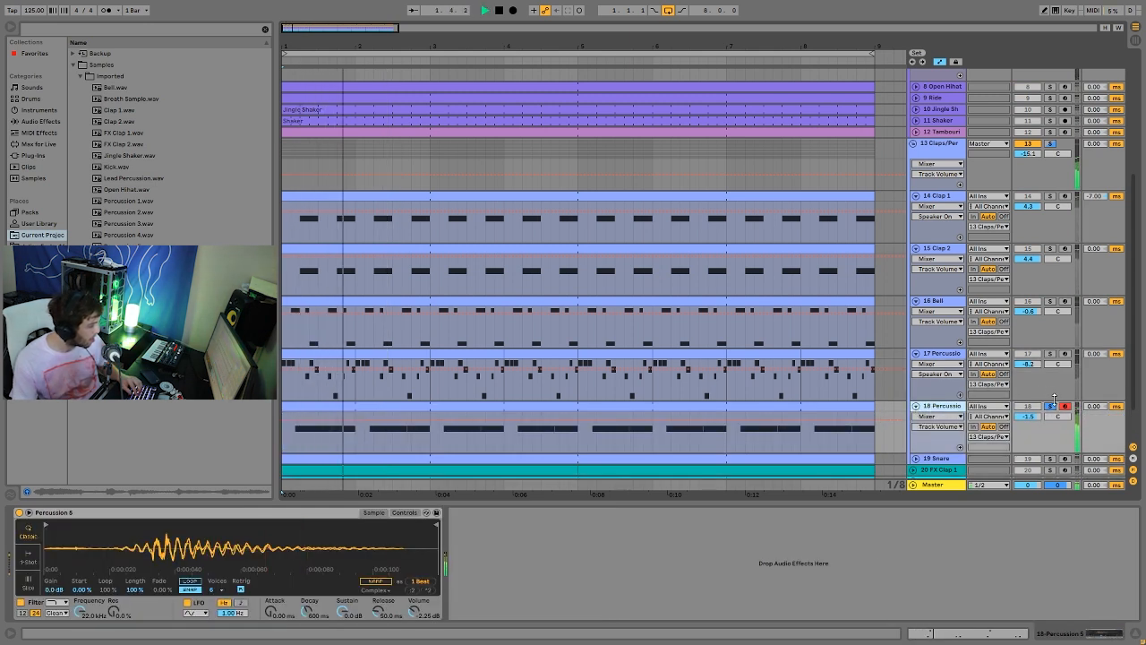
click(1050, 405)
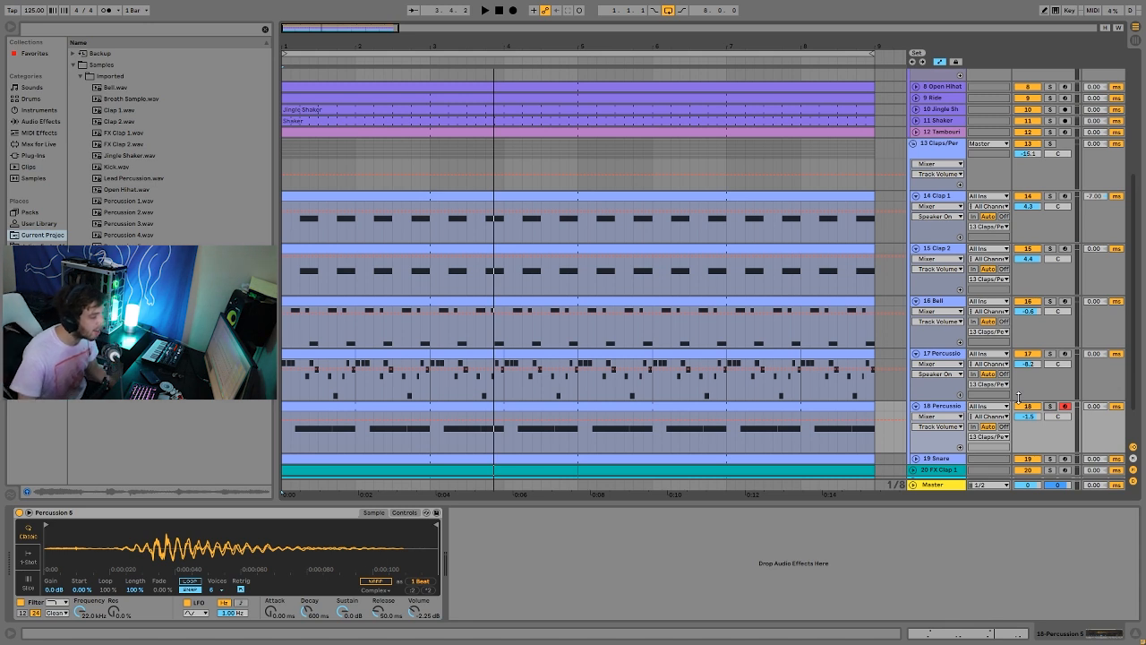
key(space)
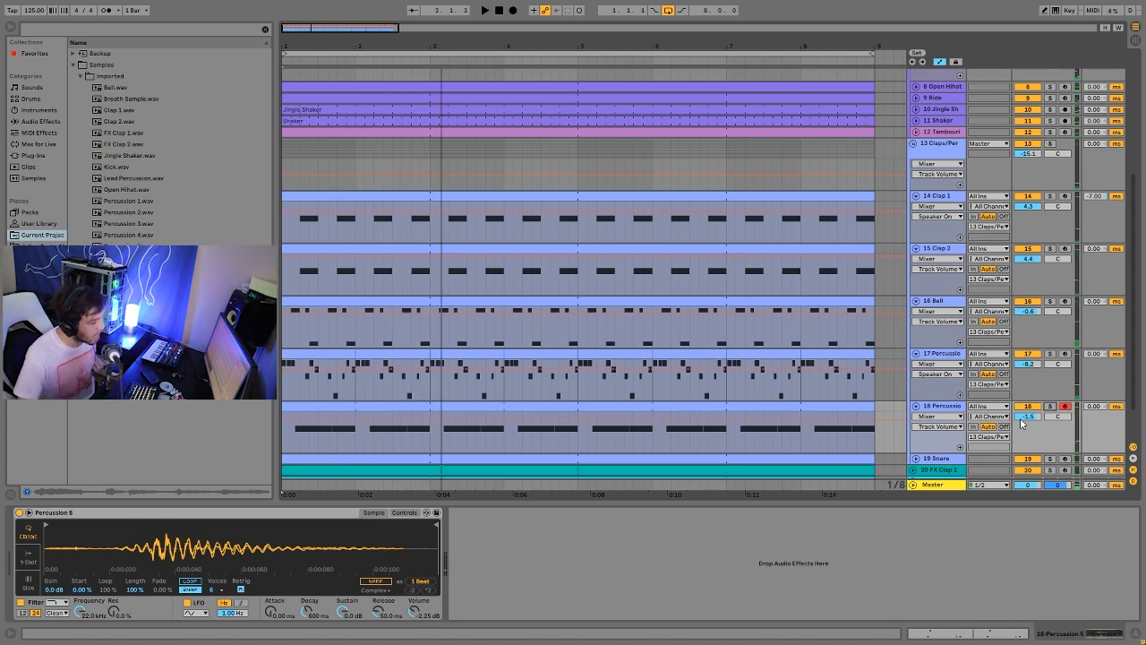
Unfold and select the Snare track, playing the full mix twice to hear the snare in context.
scroll(1049, 407, down, 2)
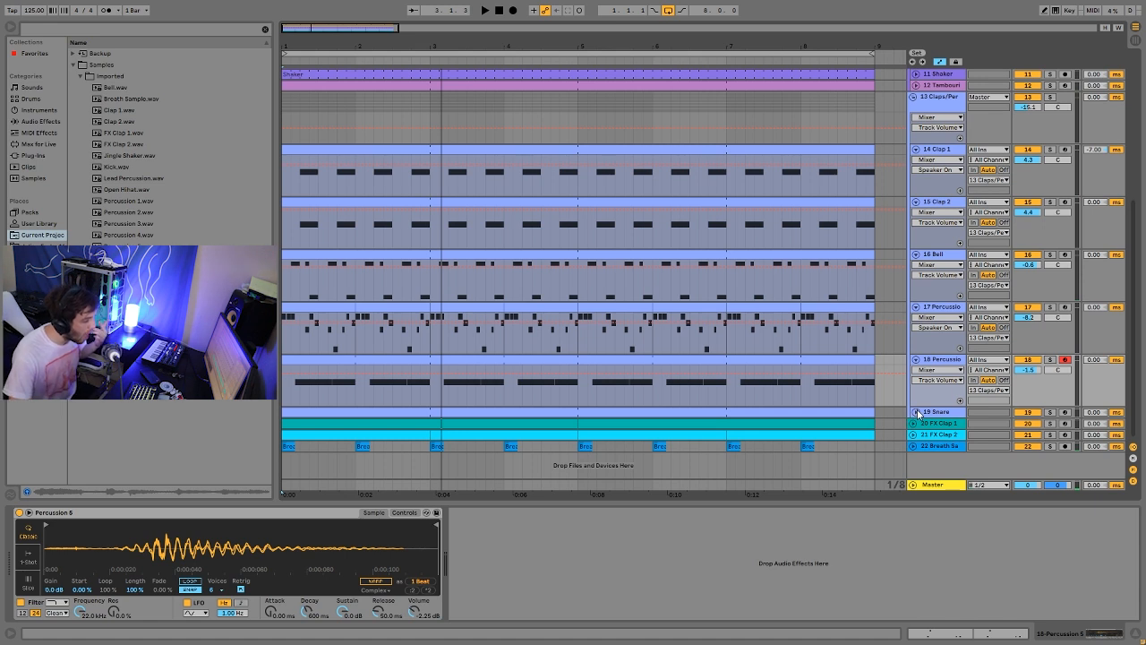
click(917, 412)
key(space)
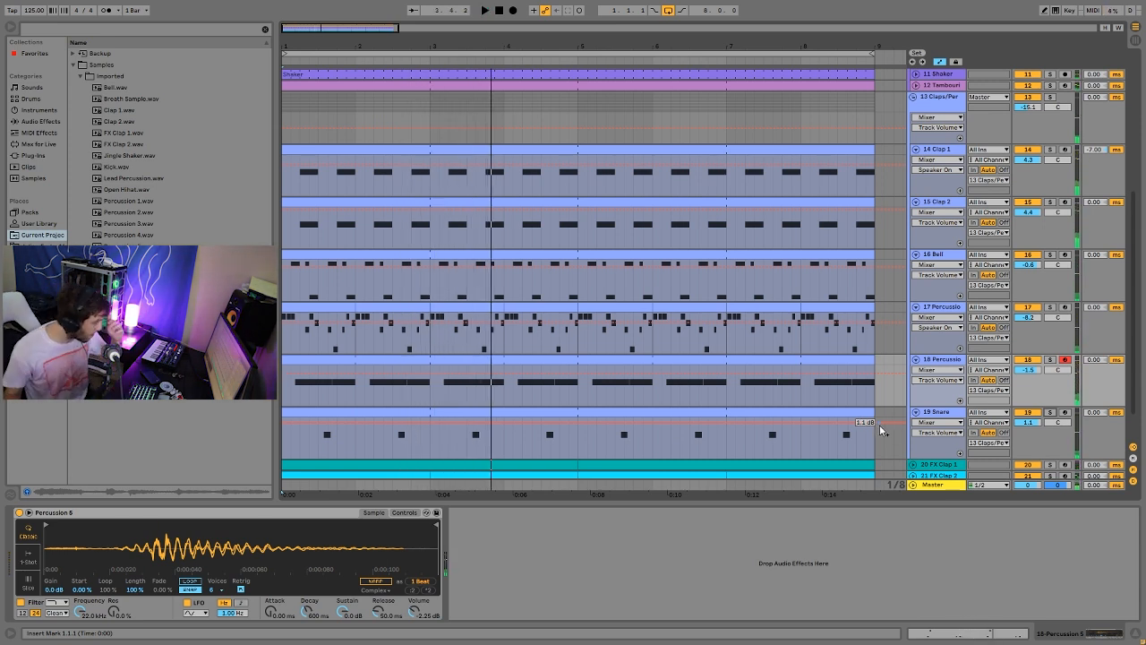
click(940, 415)
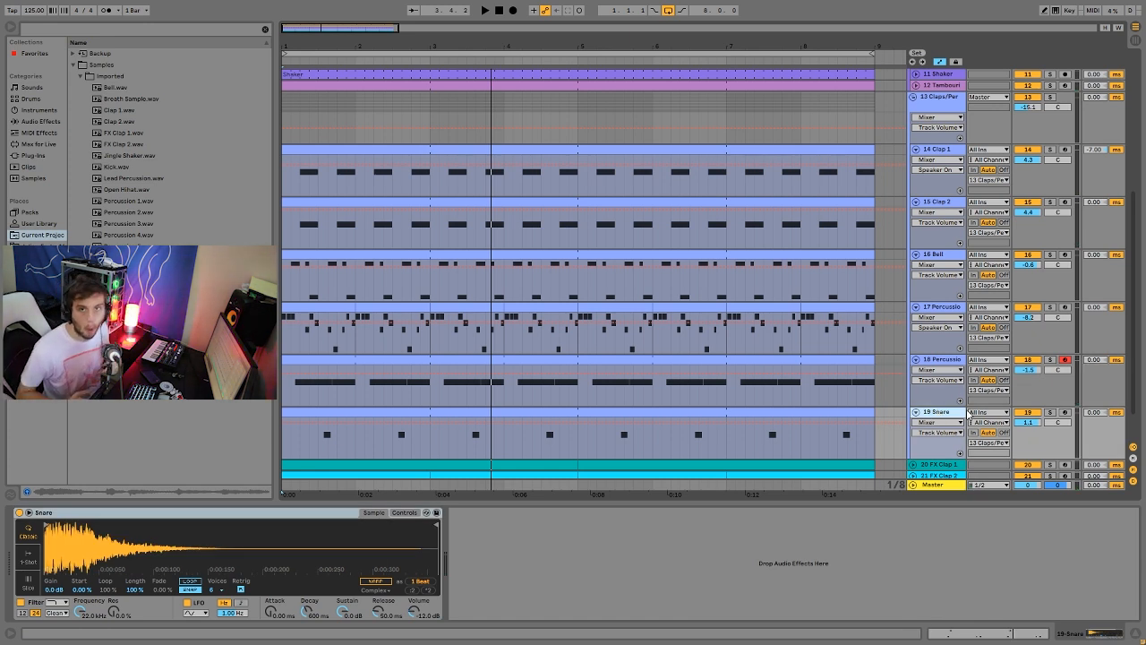
key(space)
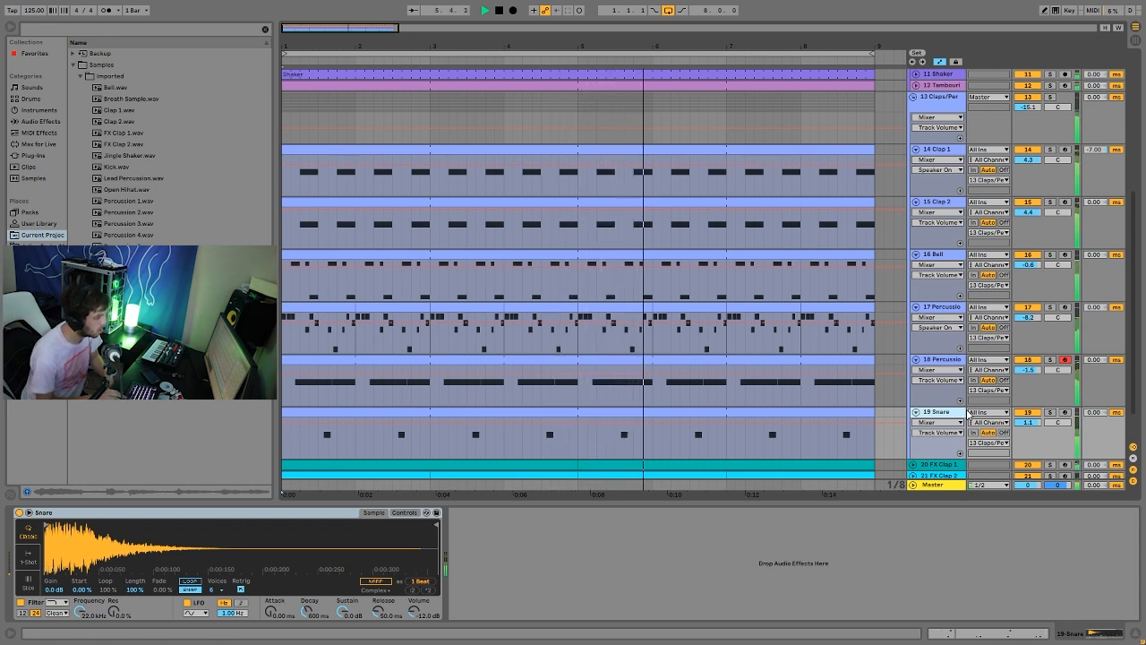
key(space)
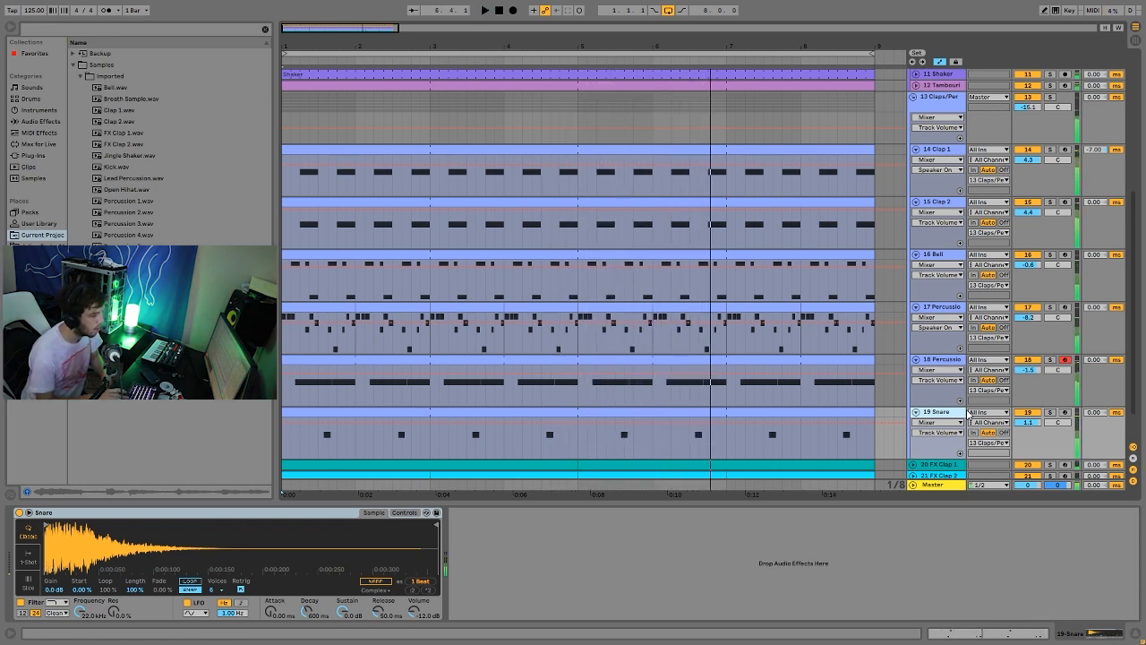
Solo the Claps/Percussion group, play it with its Drum Buss switched off and back on, then clear the solo.
scroll(920, 369, up, 3)
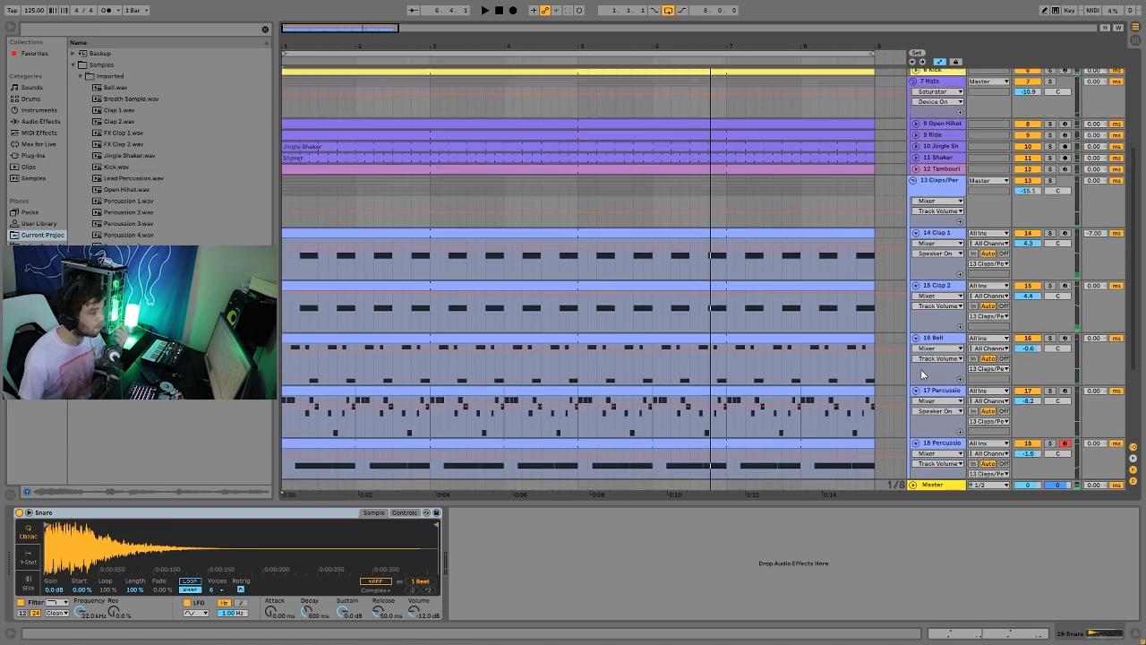
click(955, 186)
scroll(932, 307, down, 2)
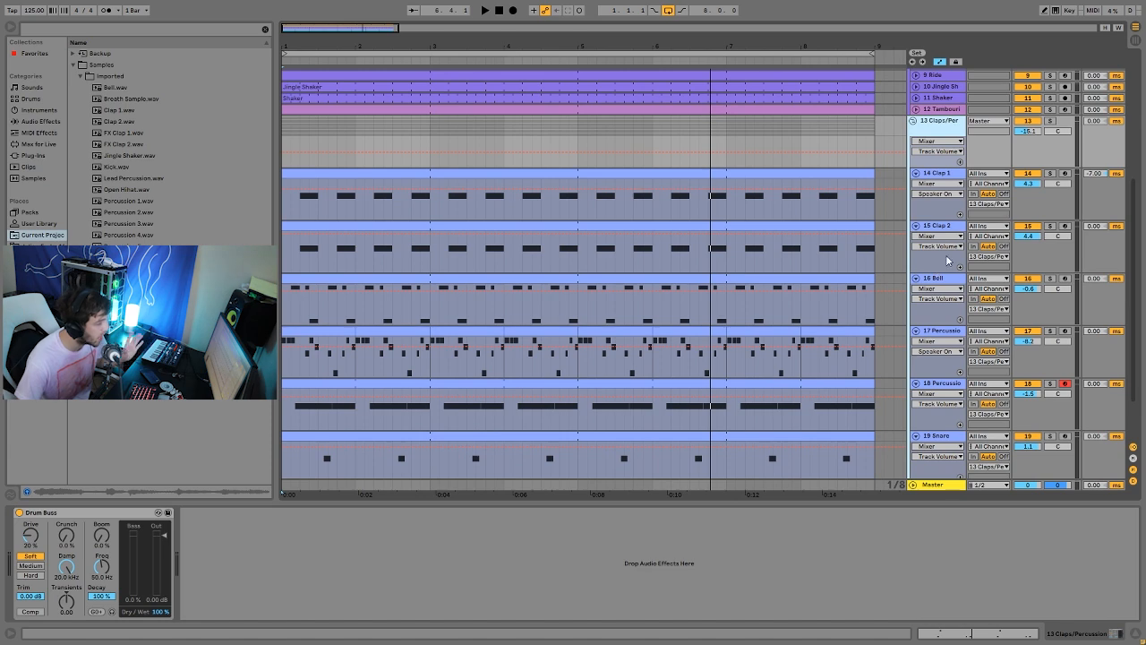
scroll(940, 274, up, 3)
click(1049, 194)
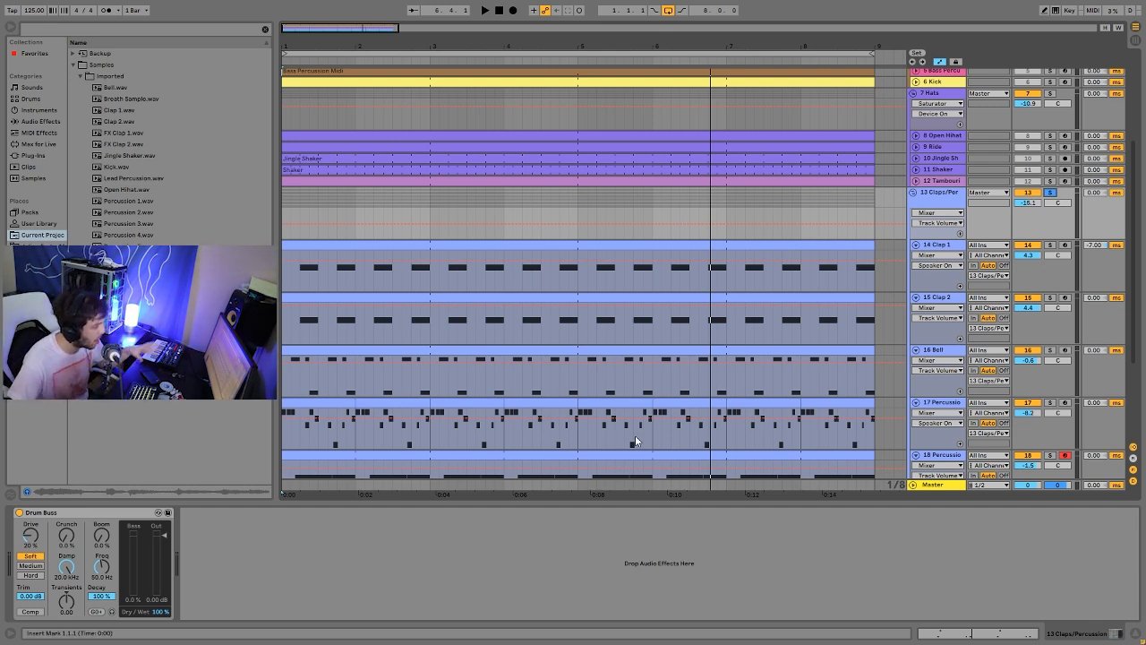
click(20, 514)
key(space)
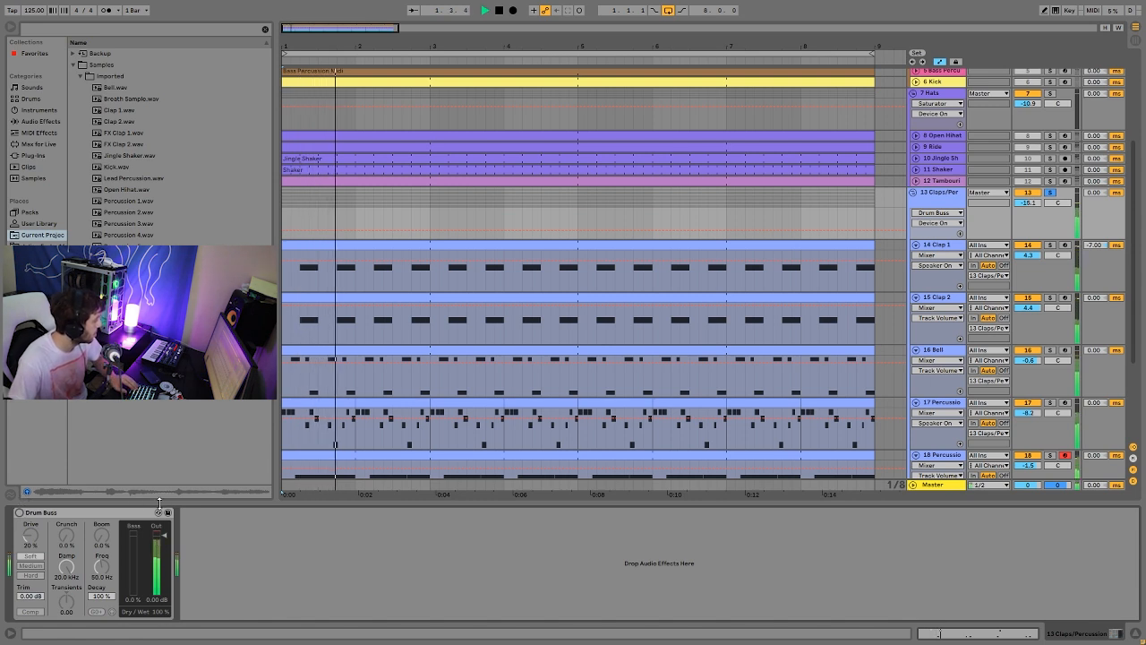
key(ctrl+z)
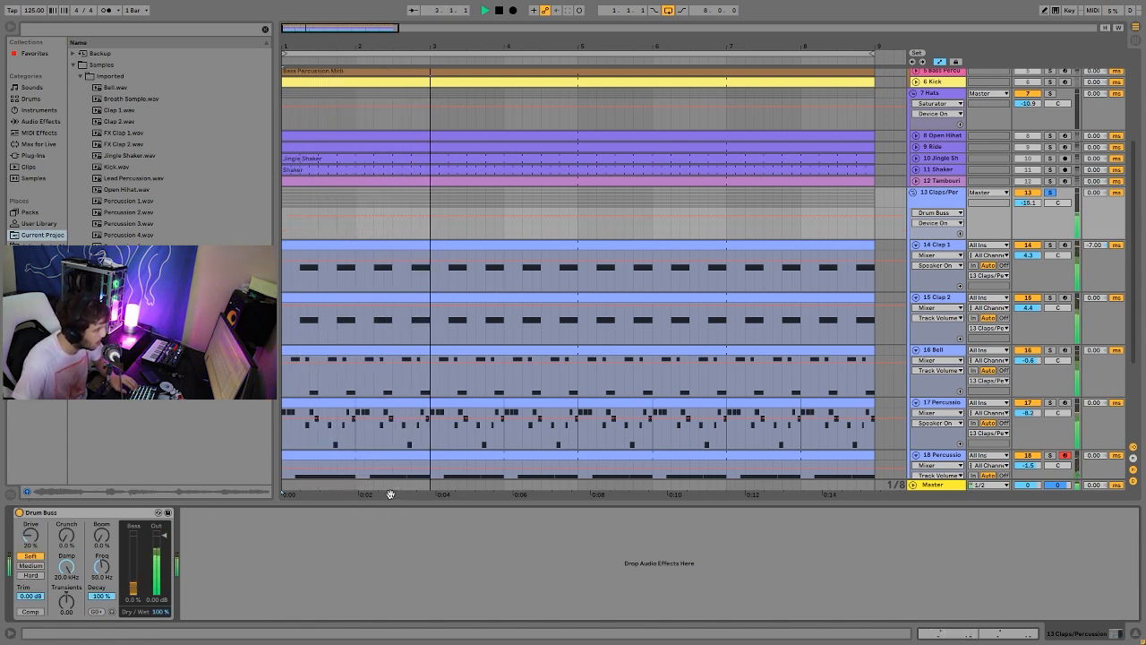
key(space)
click(1050, 192)
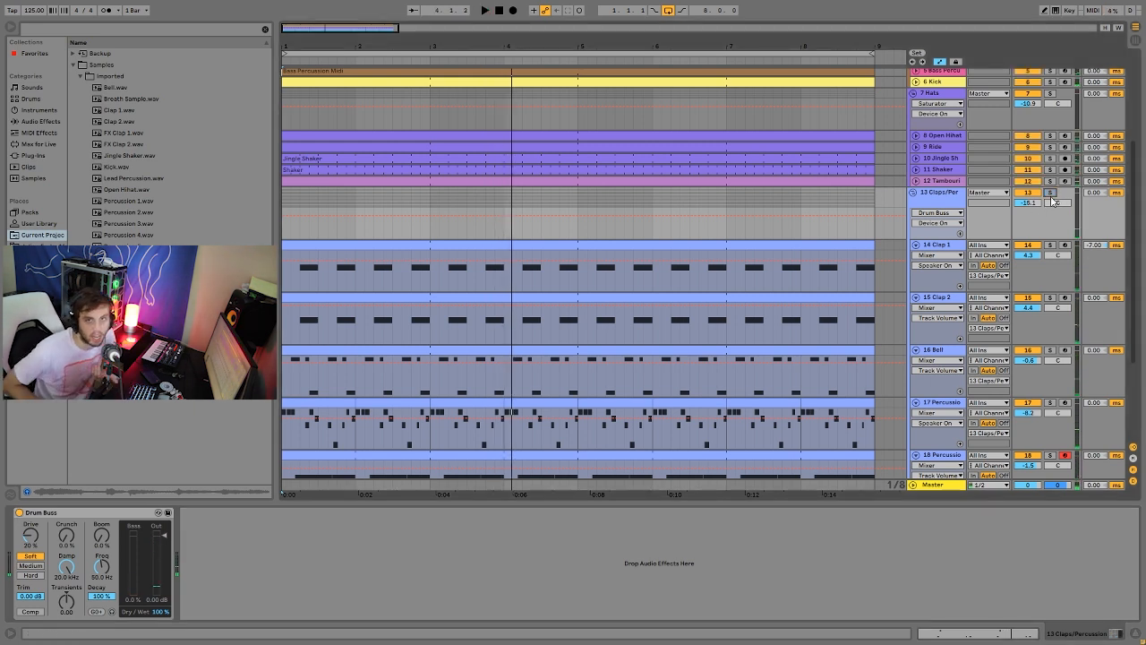
Play the full mix from the start with the Claps/Percussion group's Drum Buss active and keep the group selected.
key(space)
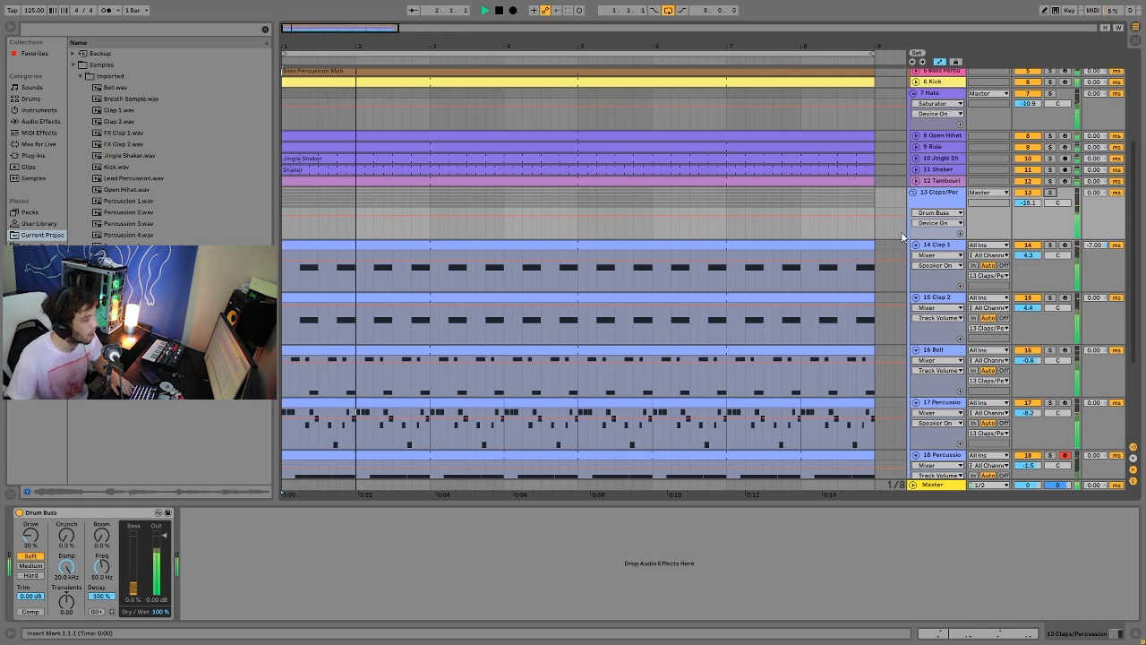
scroll(931, 295, down, 1)
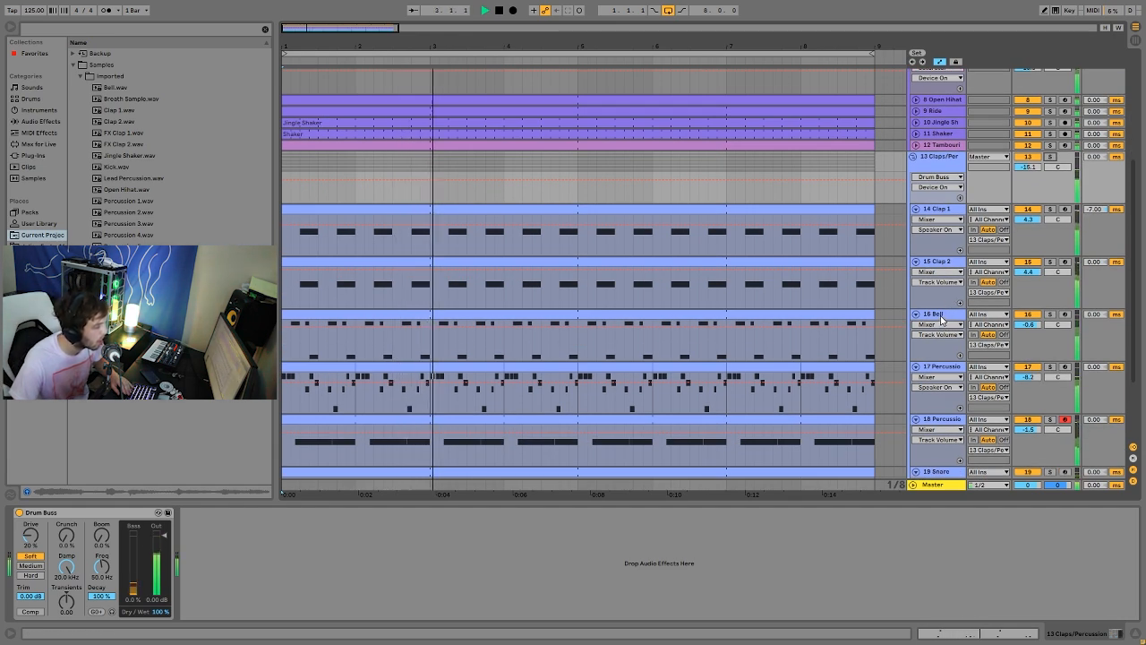
click(940, 318)
click(944, 165)
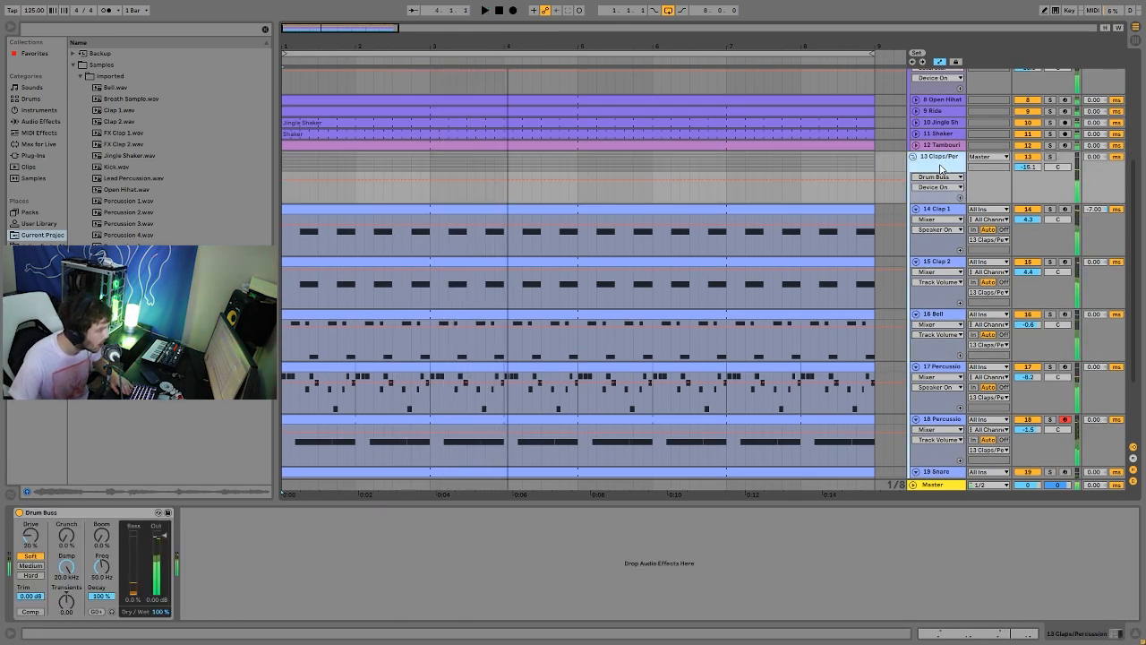
Solo and unfold FX Clap 1, FX Clap 2 and Breath Sample, play them together, then clear the solos during playback.
scroll(920, 303, down, 3)
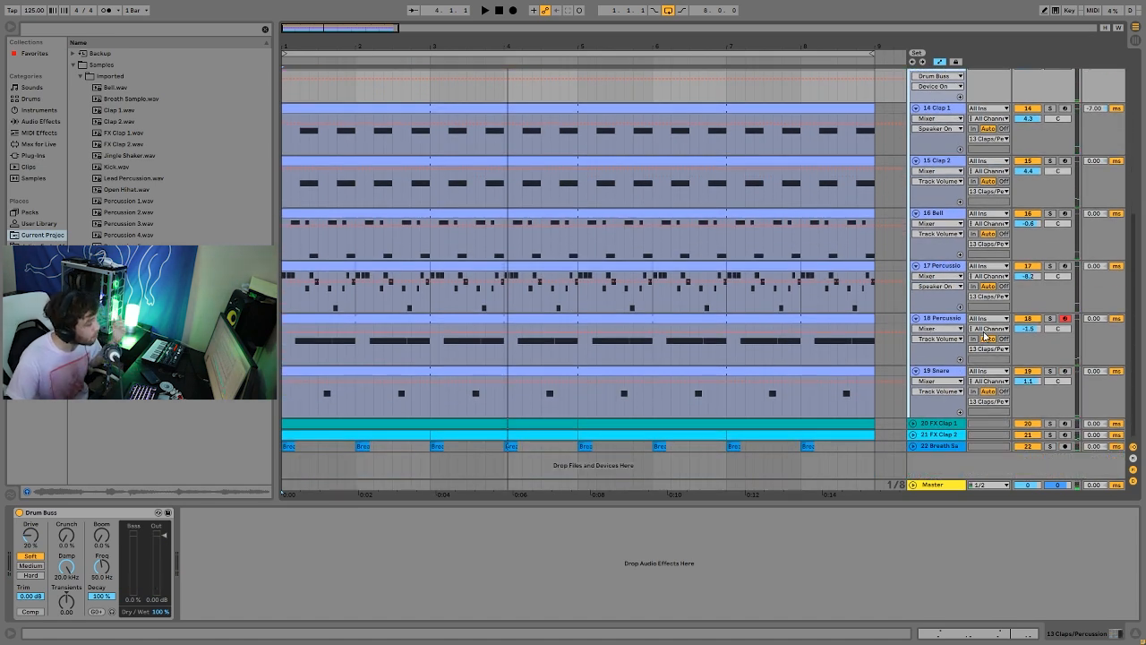
click(1050, 424)
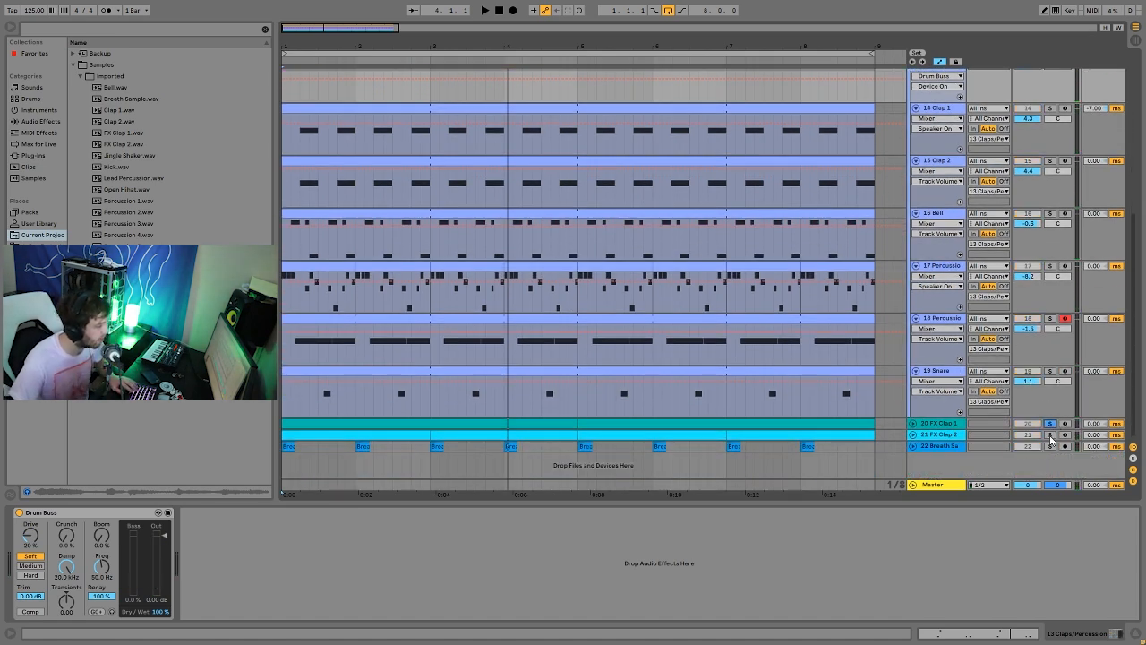
click(912, 446)
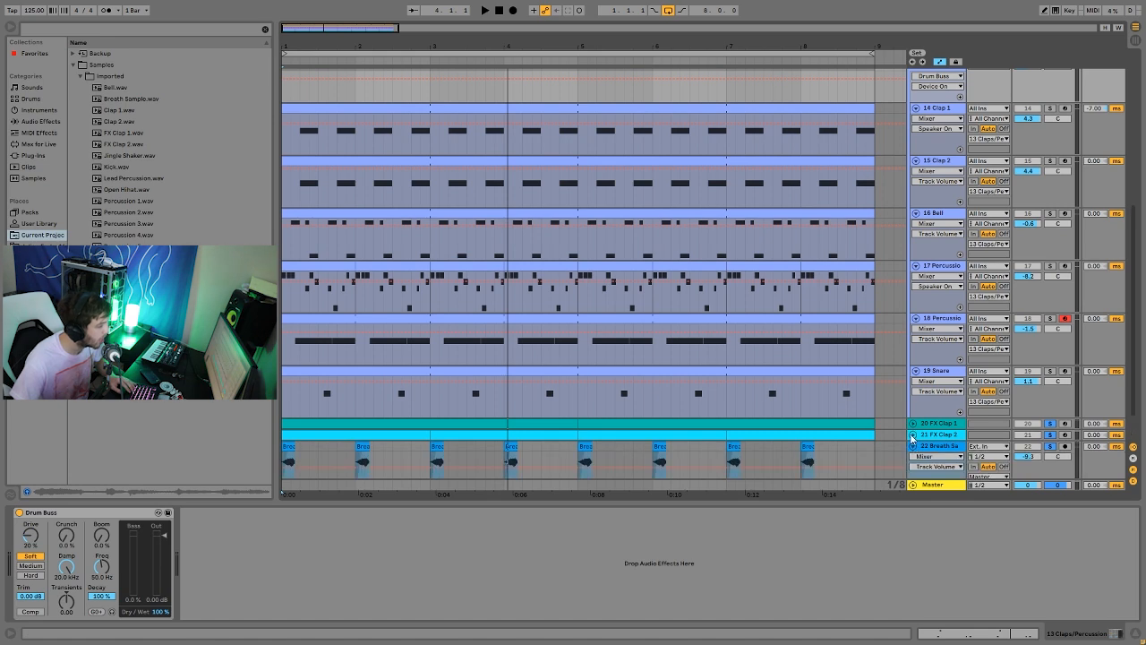
click(912, 434)
click(912, 422)
scroll(958, 372, down, 4)
key(space)
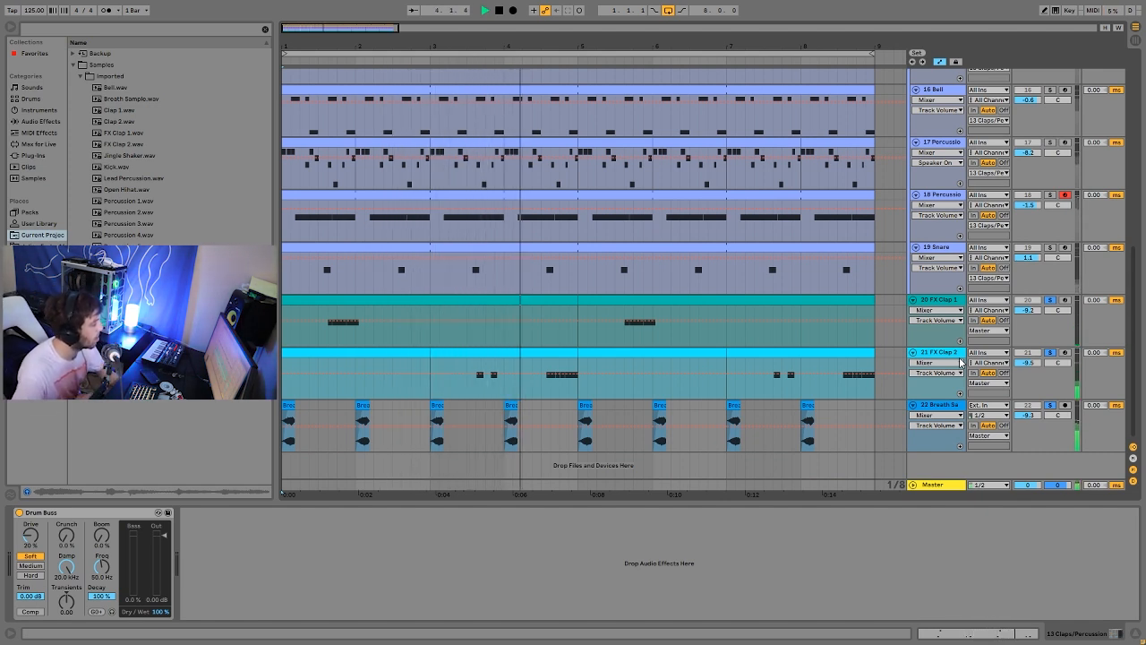
click(1049, 352)
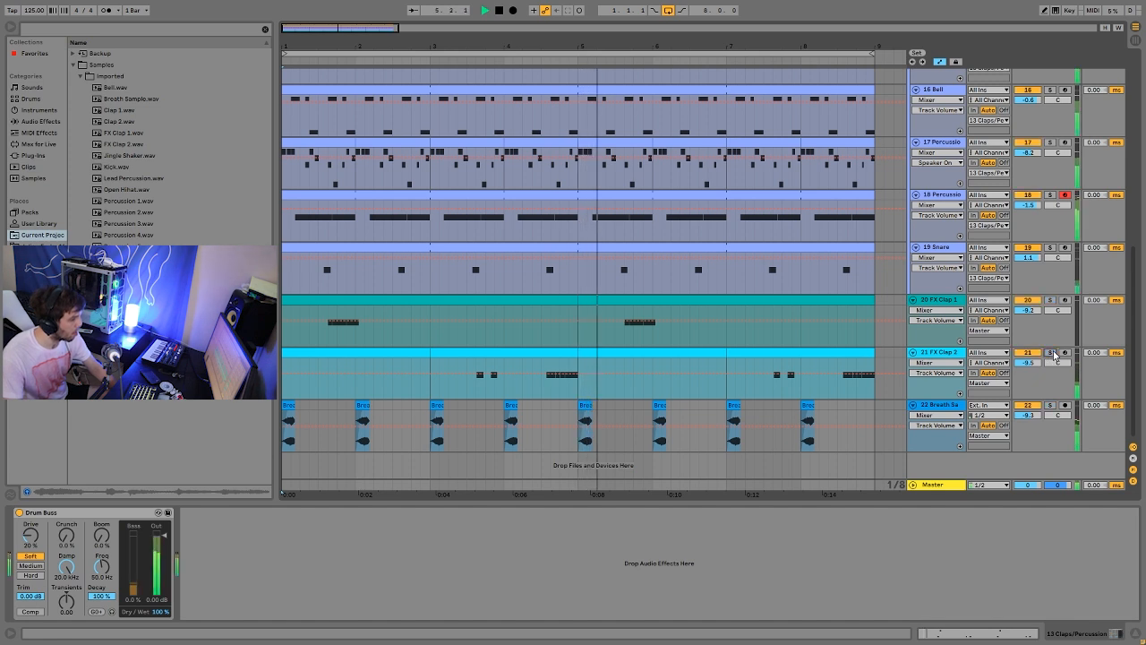
key(space)
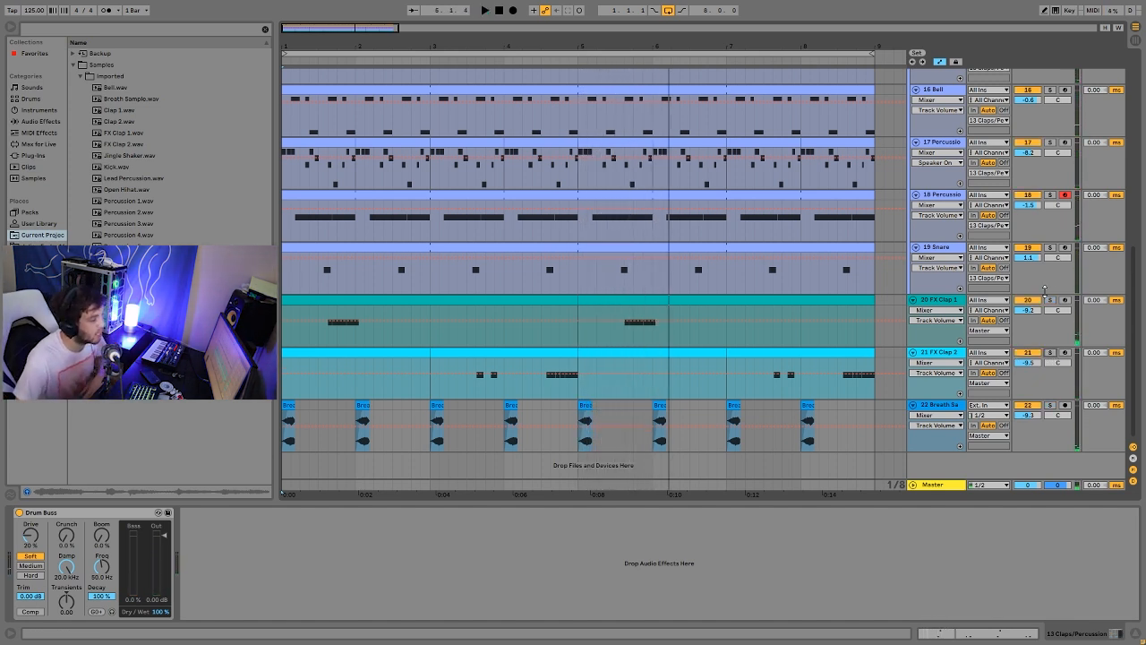
Inspect the device chains of FX Clap 1 and FX Clap 2, then play FX Clap 2 soloed from just before its first notes.
click(946, 298)
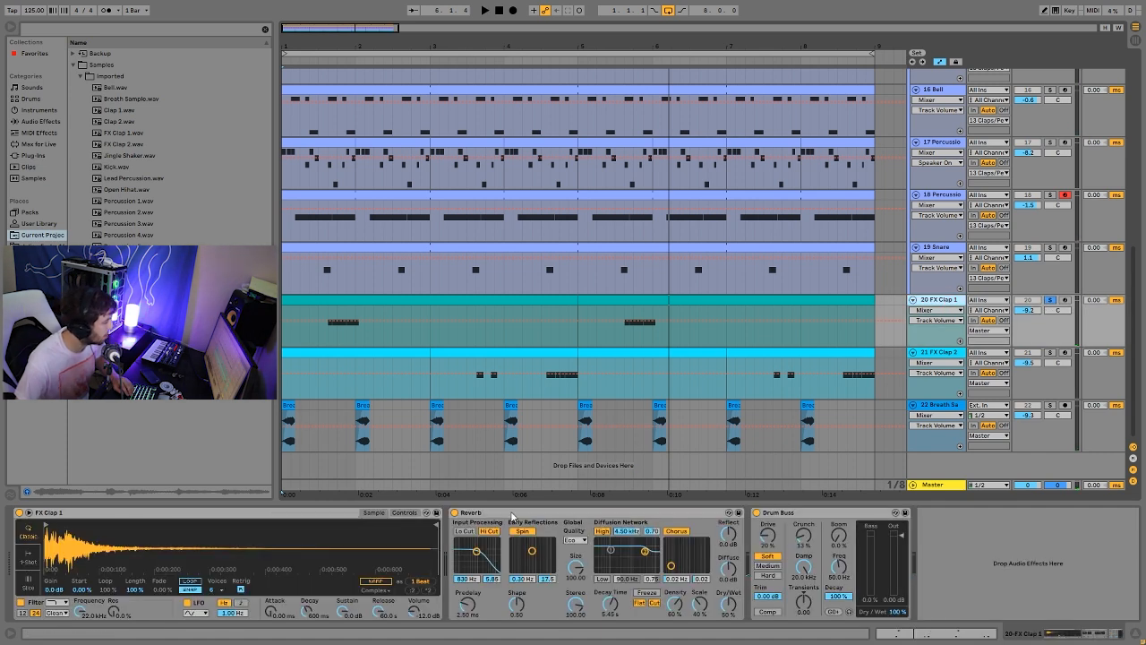
click(949, 352)
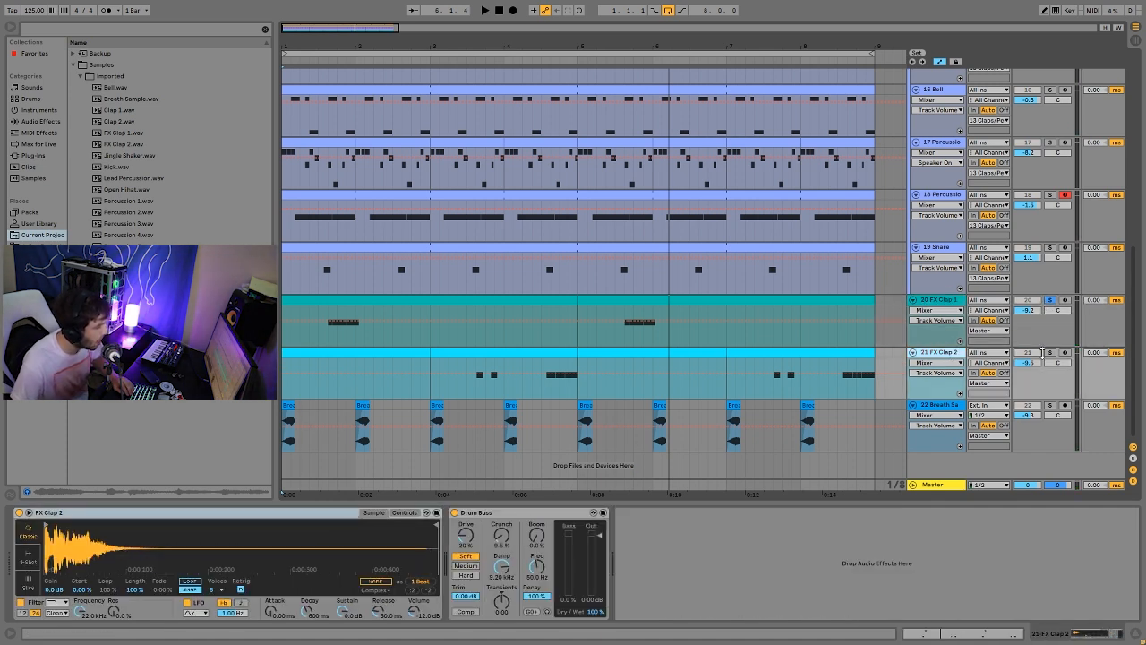
click(1046, 352)
click(470, 386)
key(space)
Solo Breath Sample and play its first clip with the Reverb shown, then clear the solo and play the full mix.
click(1049, 405)
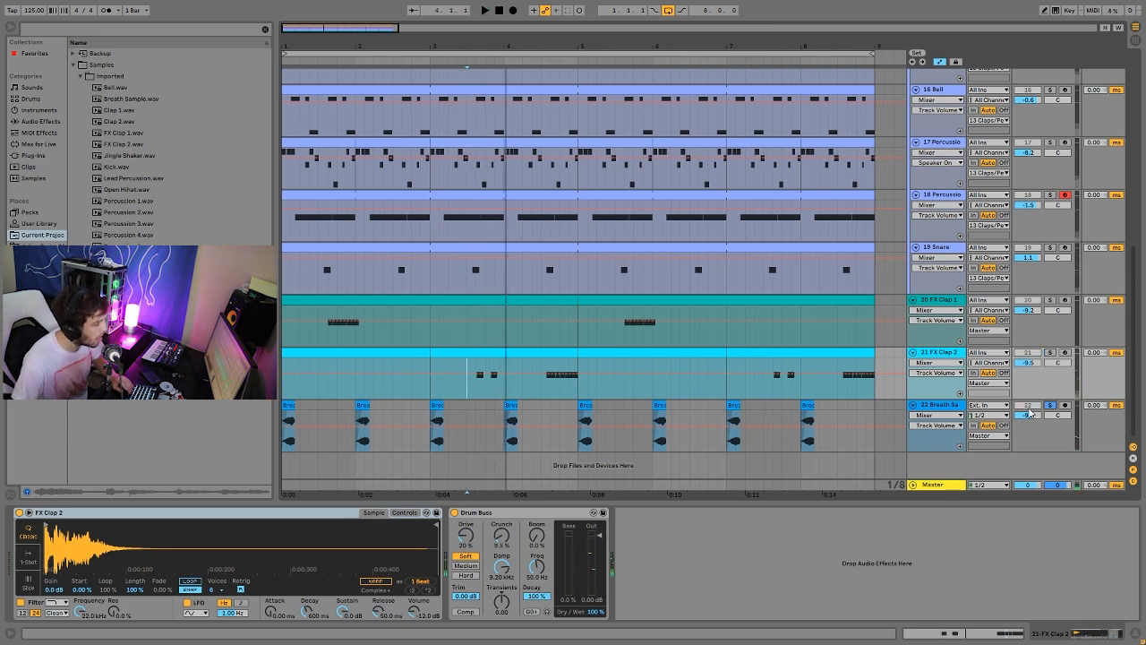
click(292, 408)
key(space)
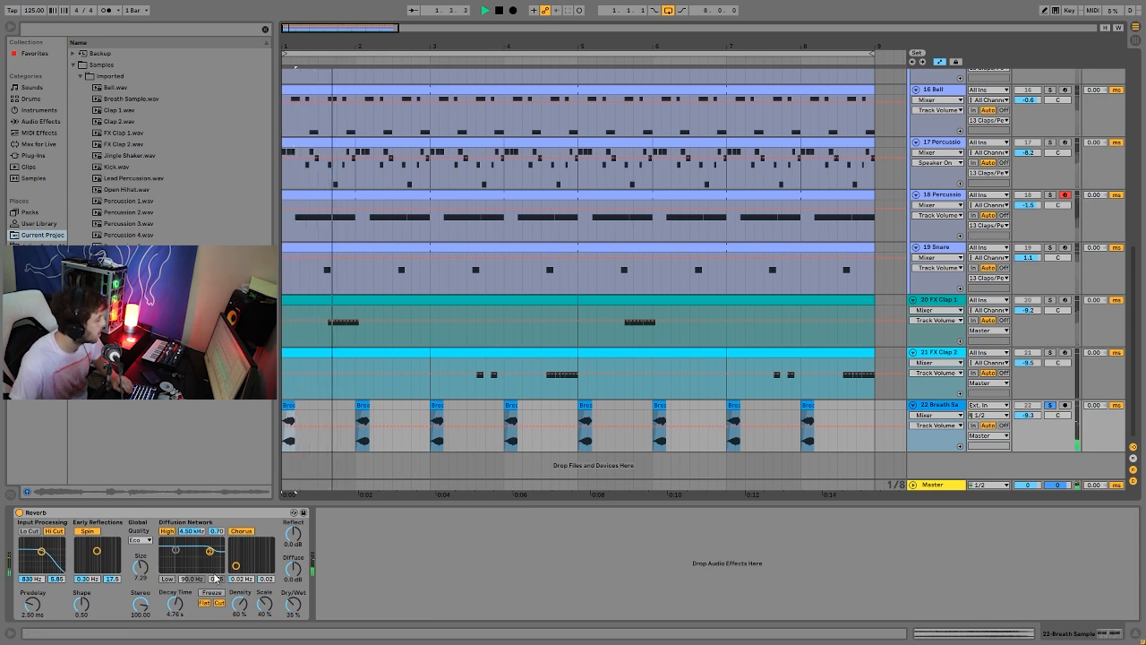
key(space)
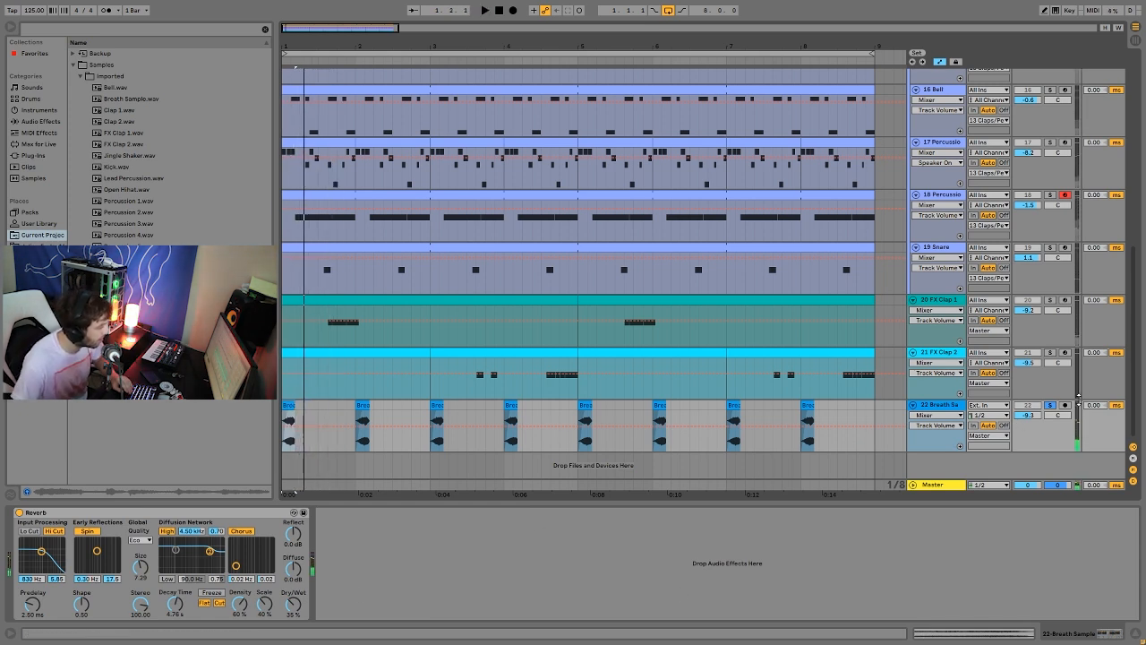
click(1050, 405)
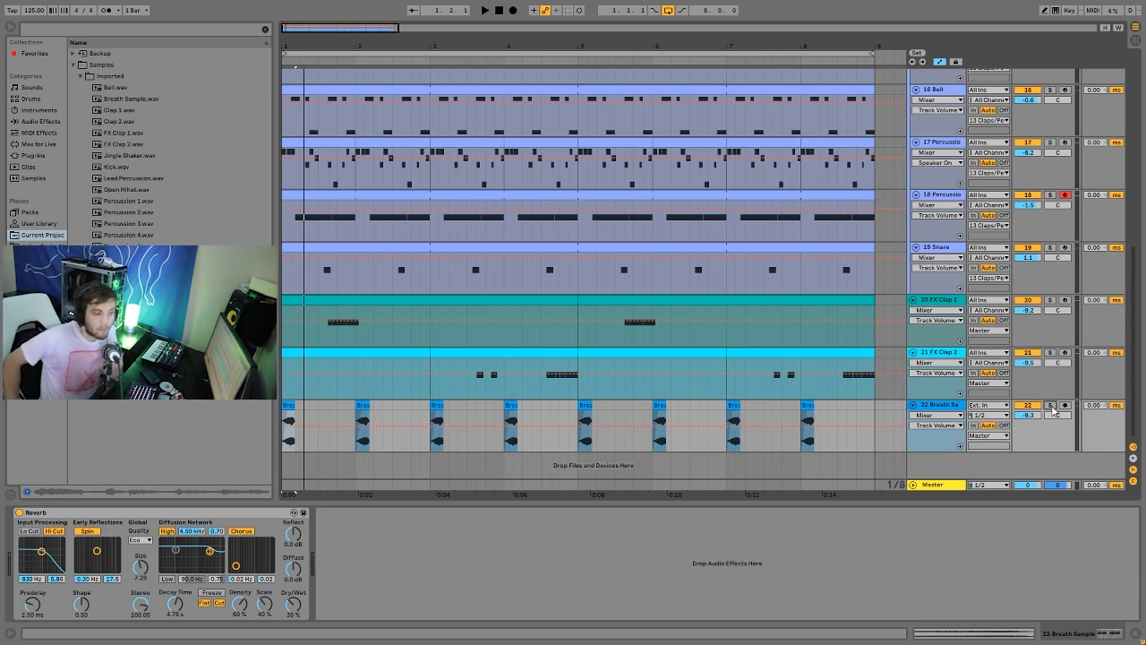
key(space)
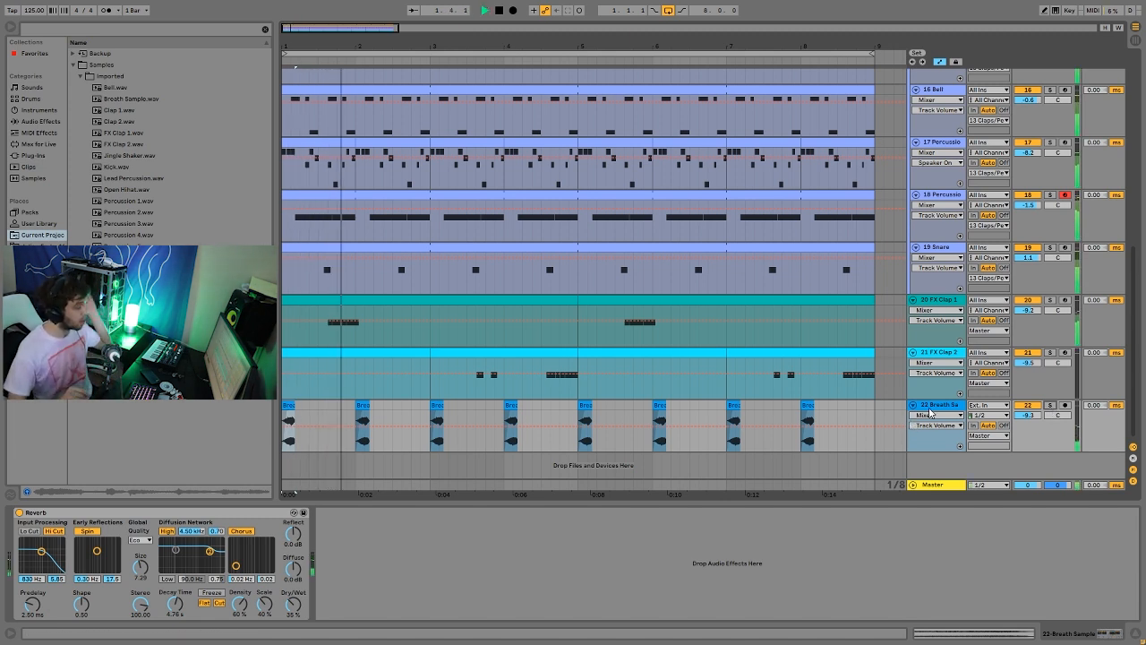
key(space)
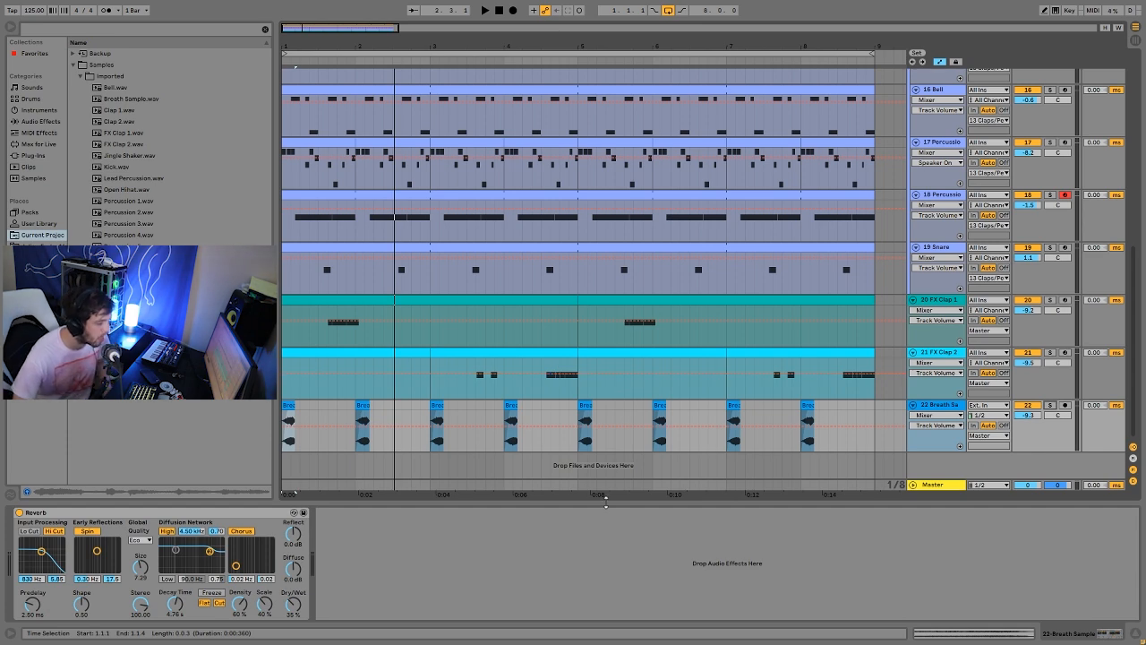
Select the FX Clap 1 track to show its Reverb and Drum Buss devices, then return to the Claps/Percussion group.
click(940, 306)
scroll(945, 358, up, 5)
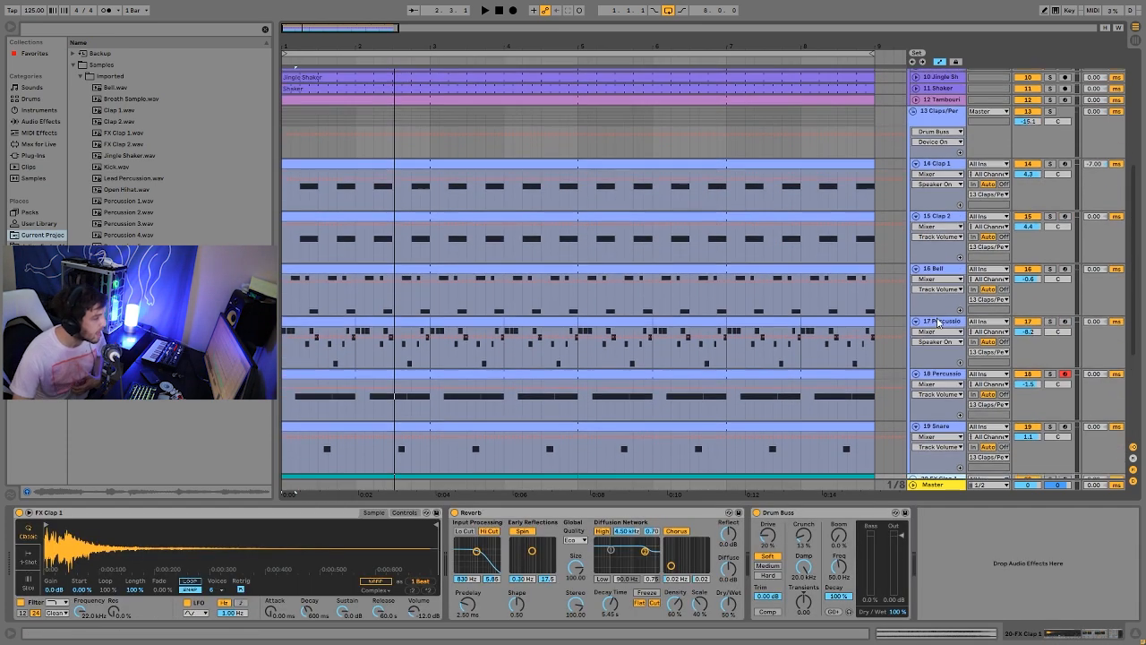
Audition the full mix from bar 1 in several short passes, stopping after a few bars each time, with no track soloed.
scroll(946, 372, up, 3)
scroll(946, 372, down, 8)
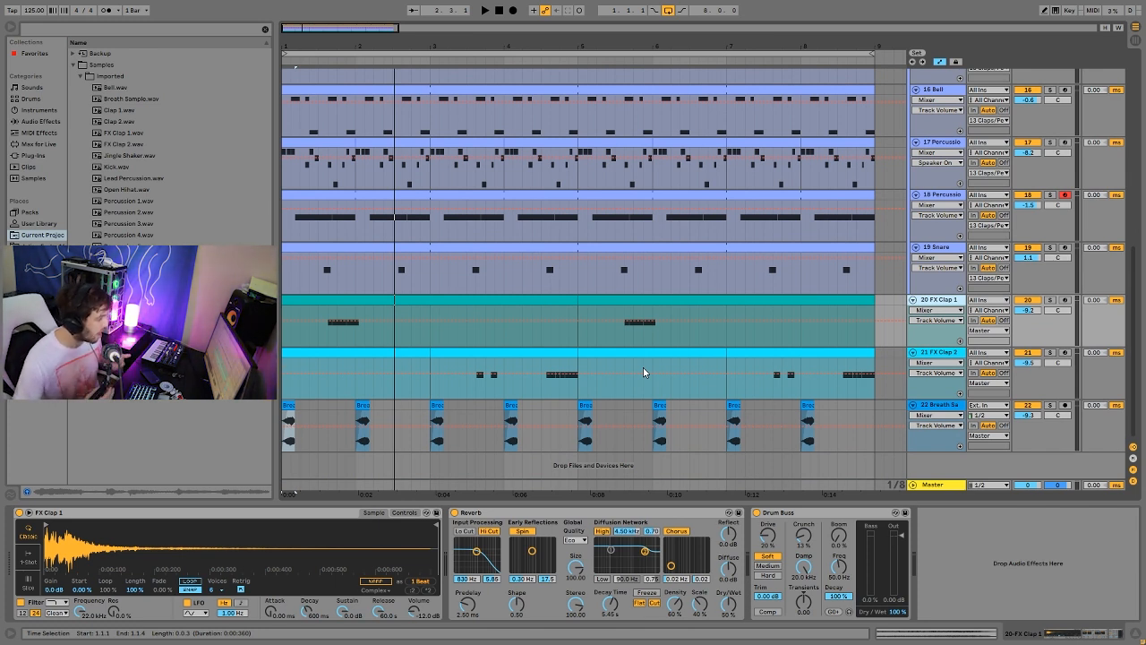
key(space)
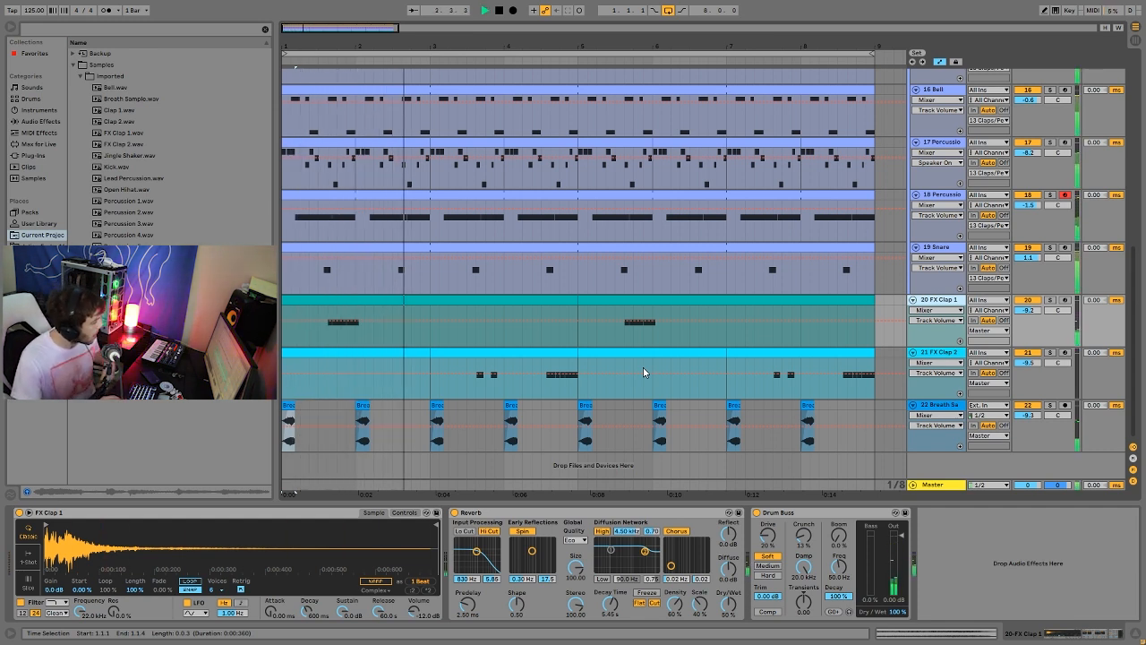
key(space)
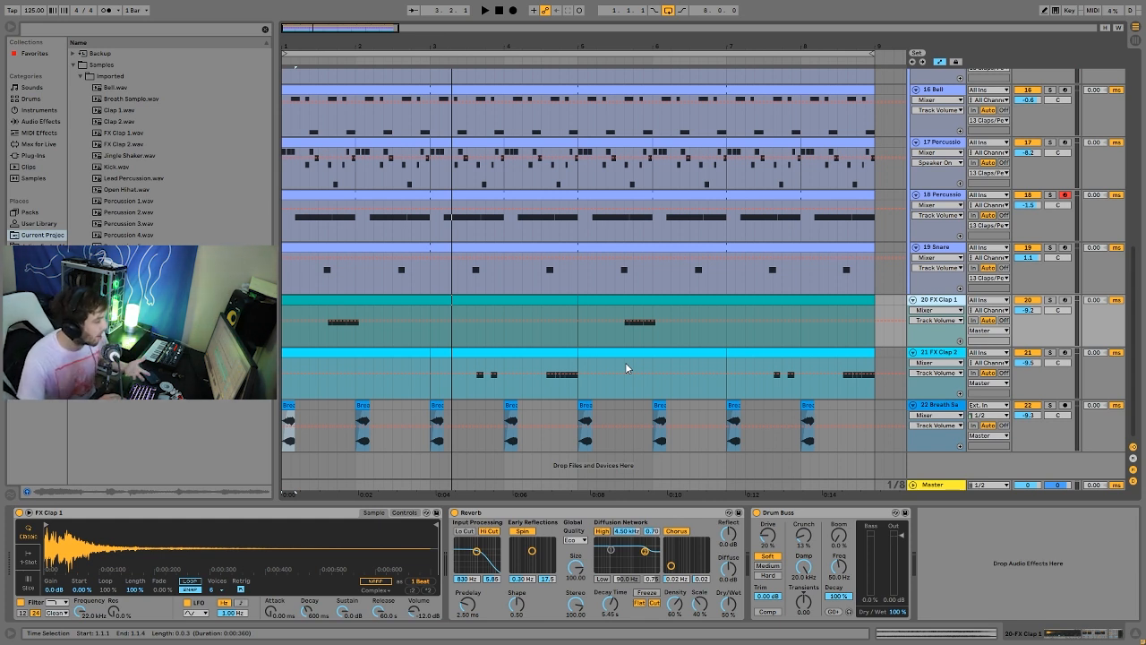
key(space)
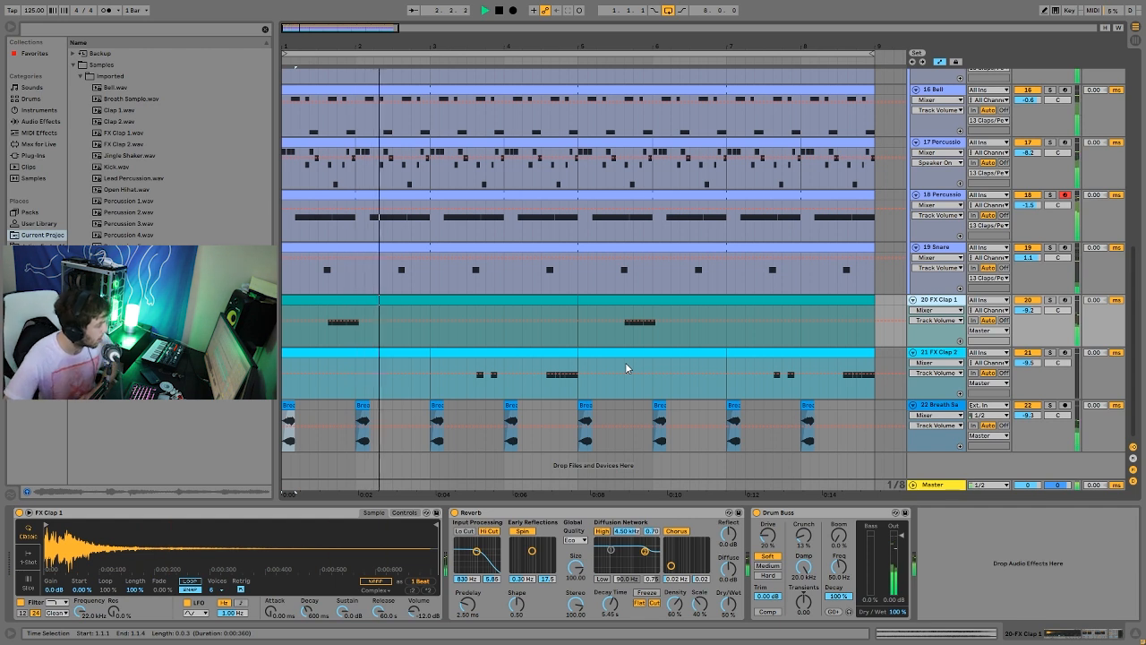
key(space)
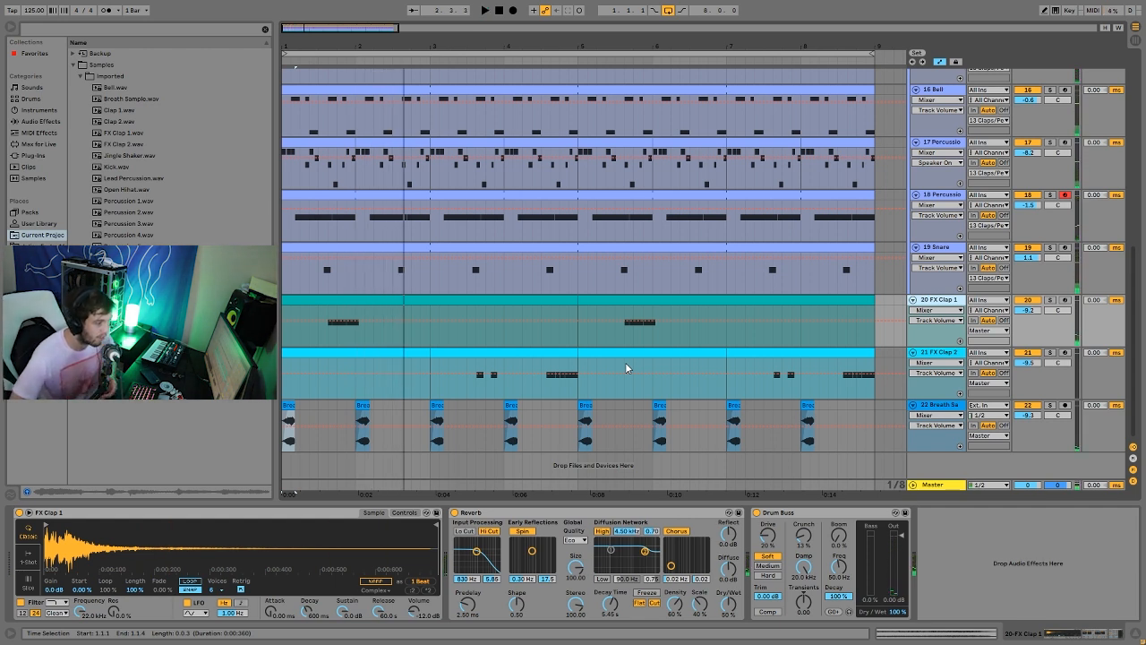
key(space)
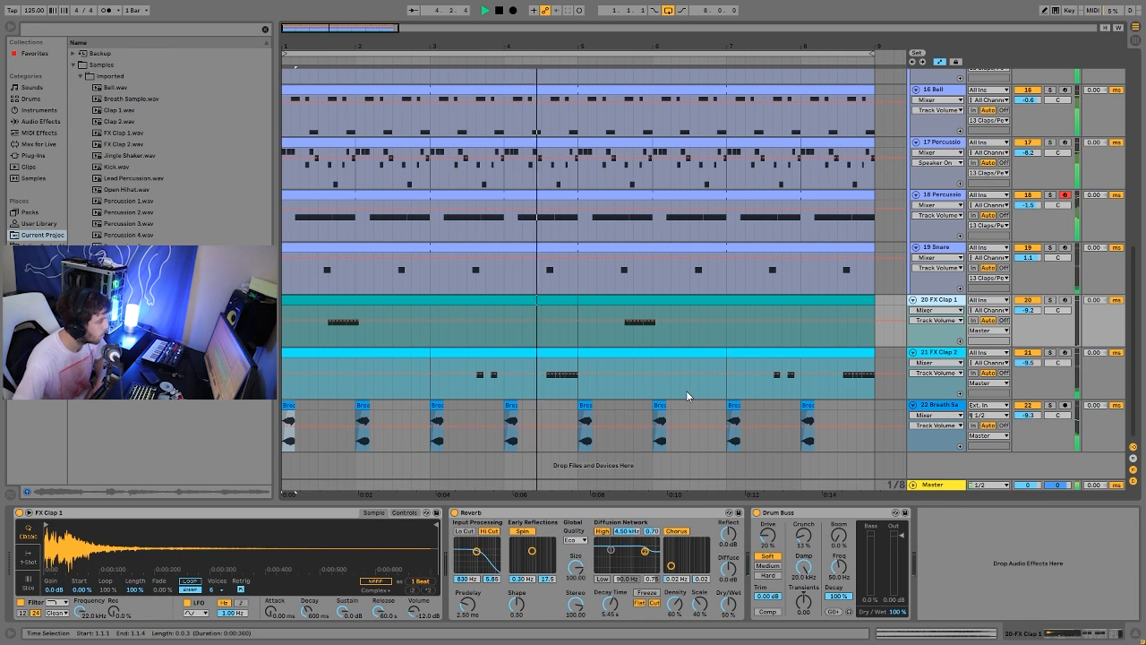
key(space)
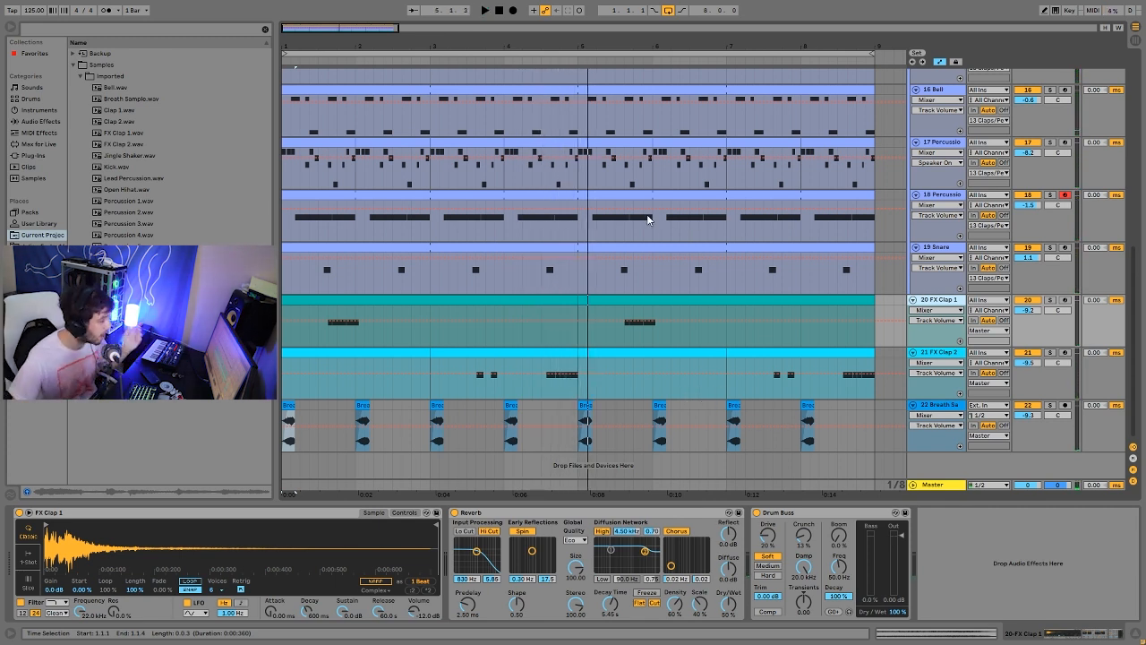
scroll(905, 245, up, 3)
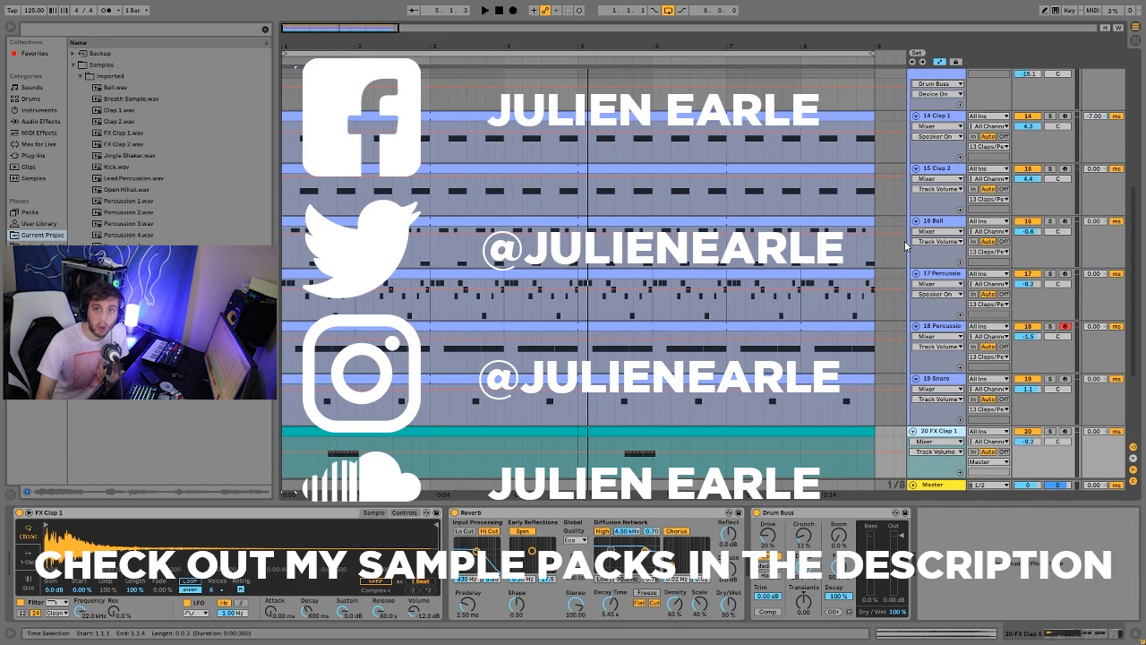